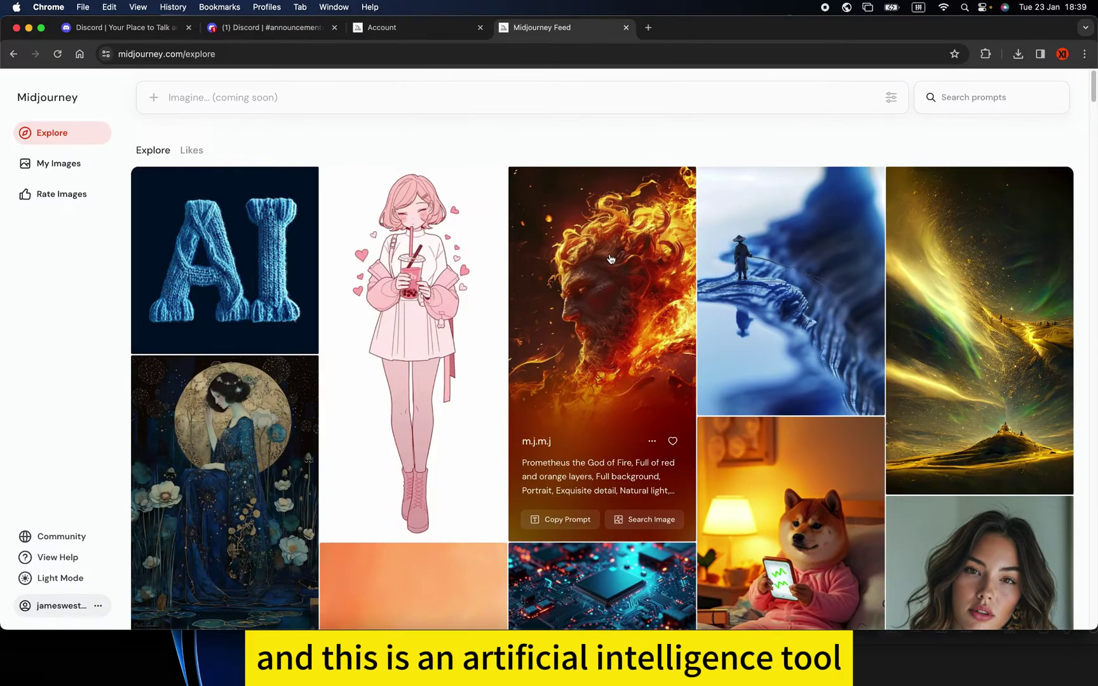
Browse the Explore feed and open the art nouveau serpent priestess image with its prompt.
scroll(604, 317, "down", 5)
scroll(838, 334, "down", 10)
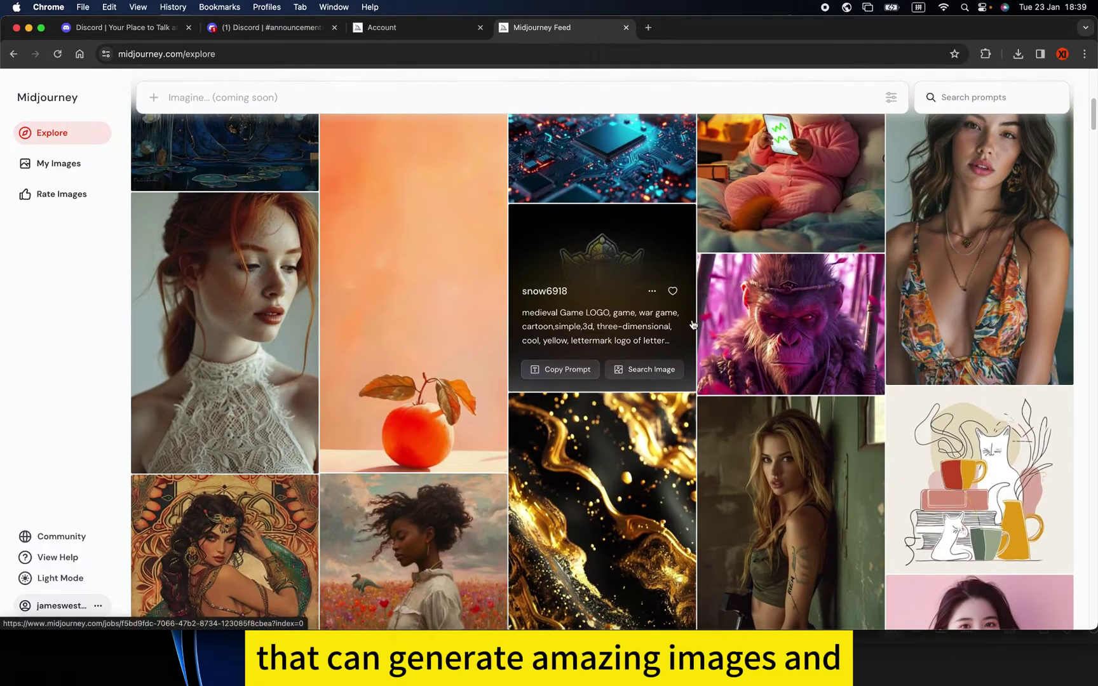
scroll(665, 355, "down", 3)
scroll(665, 354, "down", 5)
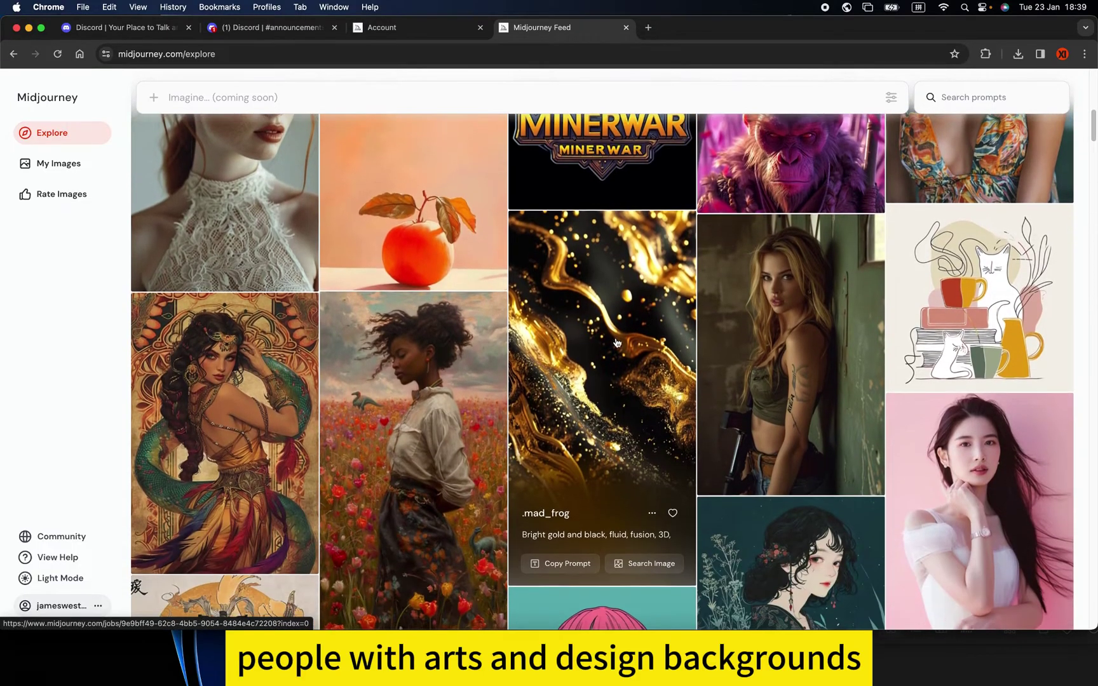
left_click(257, 381)
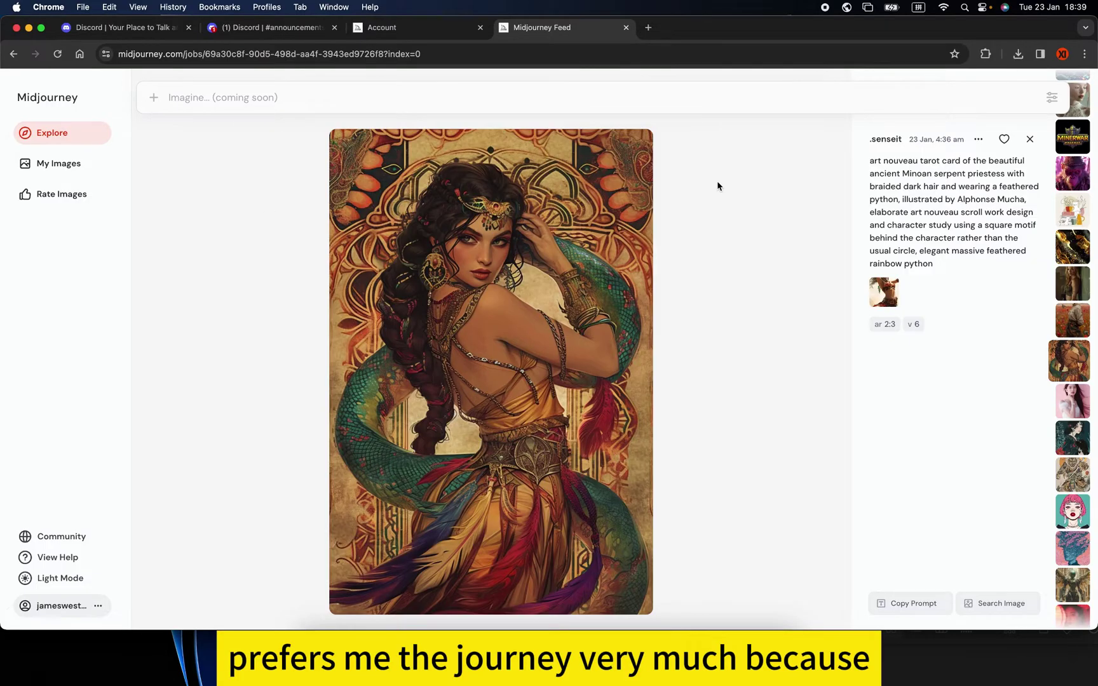
Step through the following feed images and their prompts, and view the portrait with the red floral headdress enlarged.
scroll(722, 243, "down", 1)
scroll(718, 241, "down", 2)
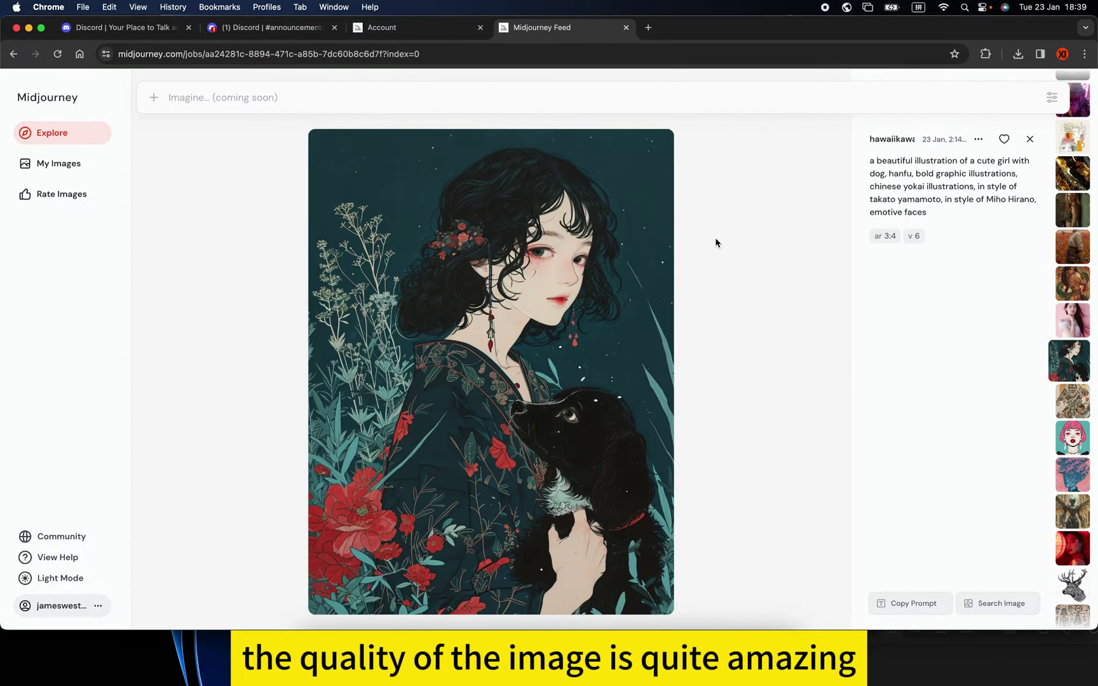
scroll(716, 243, "down", 1)
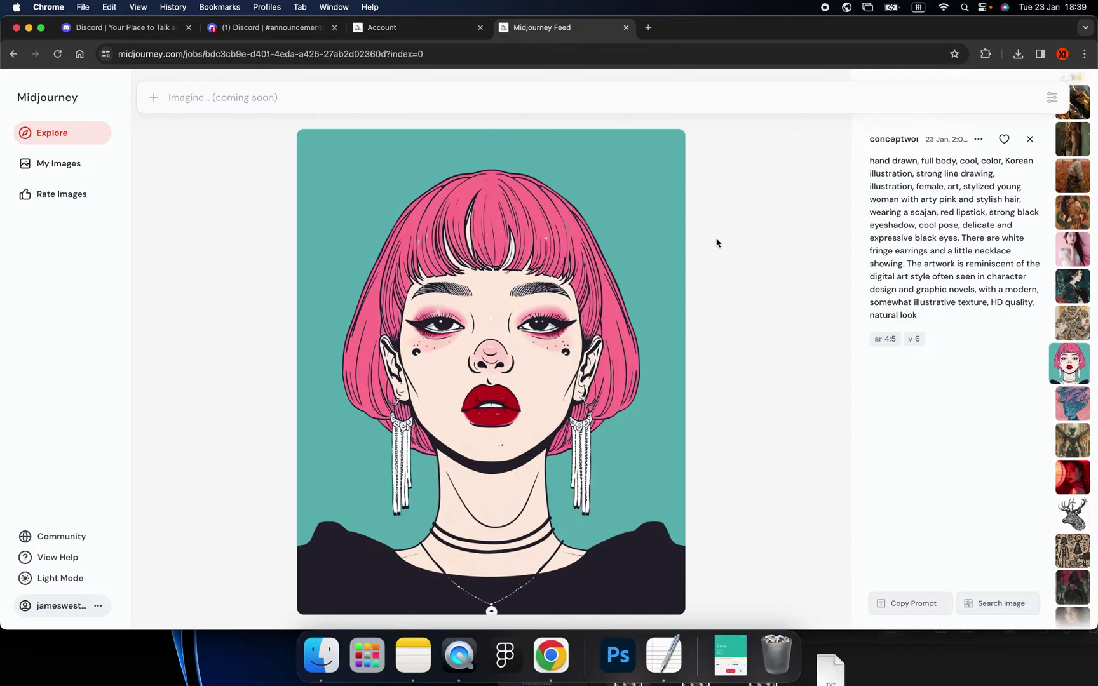
scroll(717, 243, "down", 1)
scroll(717, 243, "down", 1)
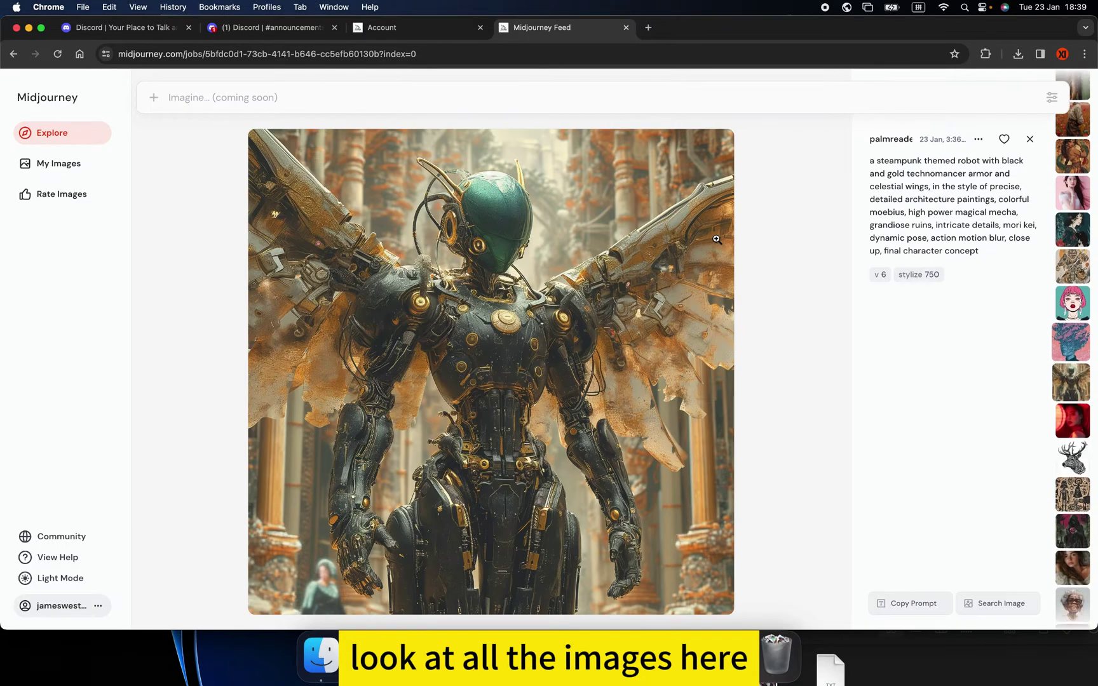
scroll(716, 239, "down", 1)
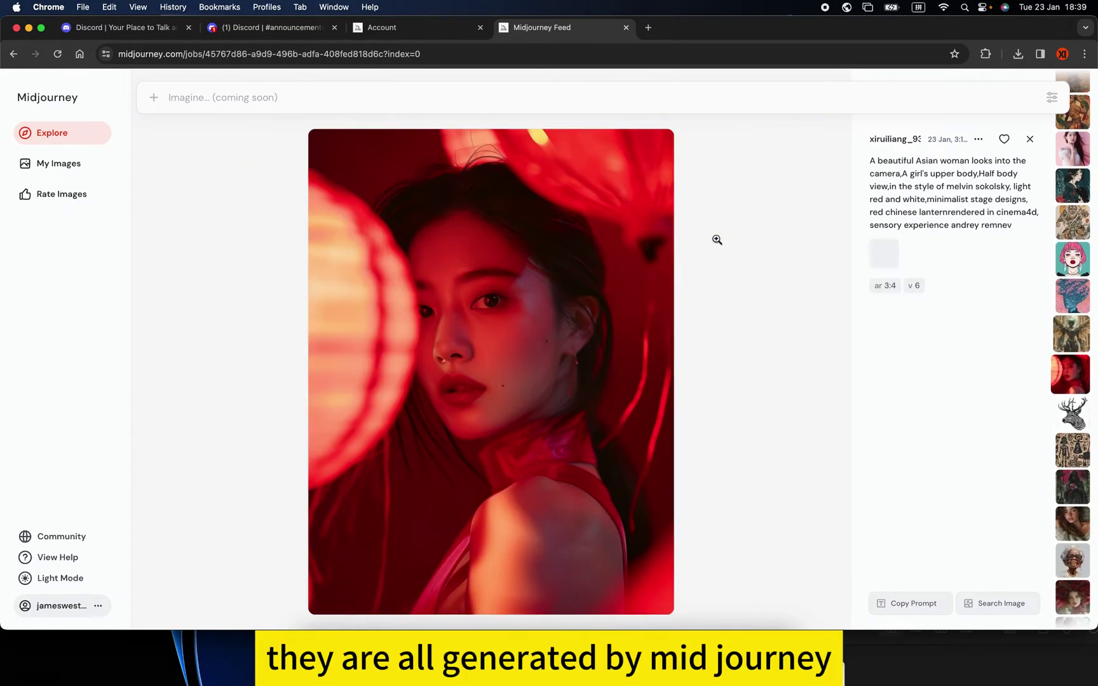
scroll(717, 243, "down", 1)
scroll(717, 243, "down", 1)
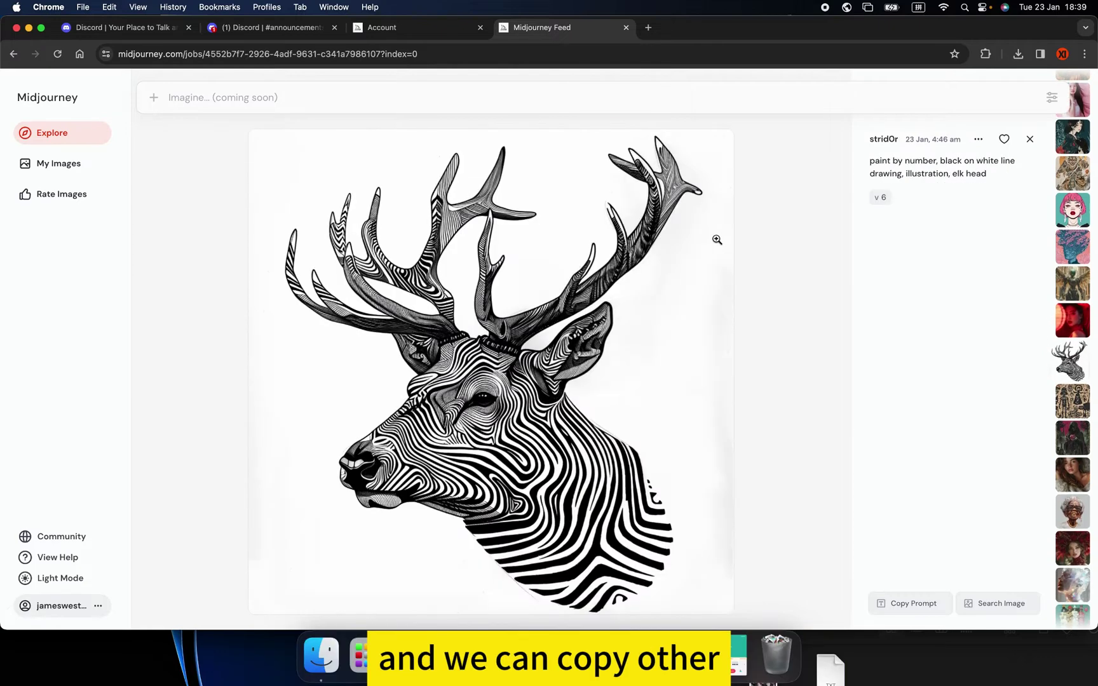
scroll(717, 239, "down", 3)
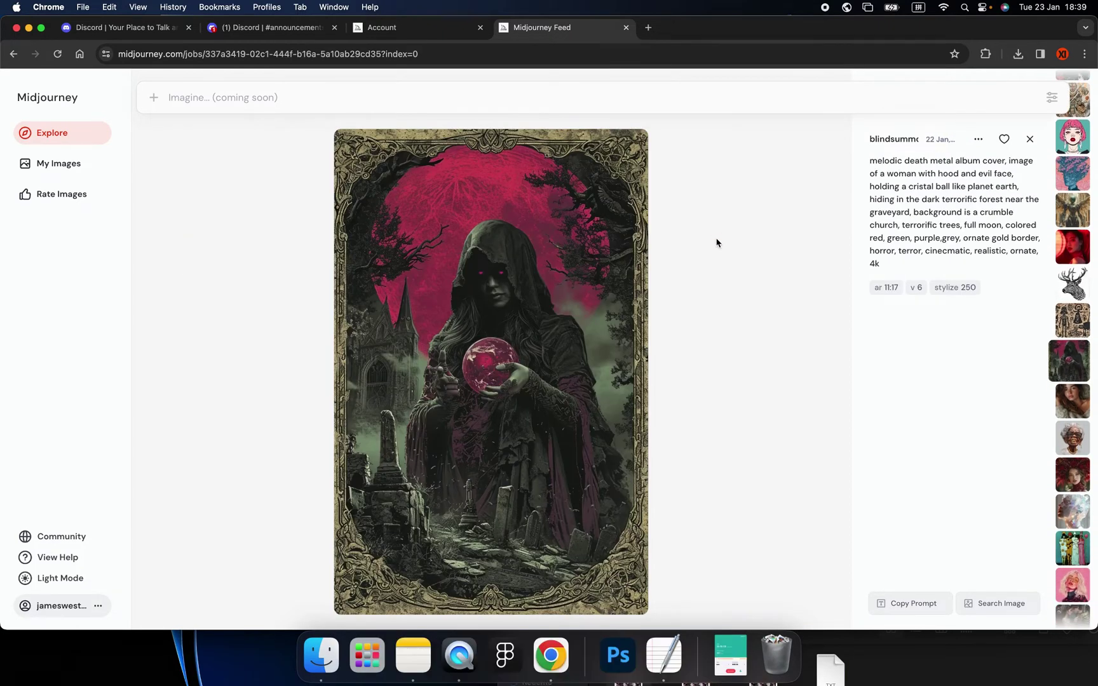
scroll(716, 238, "down", 1)
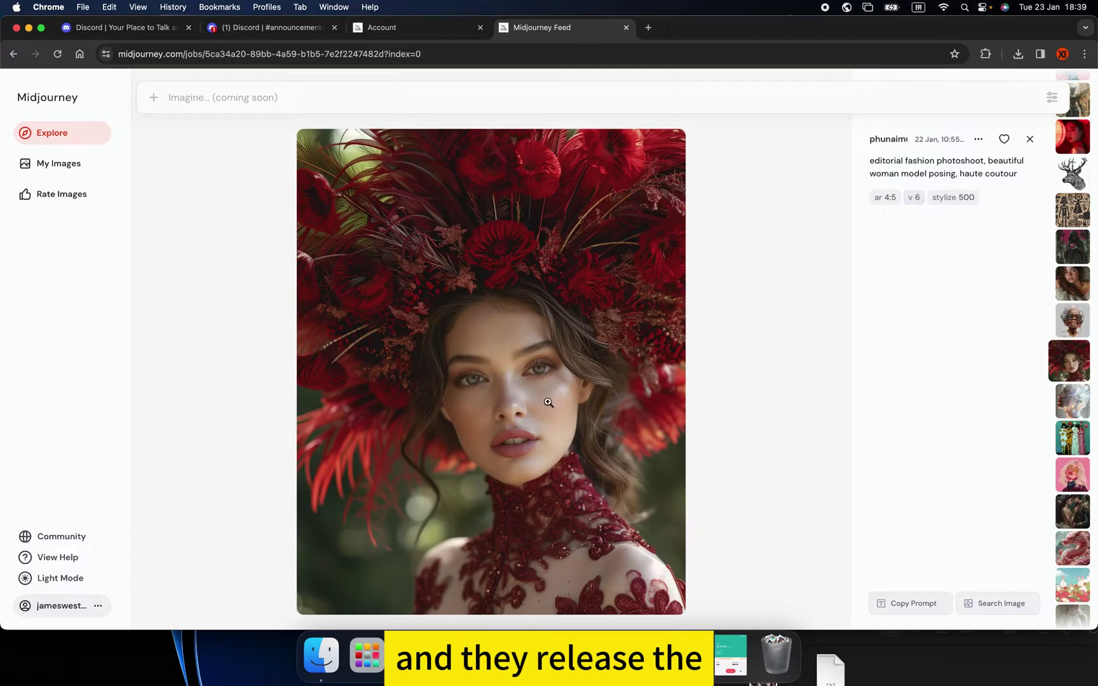
left_click(546, 422)
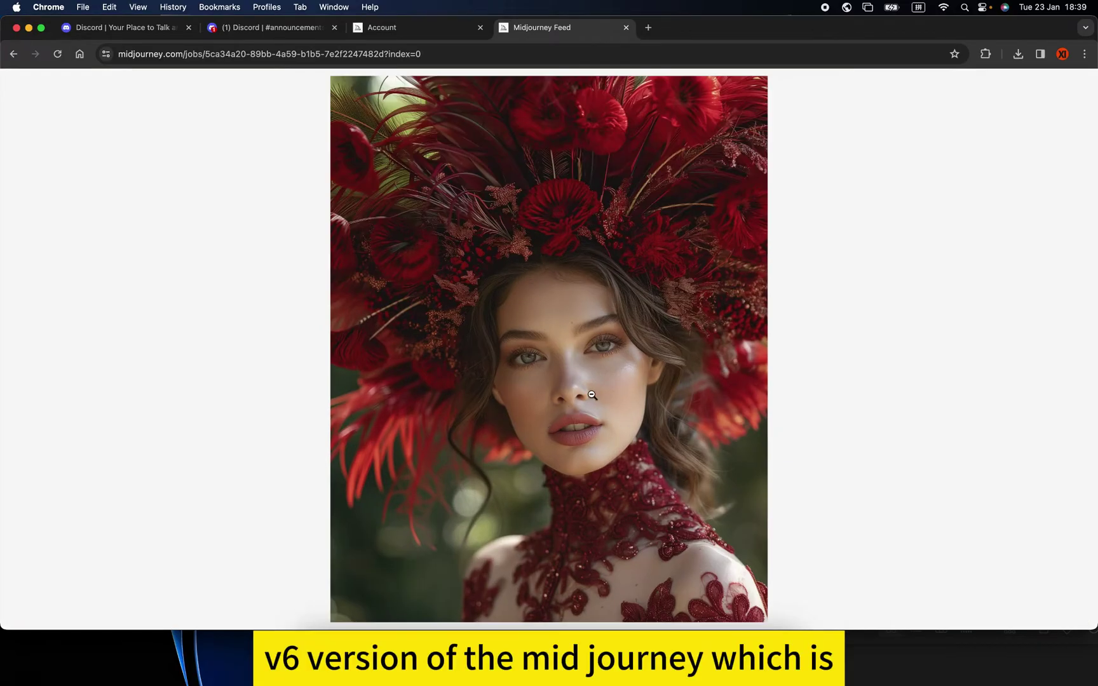
left_click(590, 400)
Go through the images following the red headdress portrait, up to the cat in the blue hooded jacket, examining their prompts.
key("Down")
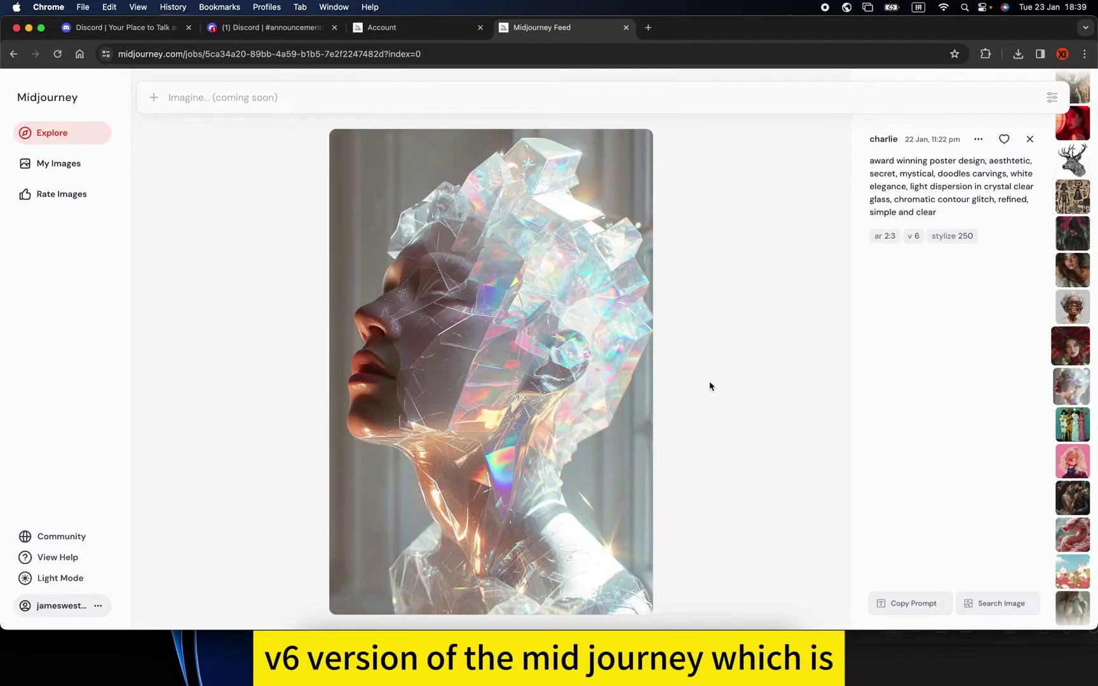
key("Down")
key("Down")
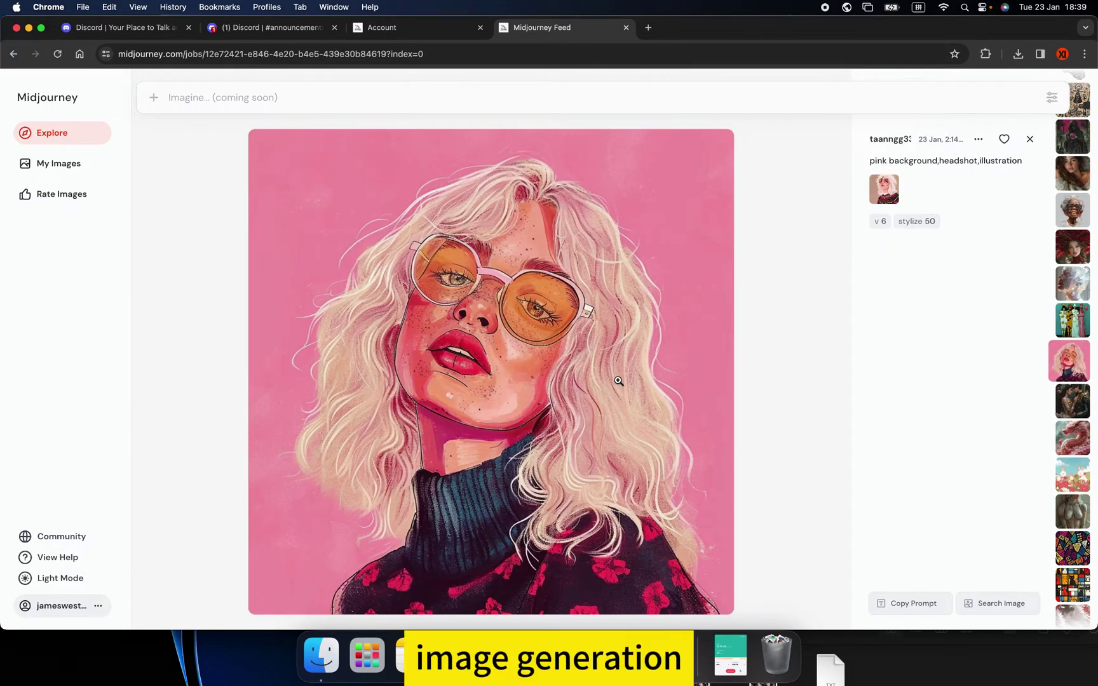
key("Down")
key("Down")
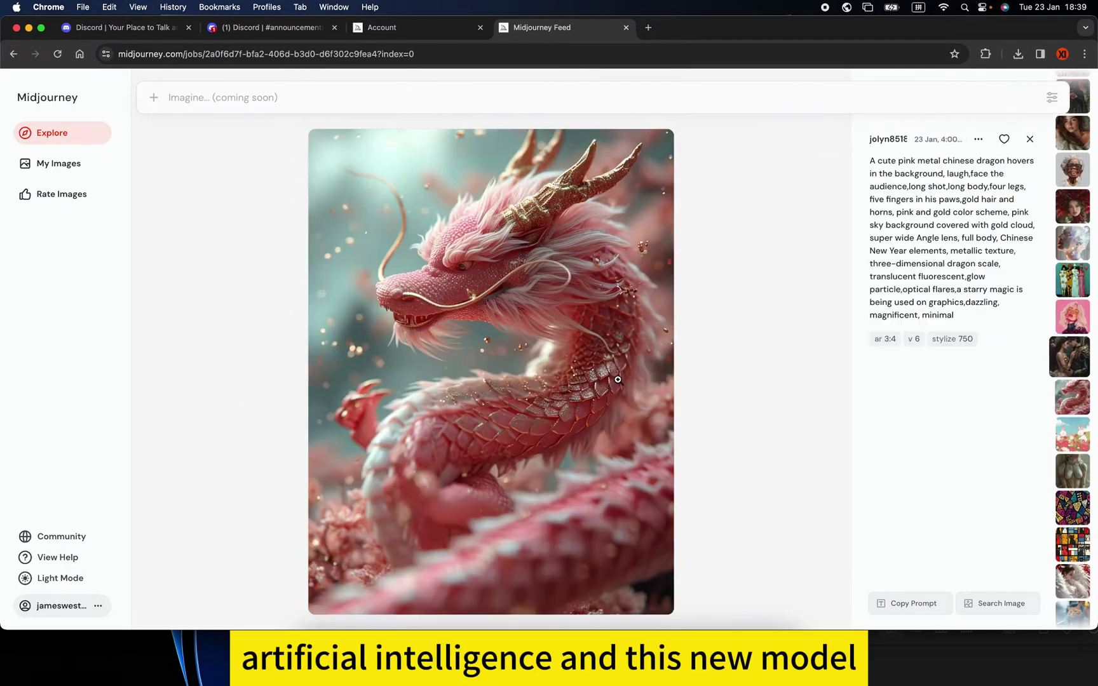
key("Down")
key("Down")
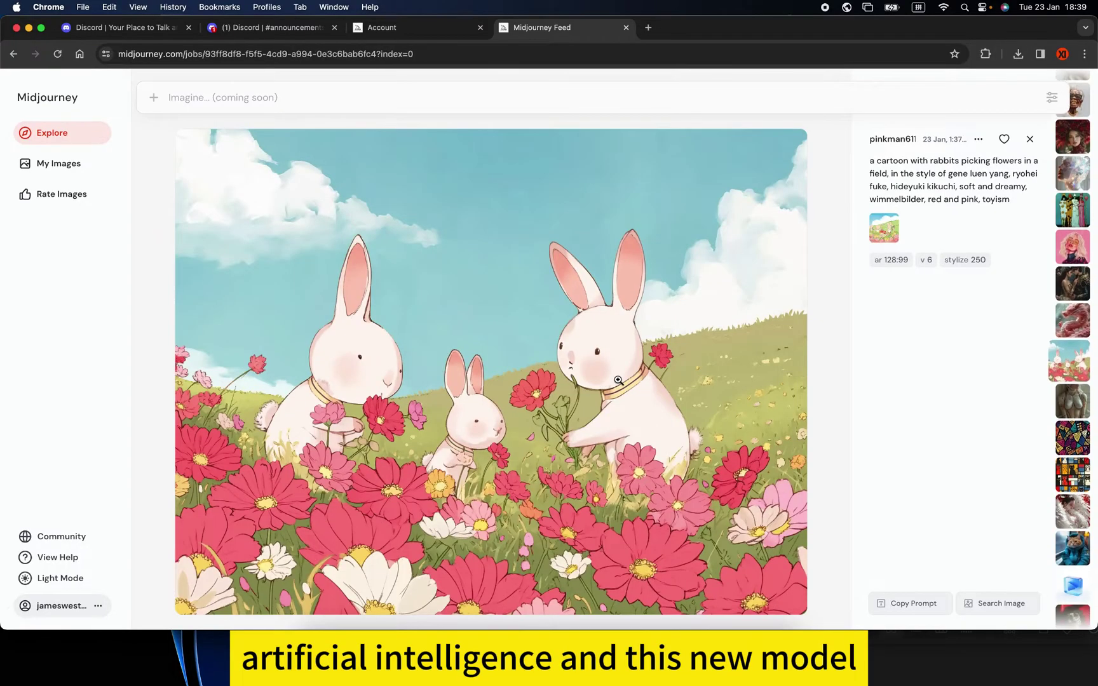
key("Down")
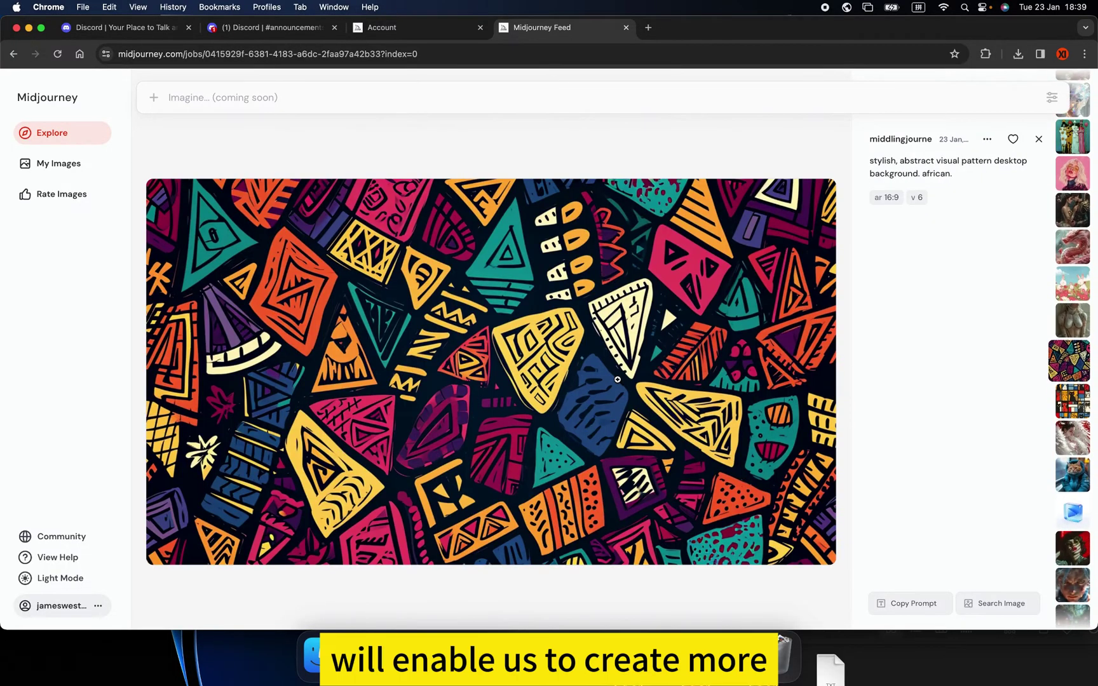
key("Down")
key("Down")
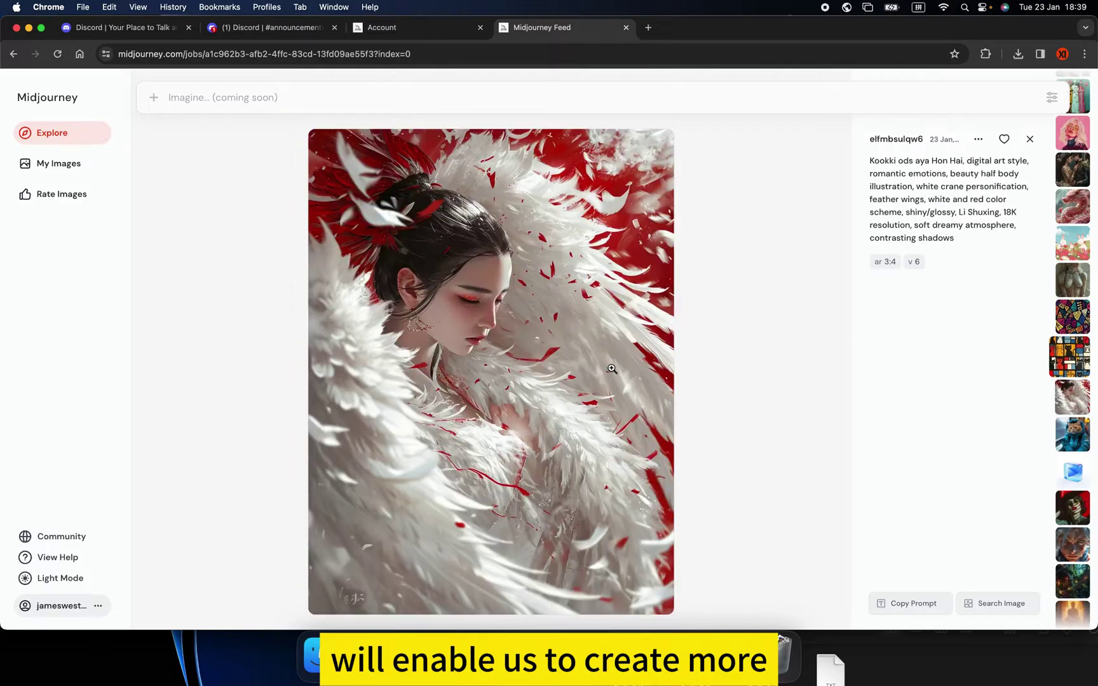
key("Up")
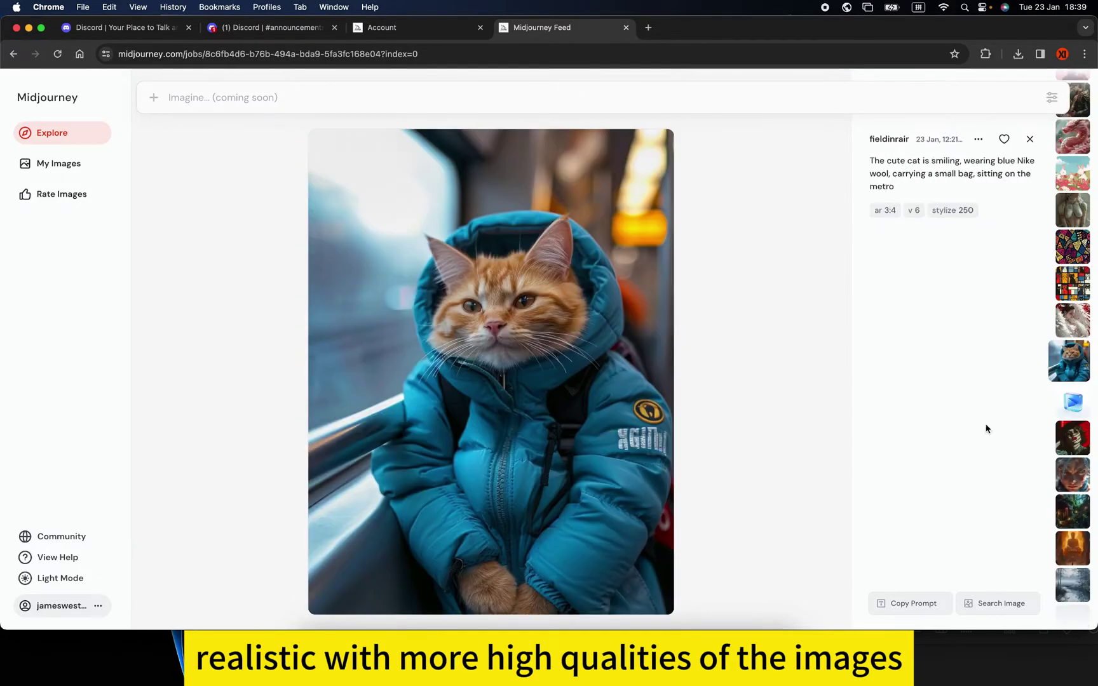
View the retro-style portrait of the woman in green sunglasses and the neighbouring images with their prompts.
left_click(1072, 440)
key("Down")
key("Down")
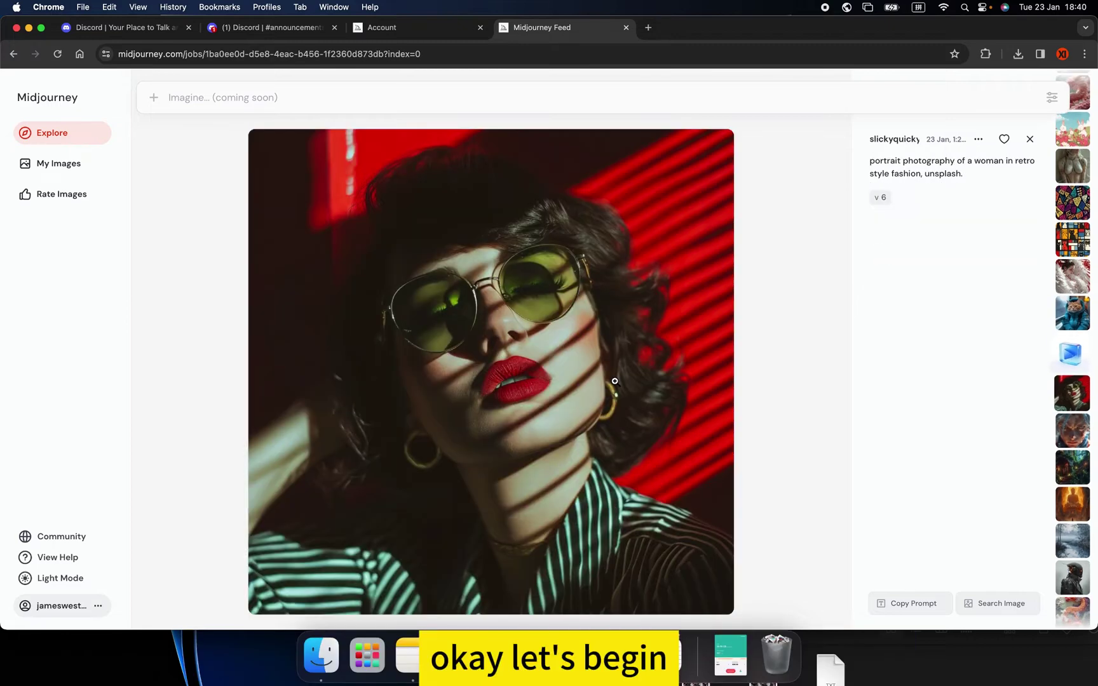
key("Down")
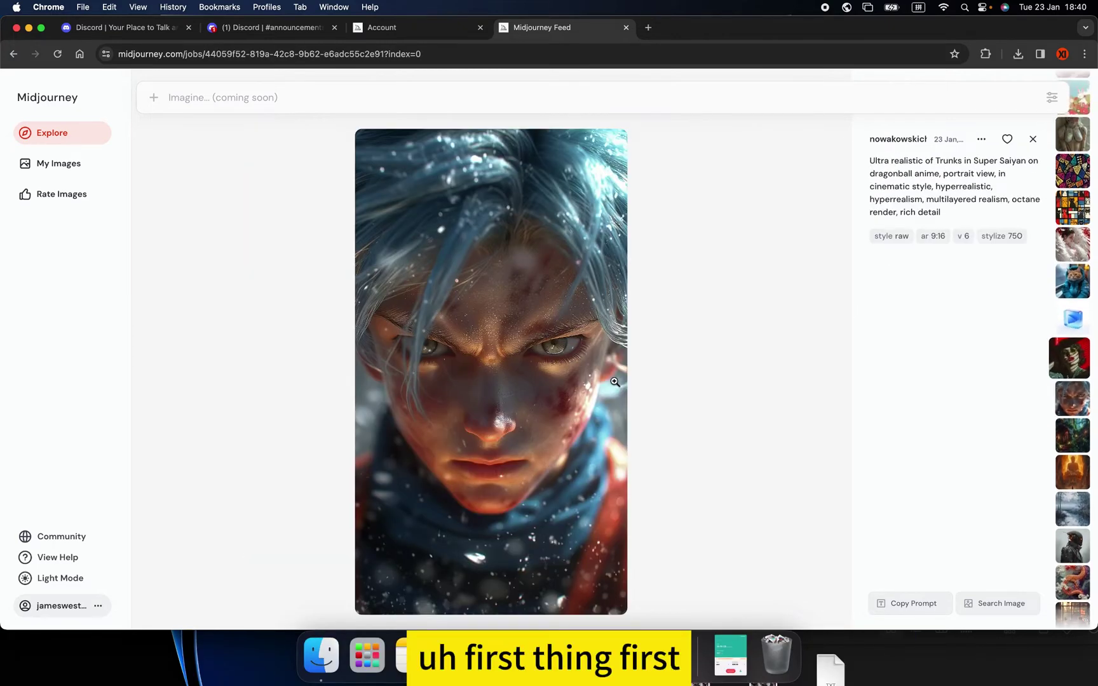
key("Up")
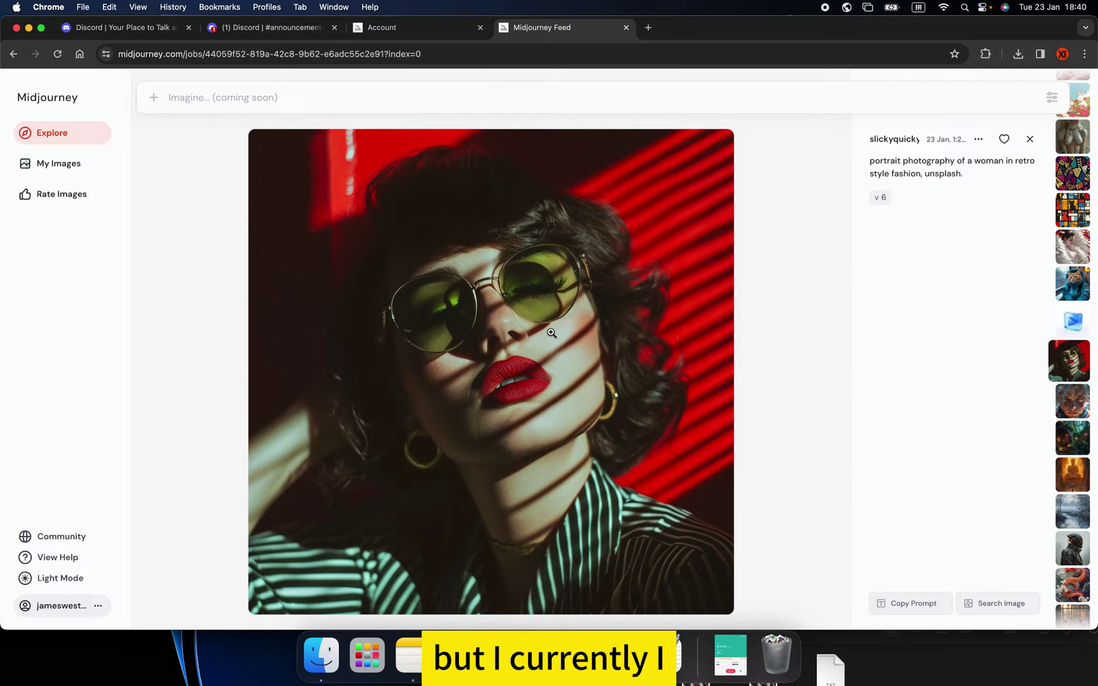
Glance at the account subscription page, then load midjourney.com in a new browser tab and look through its Explore feed.
left_click(414, 35)
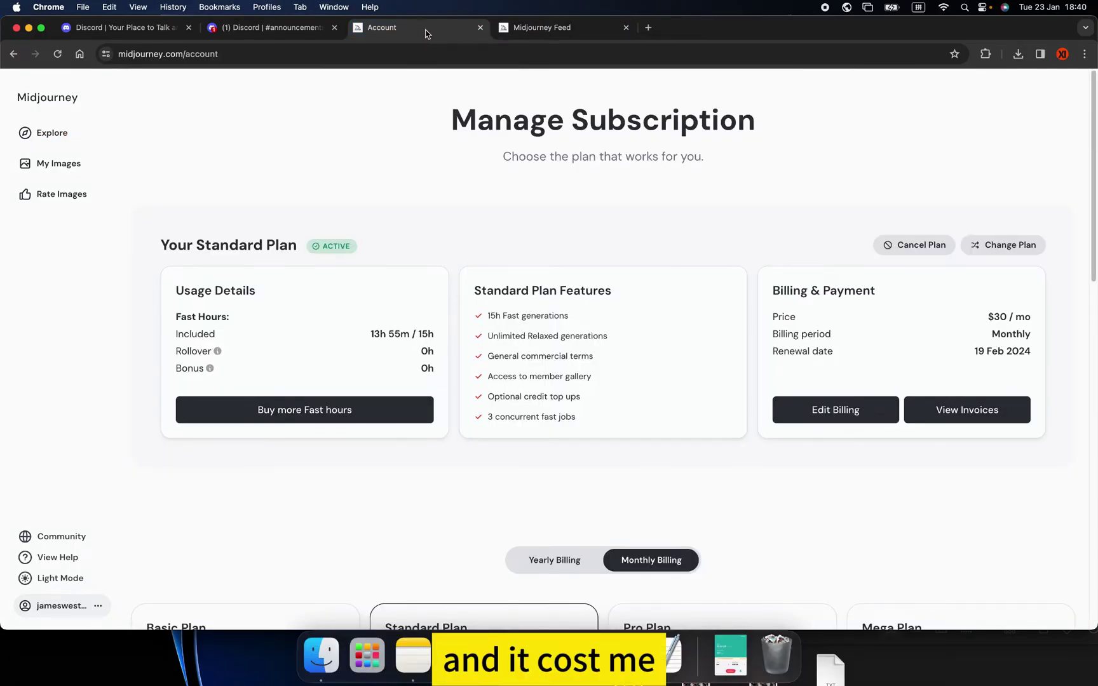
left_click(569, 32)
left_click(649, 33)
type("midjourney.com")
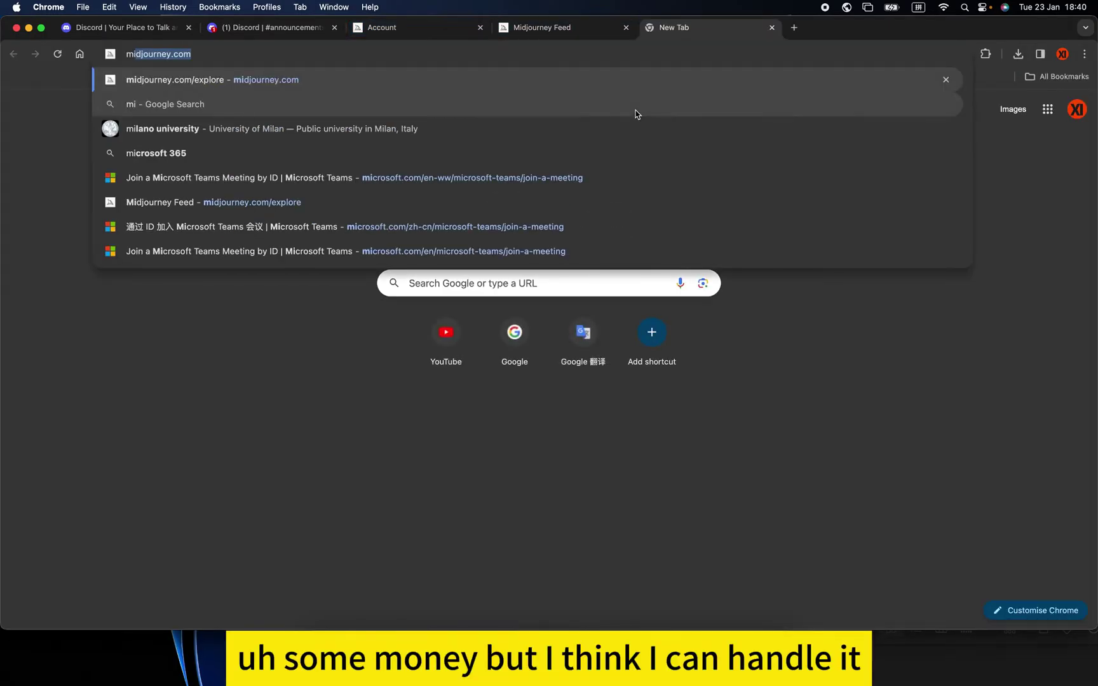
key("Return")
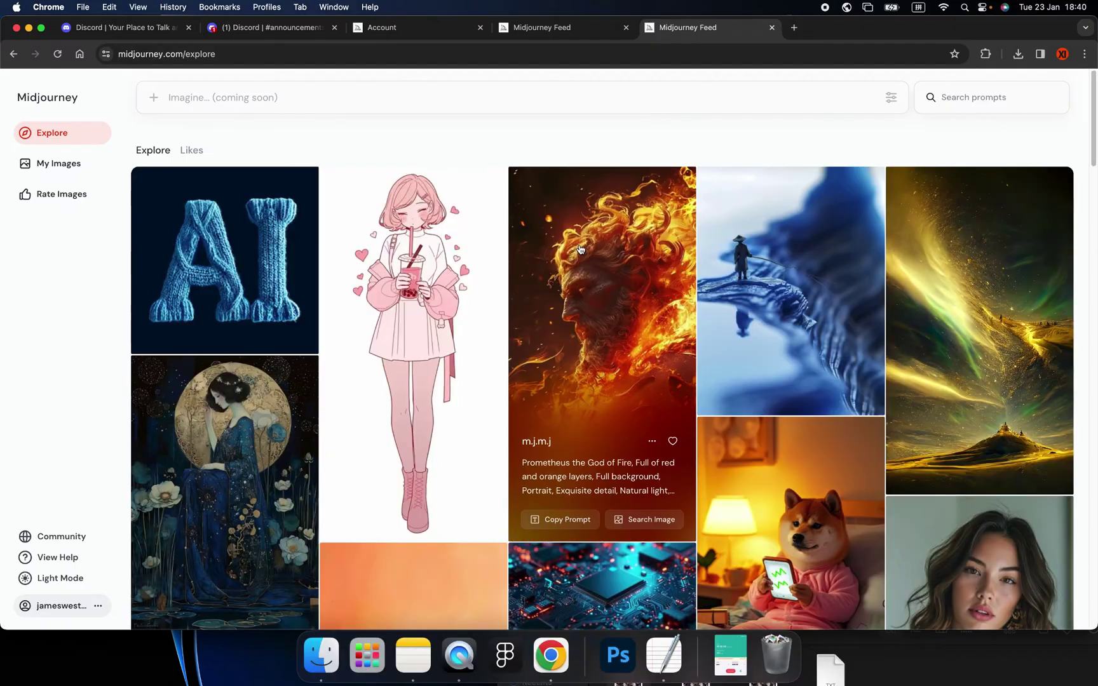
scroll(575, 257, "down", 3)
scroll(575, 257, "down", 15)
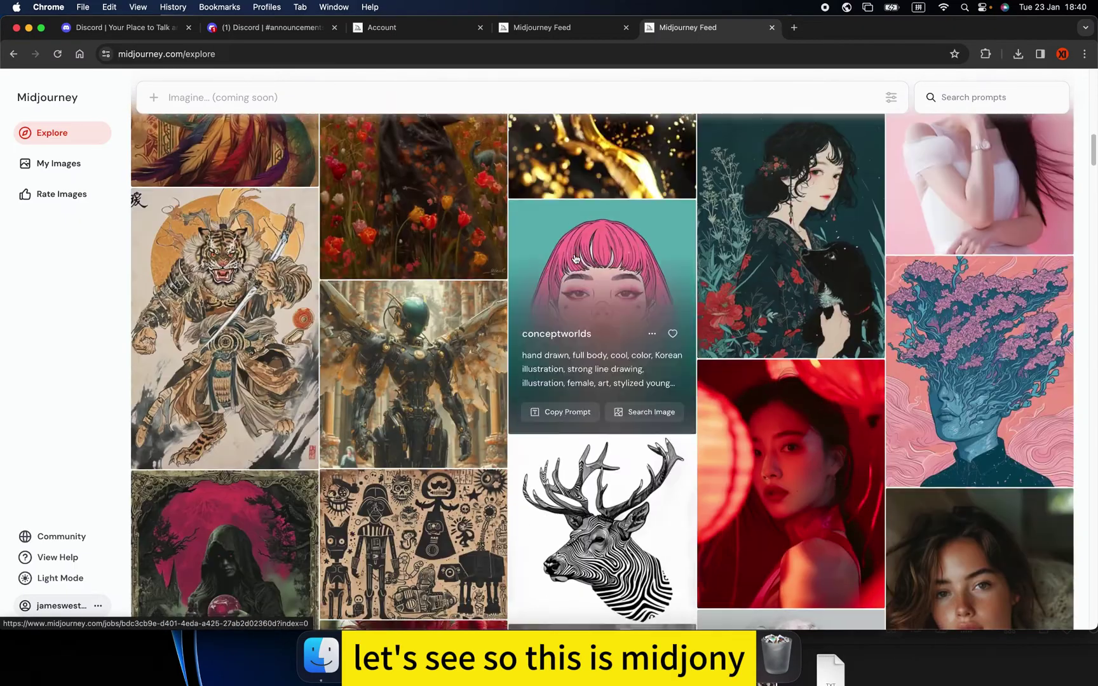
scroll(575, 257, "down", 15)
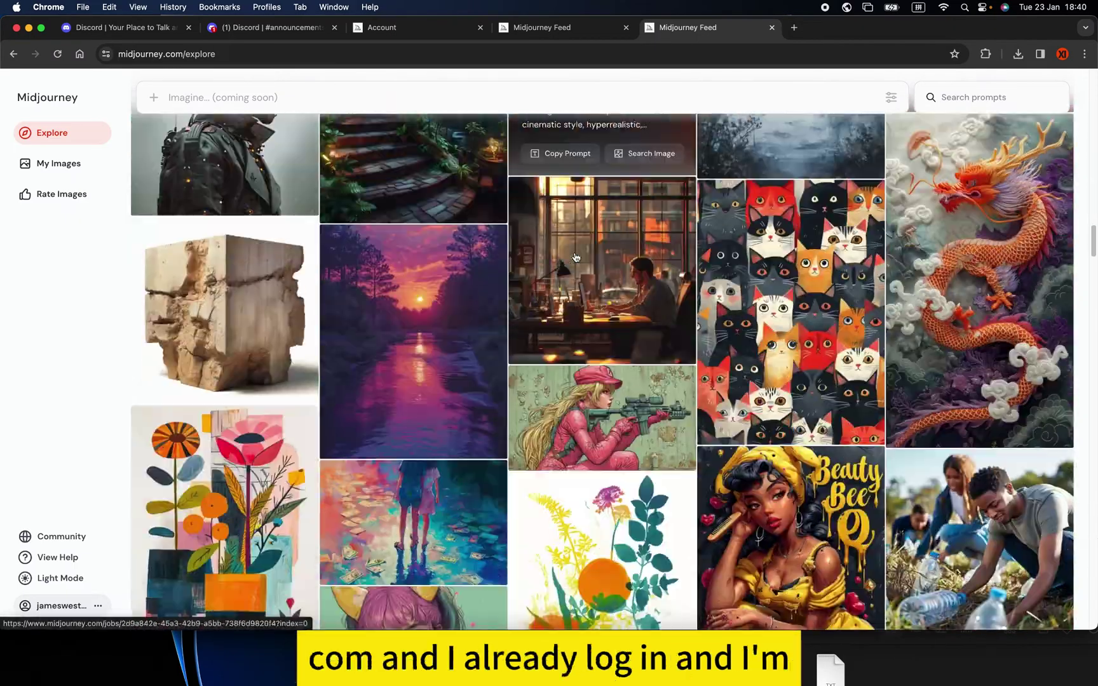
scroll(575, 258, "down", 10)
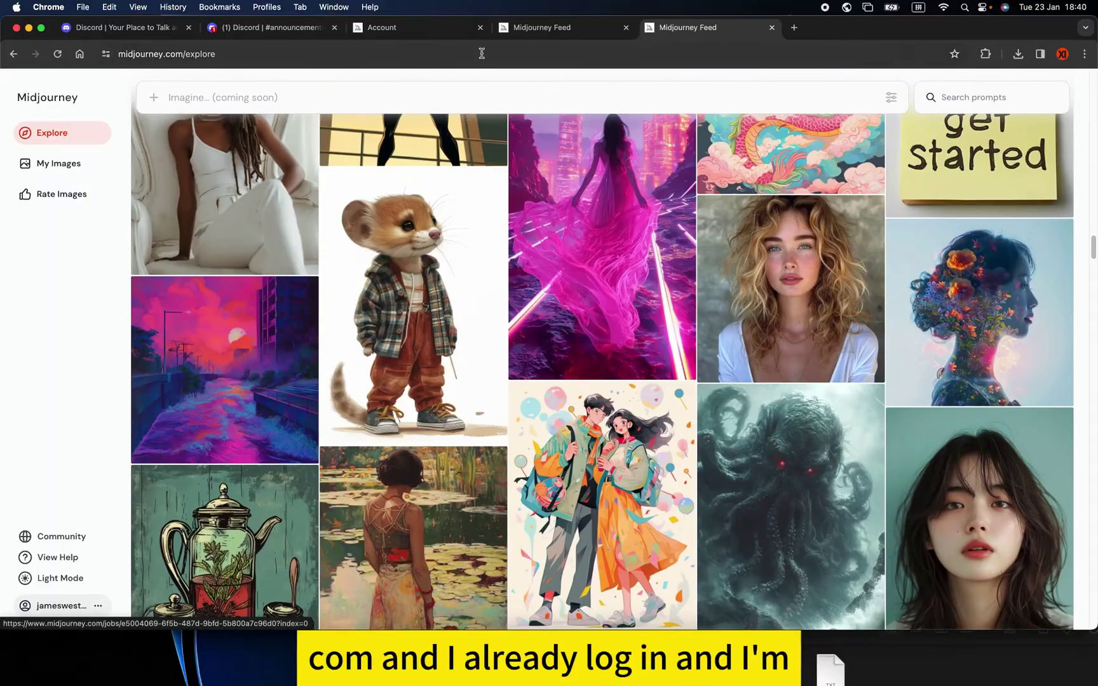
Return to the Manage Subscription page and bring up the monthly prices and features of all four plans.
left_click(509, 37)
left_click(449, 27)
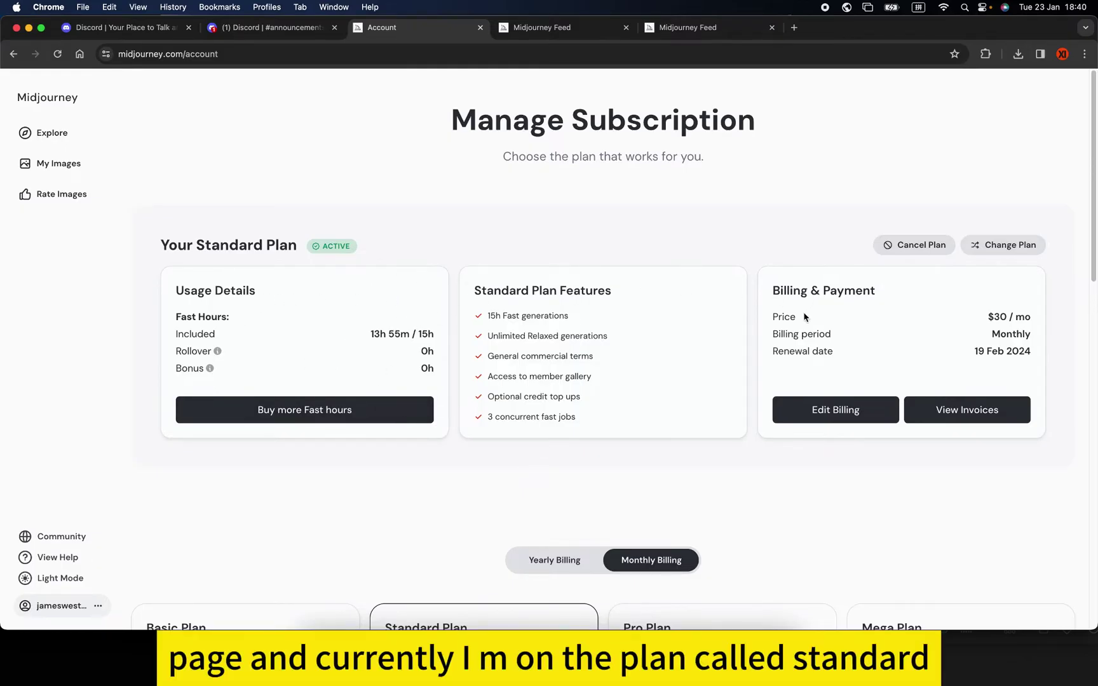
scroll(603, 509, "down", 7)
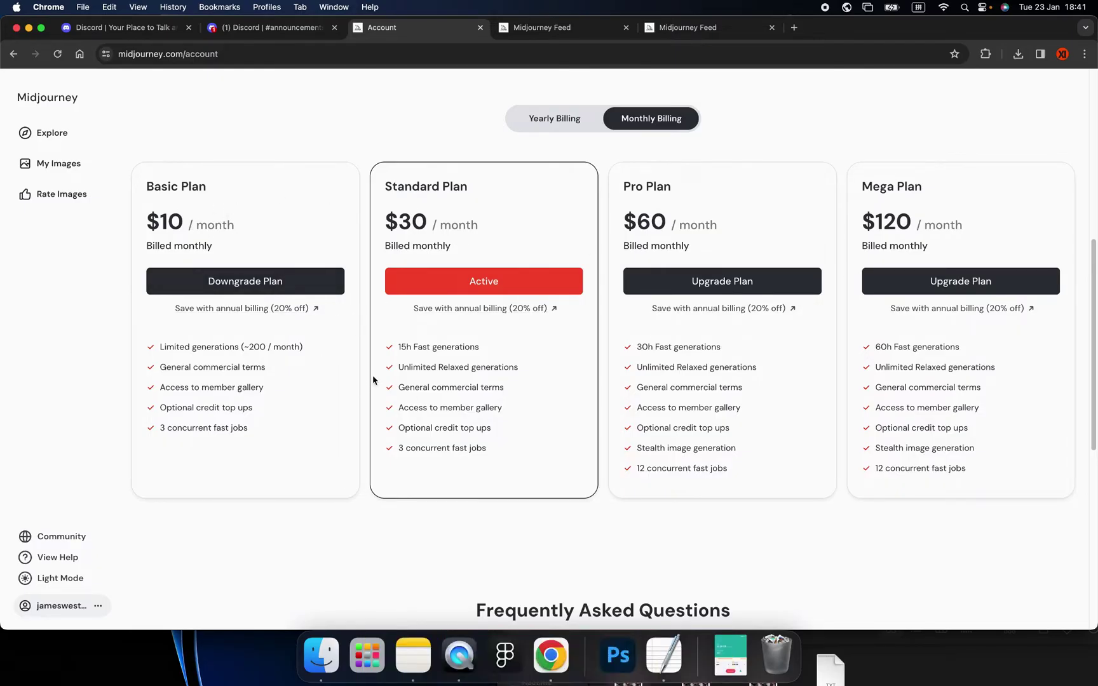
scroll(371, 377, "down", 1)
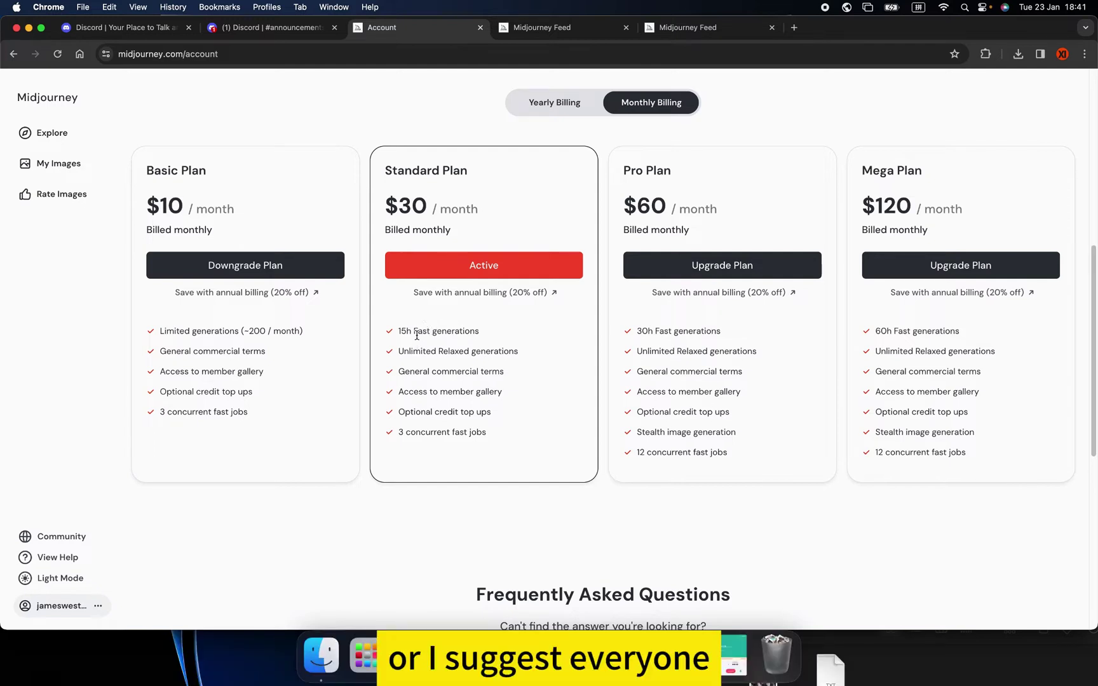
Compare the generation allowances and other features of the Basic and Standard plans with those of the higher plans.
left_click_drag(400, 333, 418, 337)
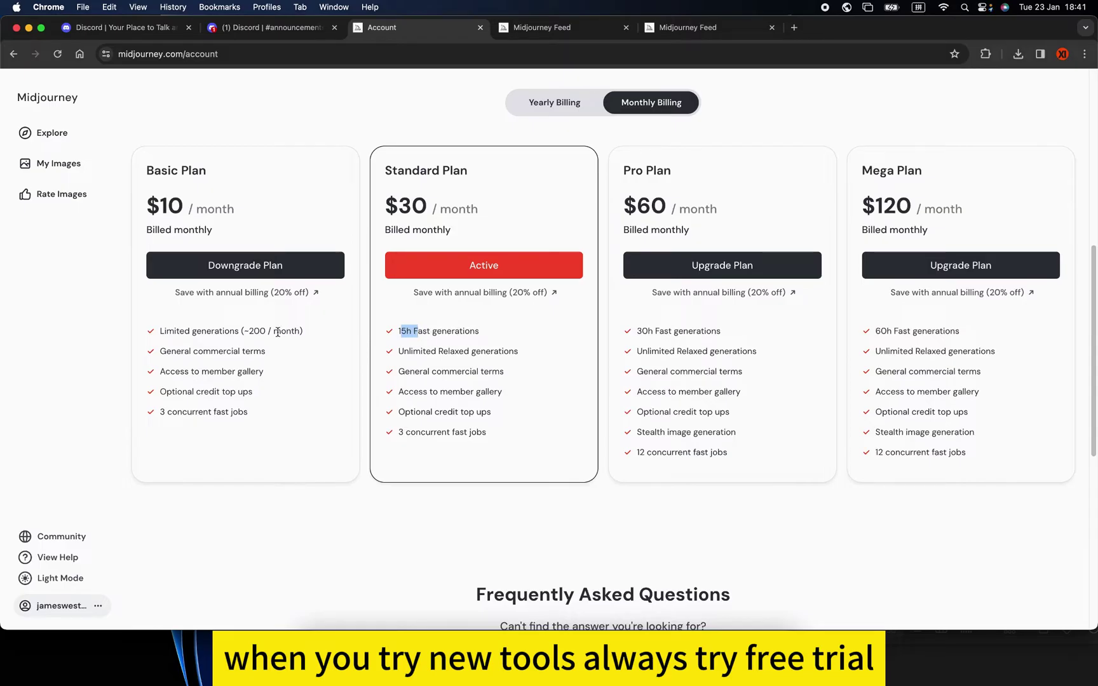
left_click(252, 346)
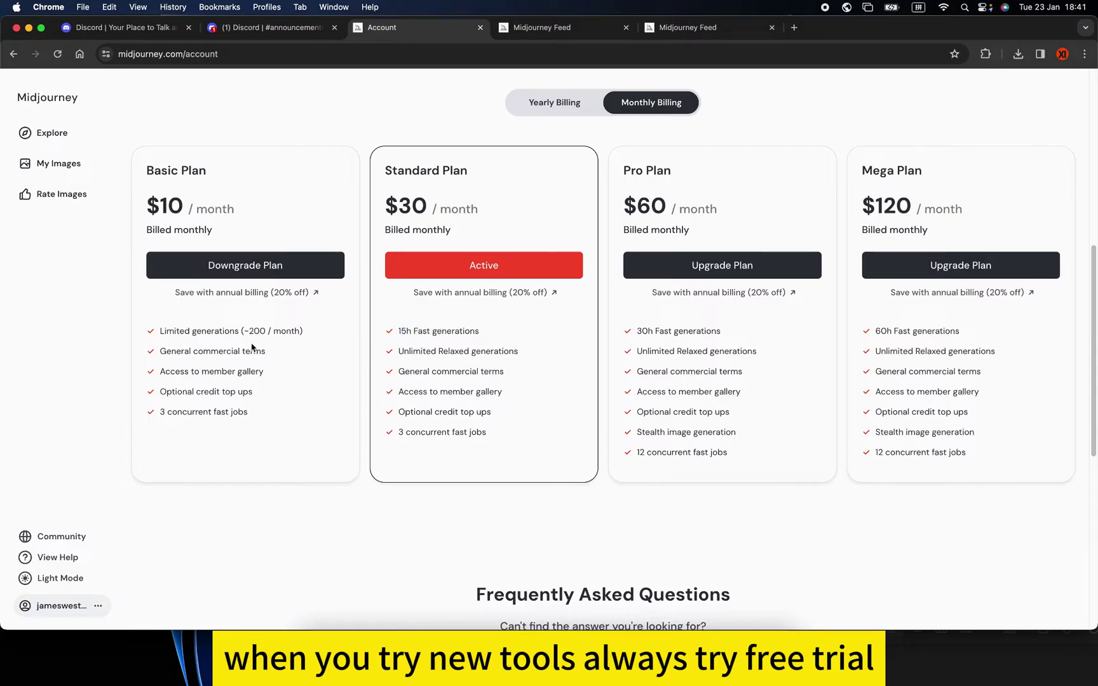
left_click_drag(202, 333, 211, 333)
left_click(210, 333)
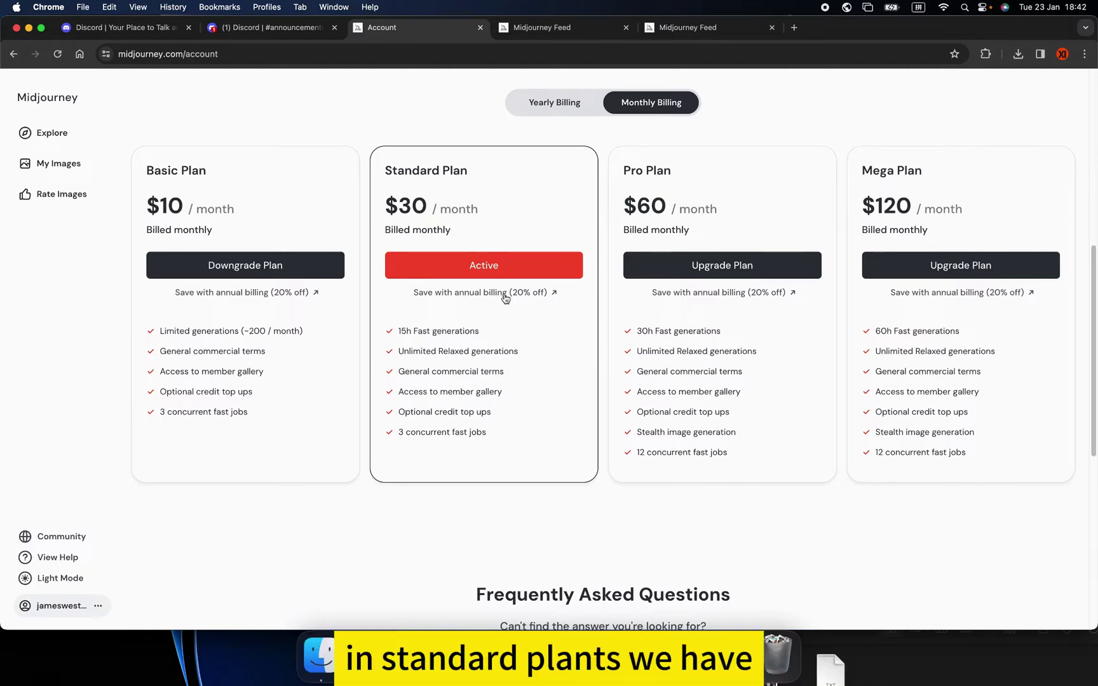
scroll(802, 407, "down", 2)
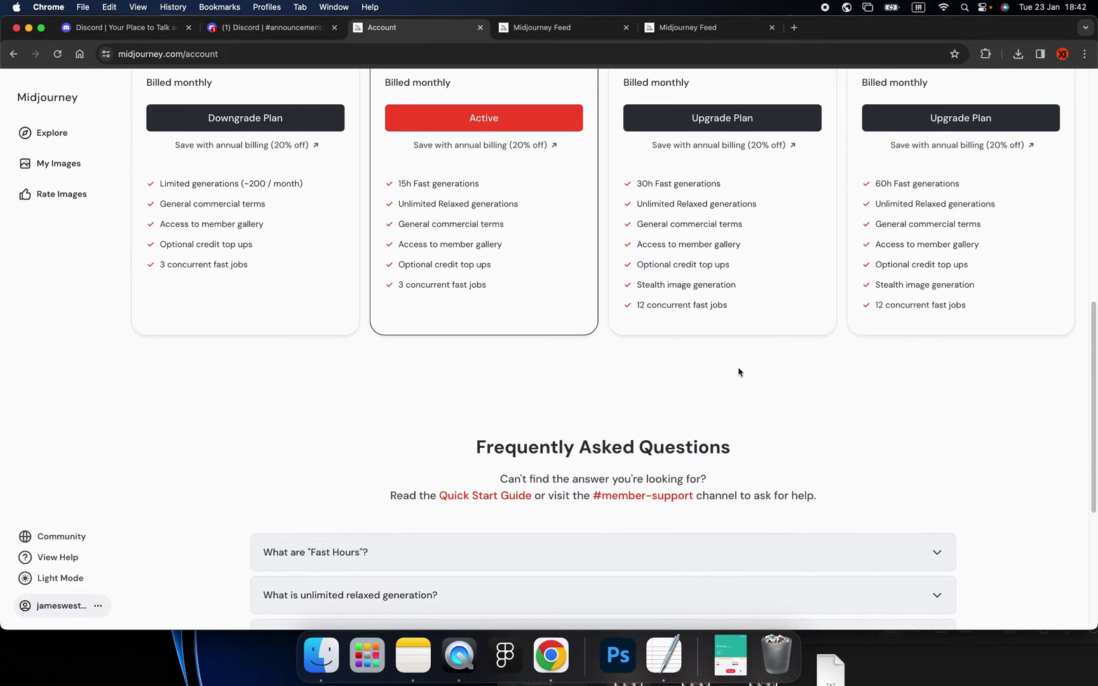
scroll(741, 372, "up", 4)
scroll(465, 316, "down", 3)
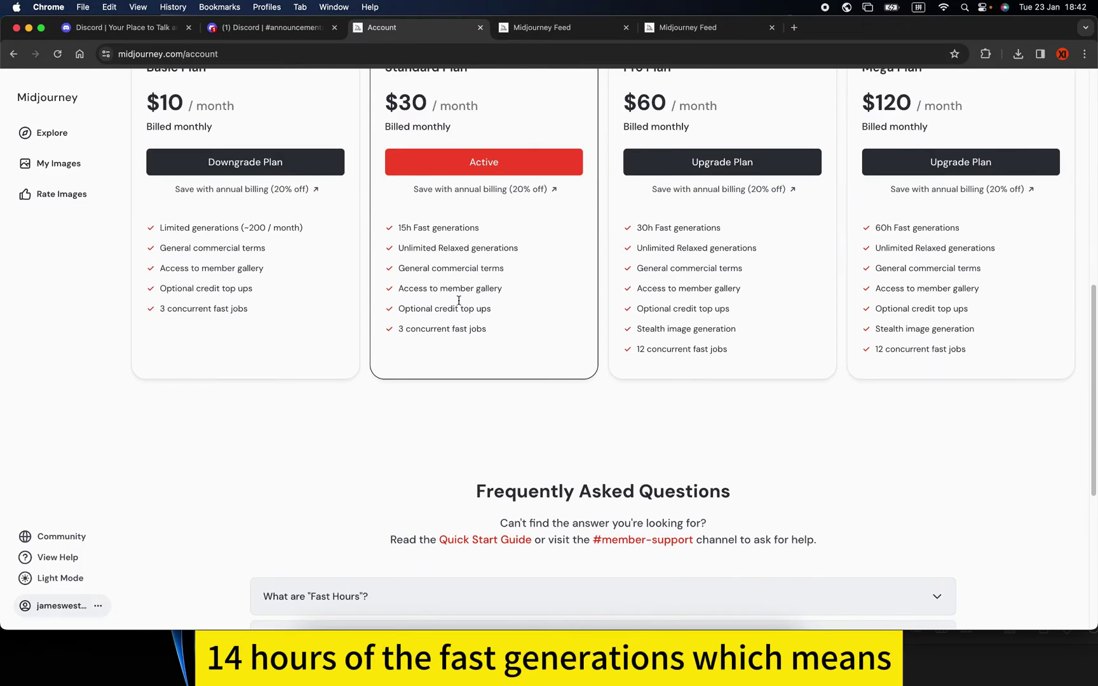
Leave the subscription plans, glance at the retro-style portrait, then open the Discord website and look through its homepage.
scroll(451, 245, "up", 2)
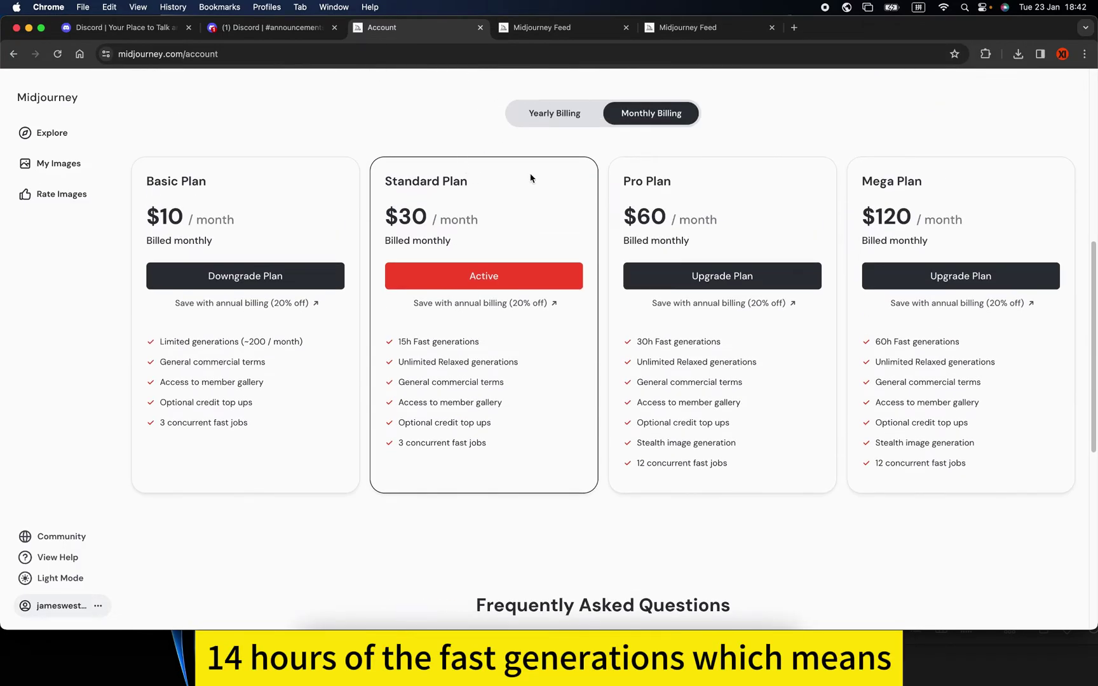
left_click(554, 30)
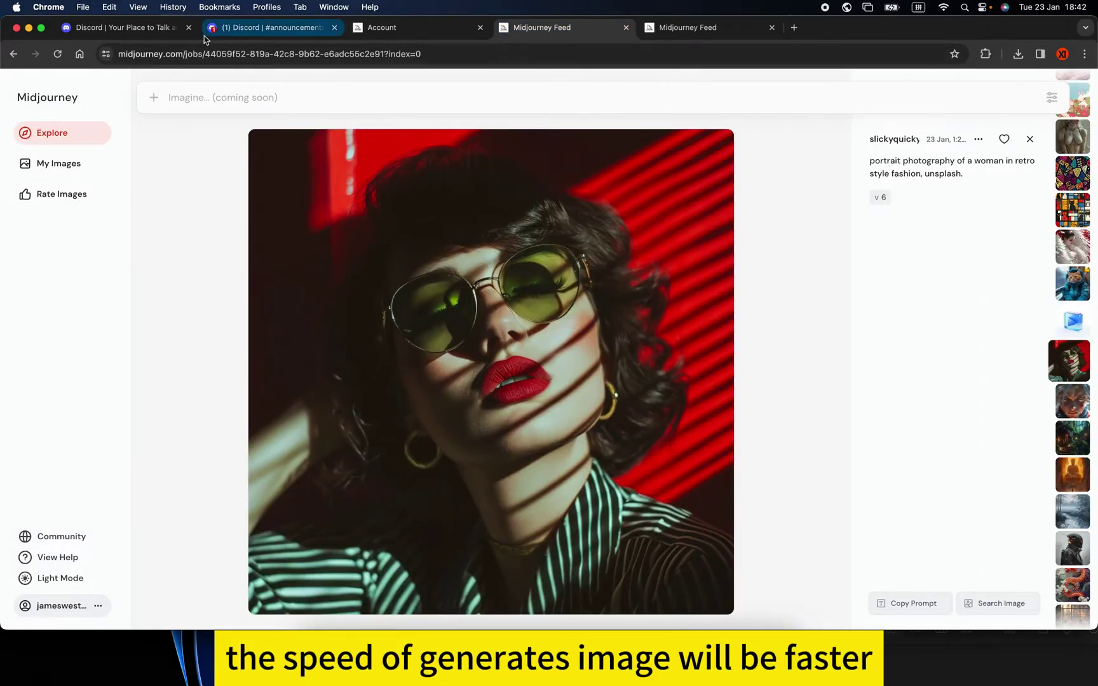
key("super+1")
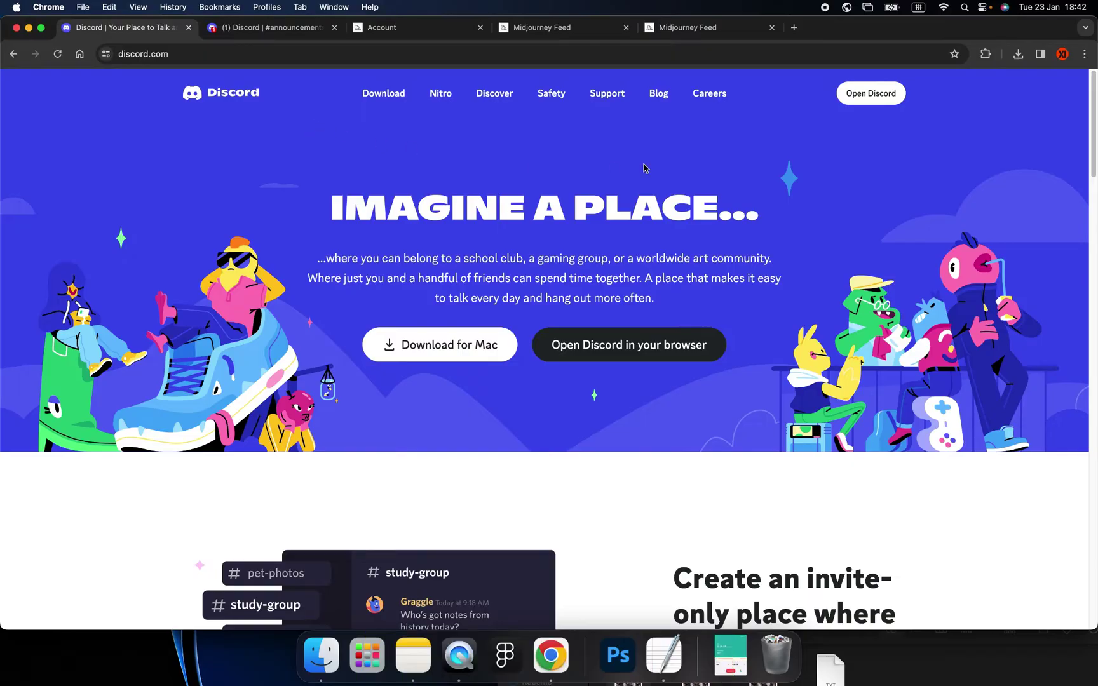
scroll(642, 190, "down", 10)
scroll(659, 239, "down", 20)
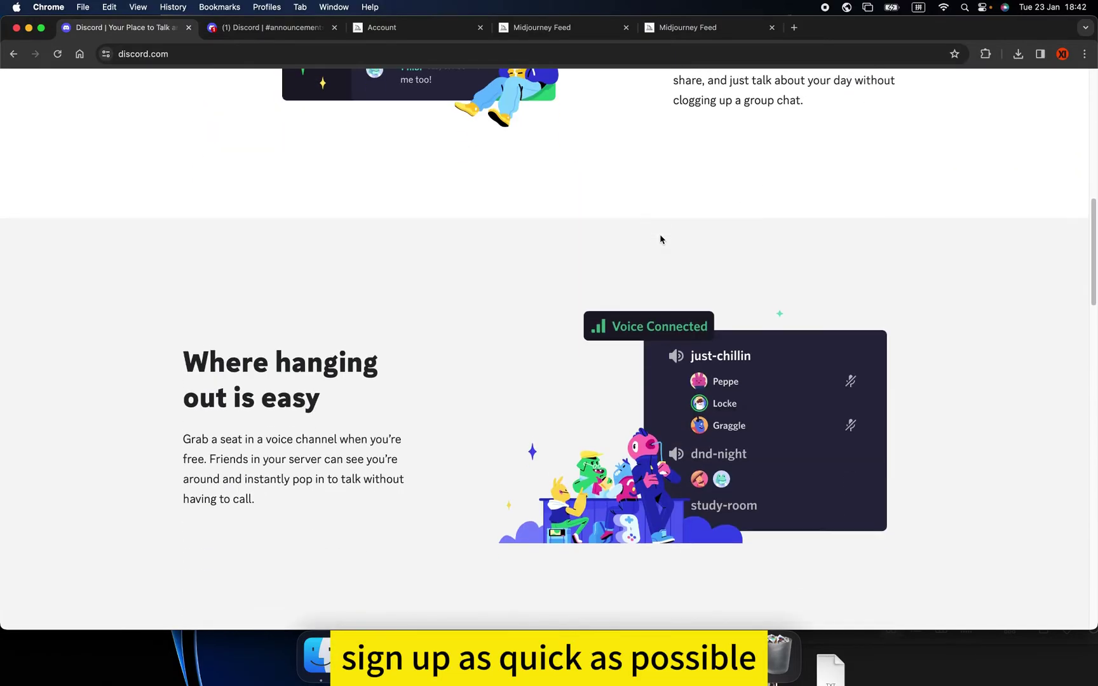
scroll(662, 239, "down", 12)
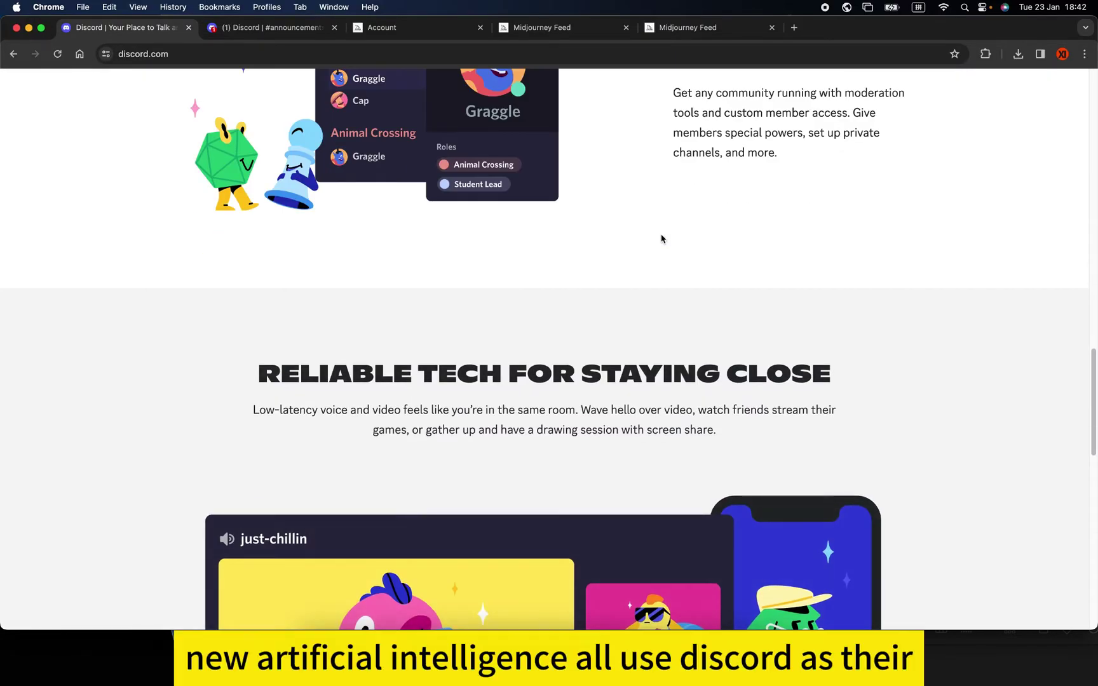
scroll(661, 238, "up", 16)
scroll(662, 238, "up", 15)
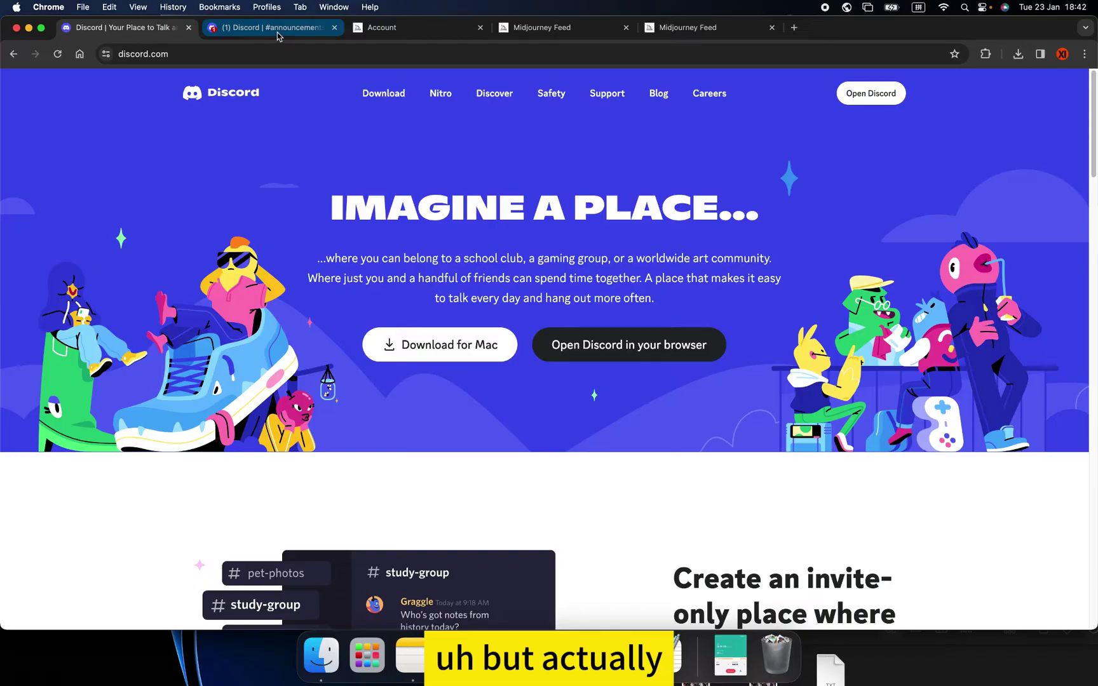
Revisit the Midjourney account plans, then look through the images in the Explore feed.
left_click(397, 34)
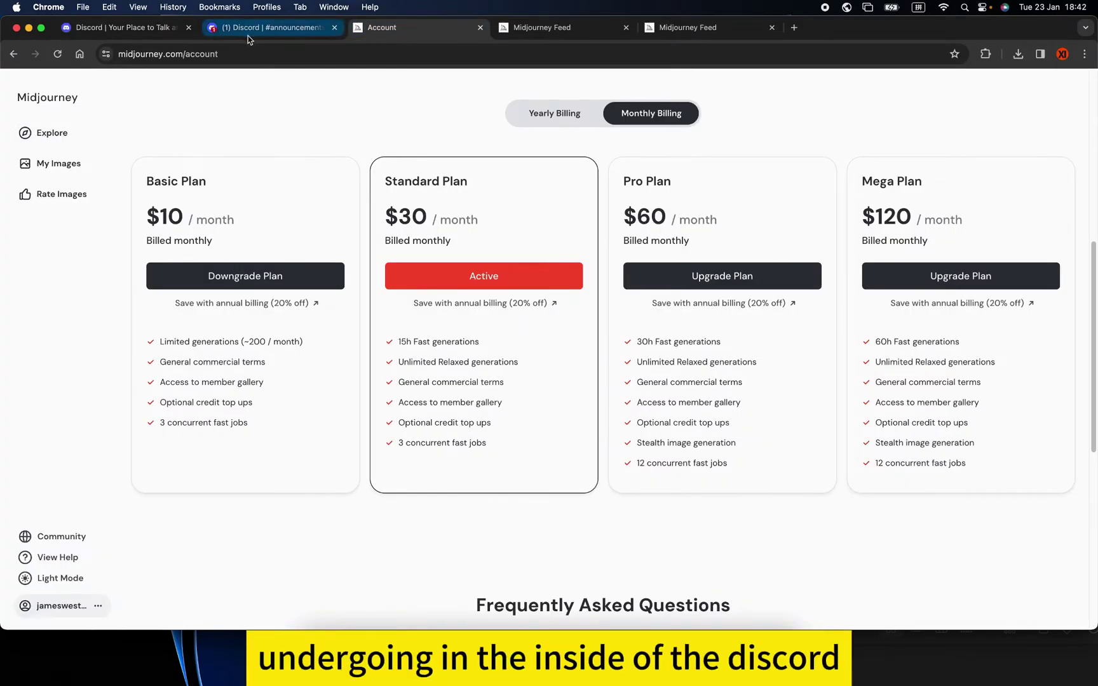
left_click(696, 27)
scroll(381, 280, "down", 20)
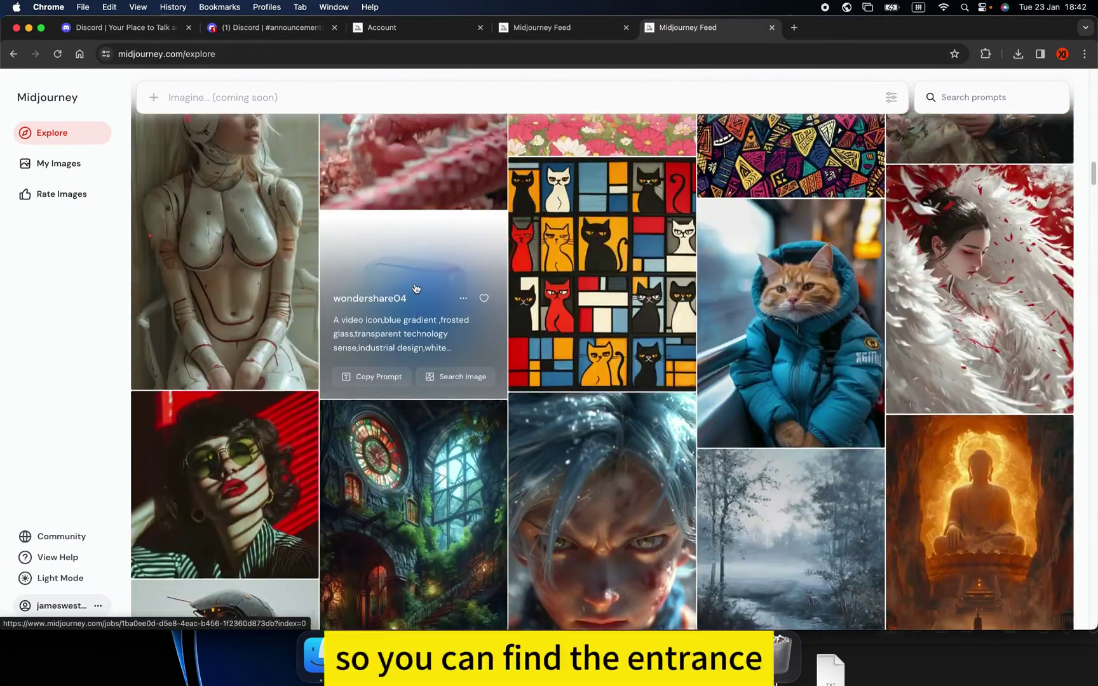
scroll(418, 291, "up", 20)
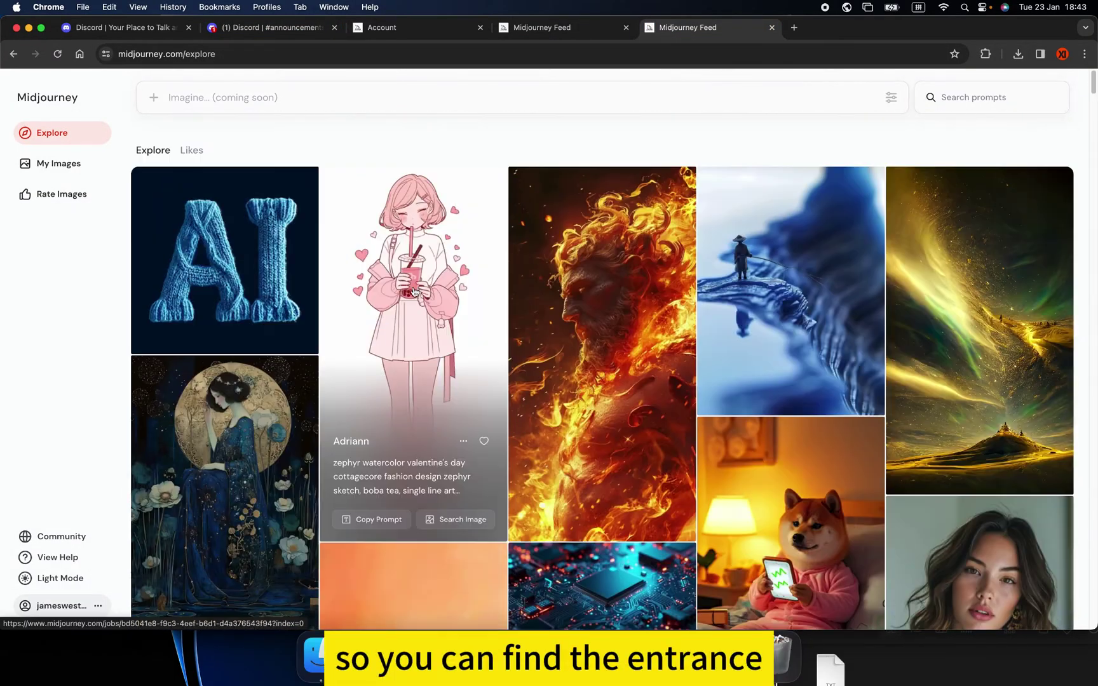
Switch to the Midjourney server on Discord and view its getting-started and announcements channels.
left_click(269, 34)
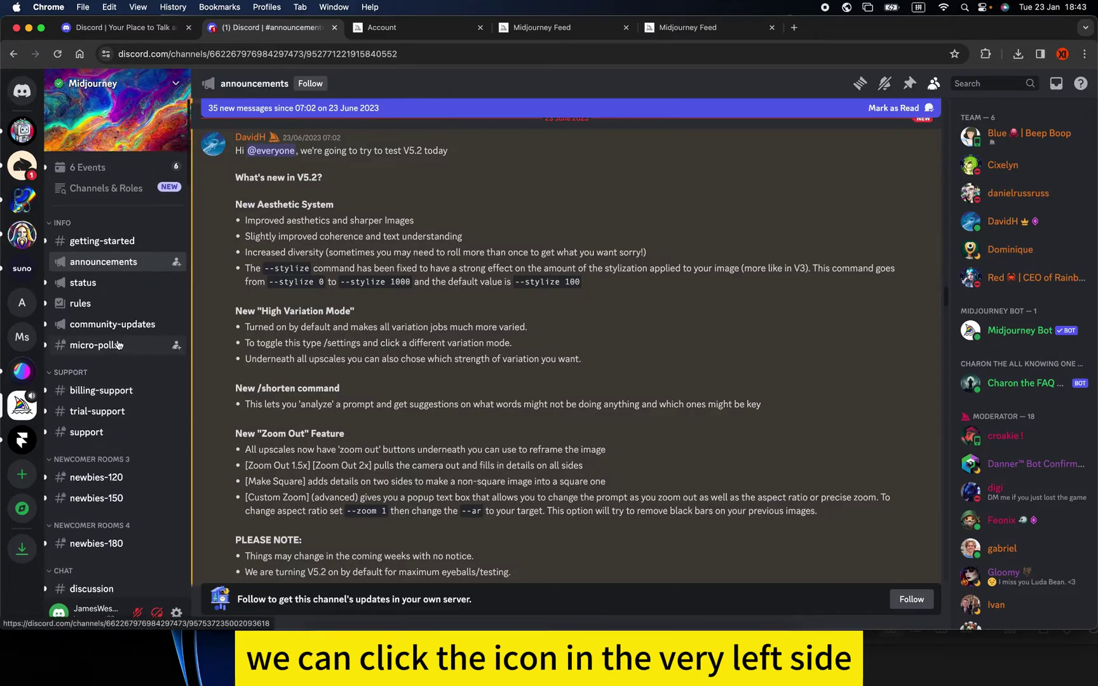
left_click(105, 241)
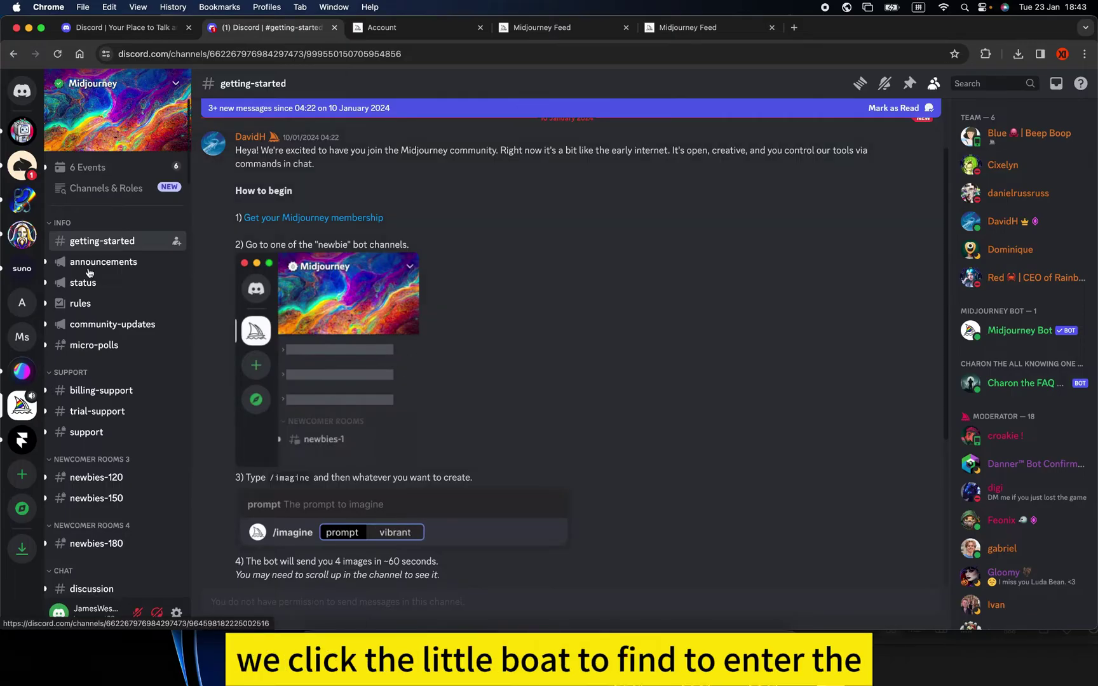
left_click(118, 270)
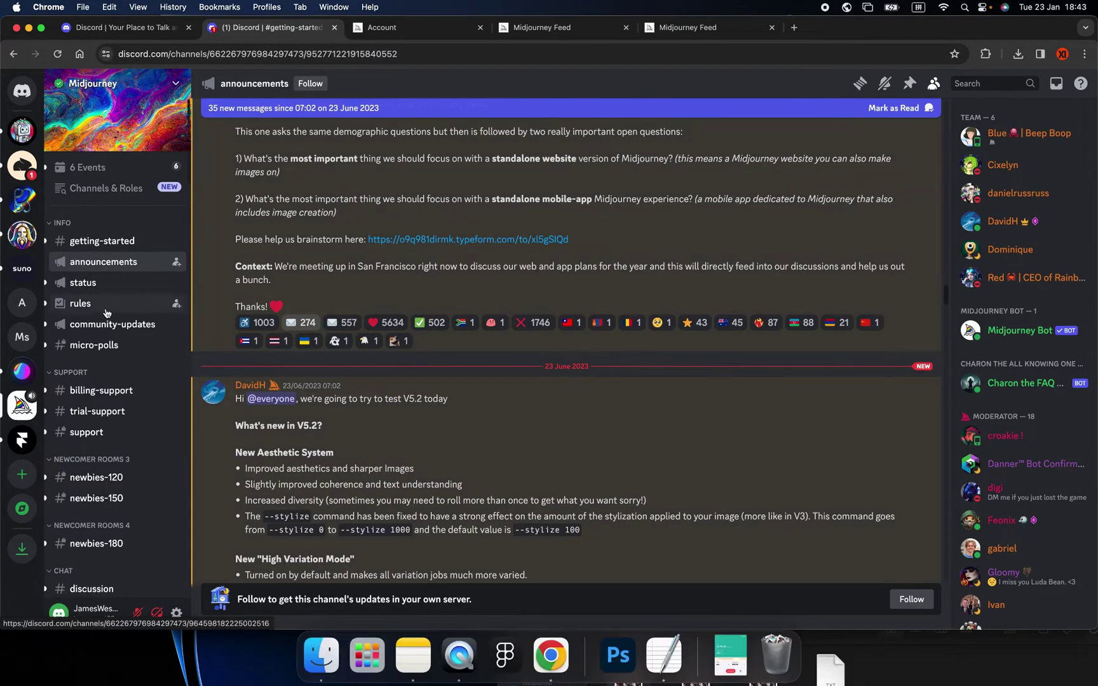
scroll(121, 314, "down", 2)
scroll(120, 314, "down", 2)
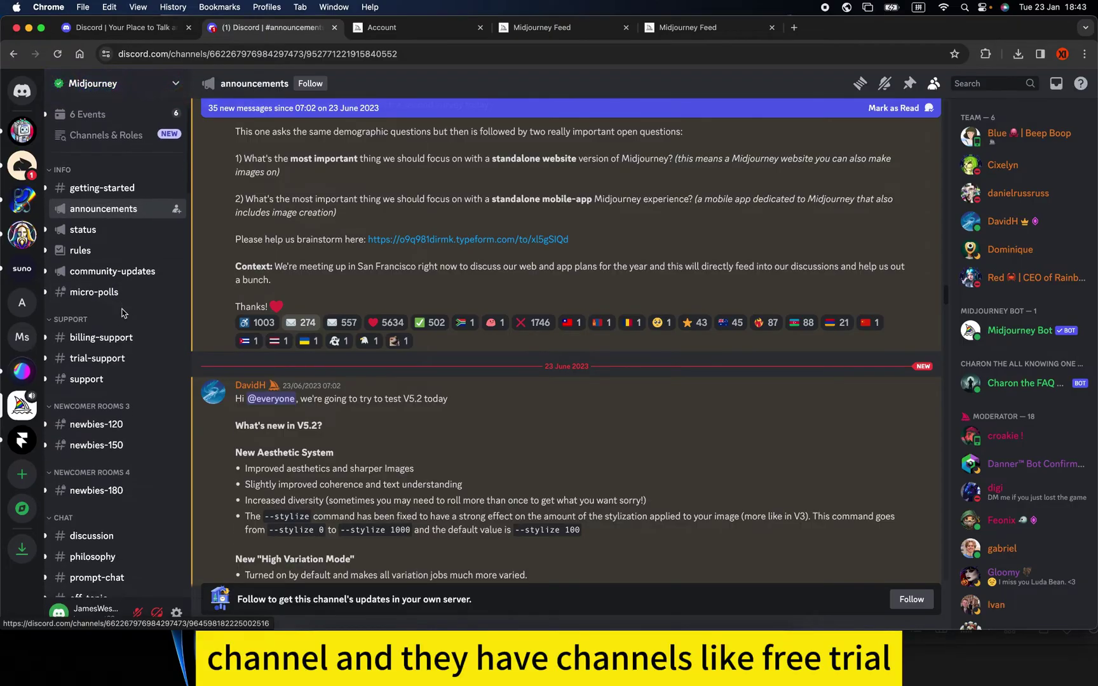
View the billing-support and trial-support channels, including the billing FAQ on plan comparison and payment methods.
left_click(118, 312)
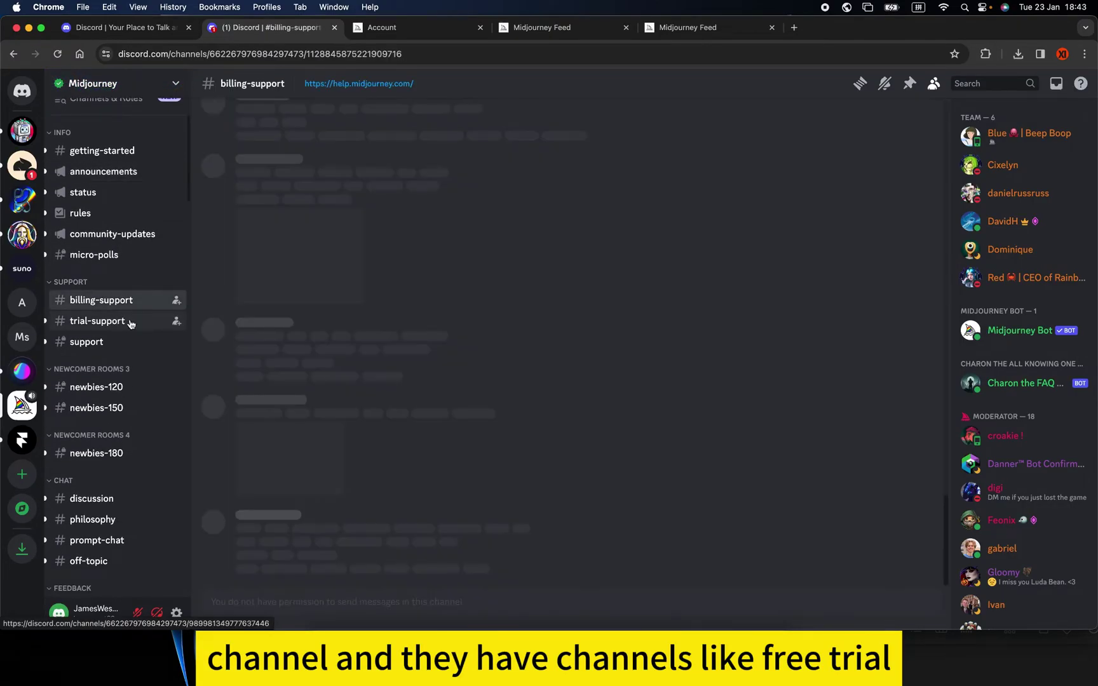
left_click(97, 321)
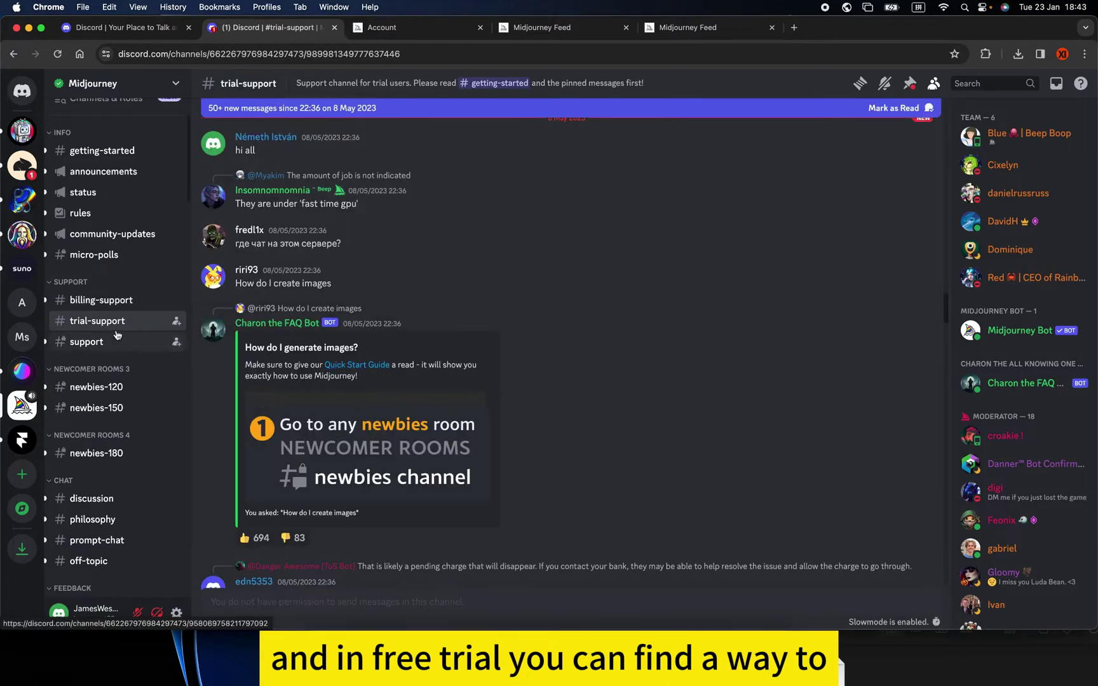
left_click(134, 308)
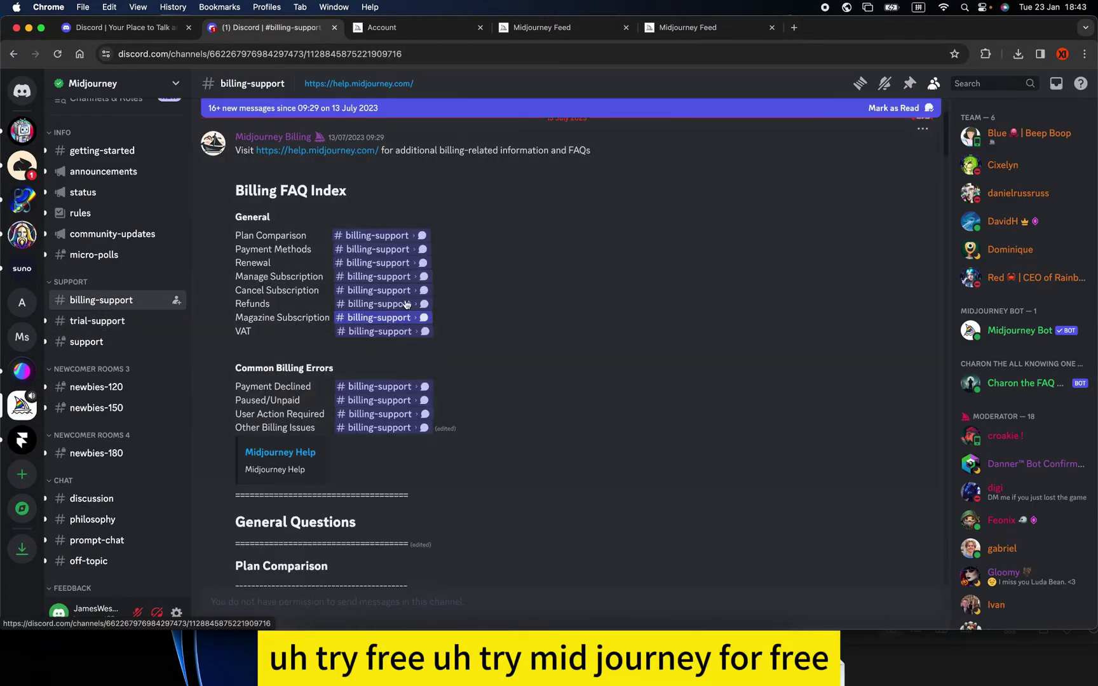
scroll(441, 362, "down", 5)
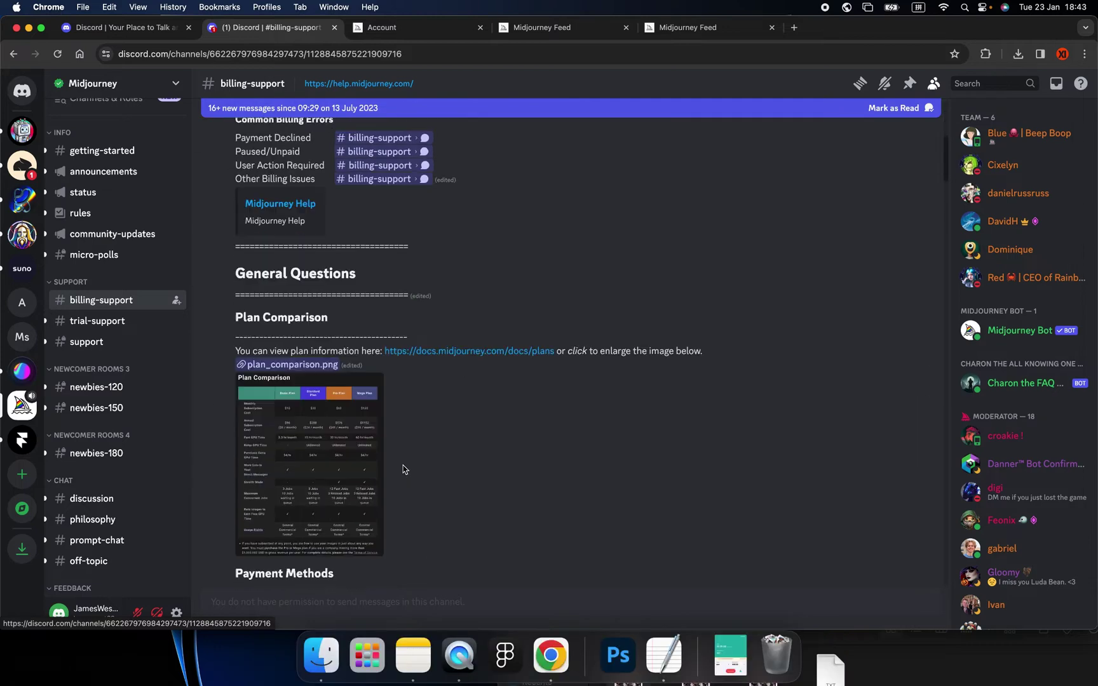
scroll(403, 469, "down", 7)
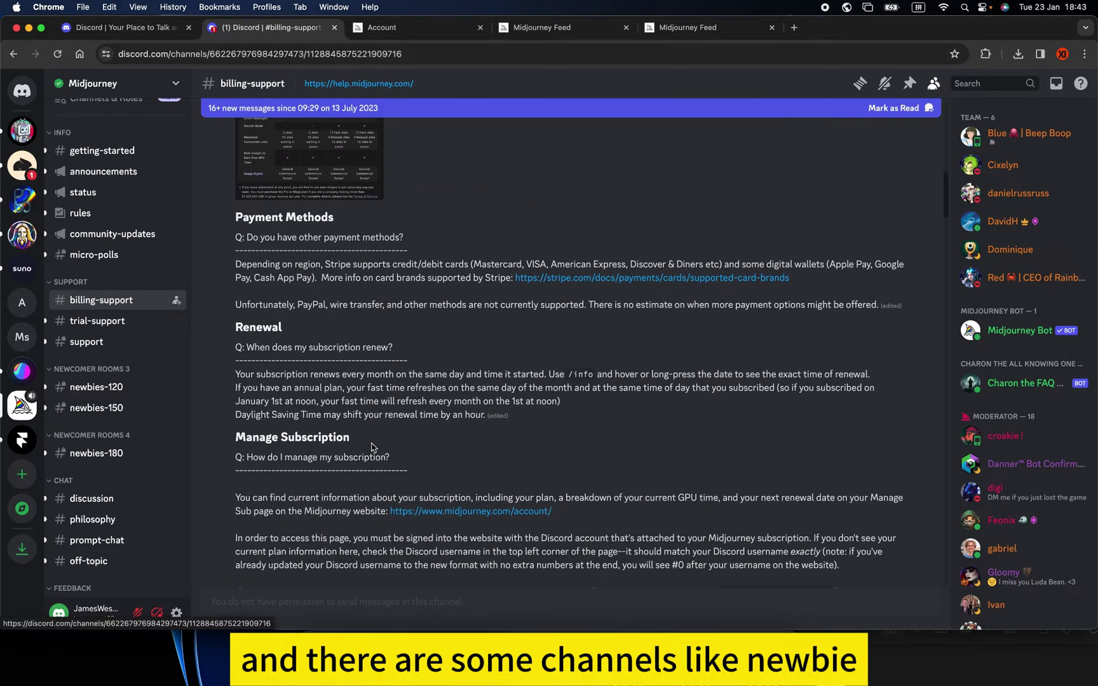
left_click(117, 324)
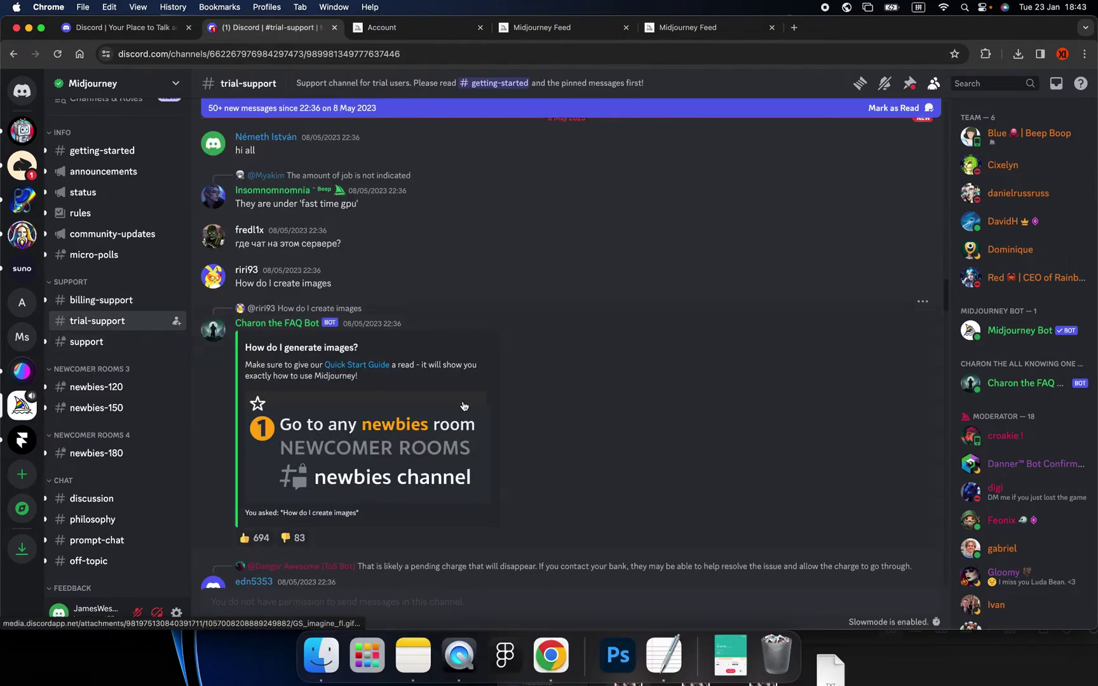
Open the newbies-120 channel and look through the images and prompts generated there.
left_click(118, 394)
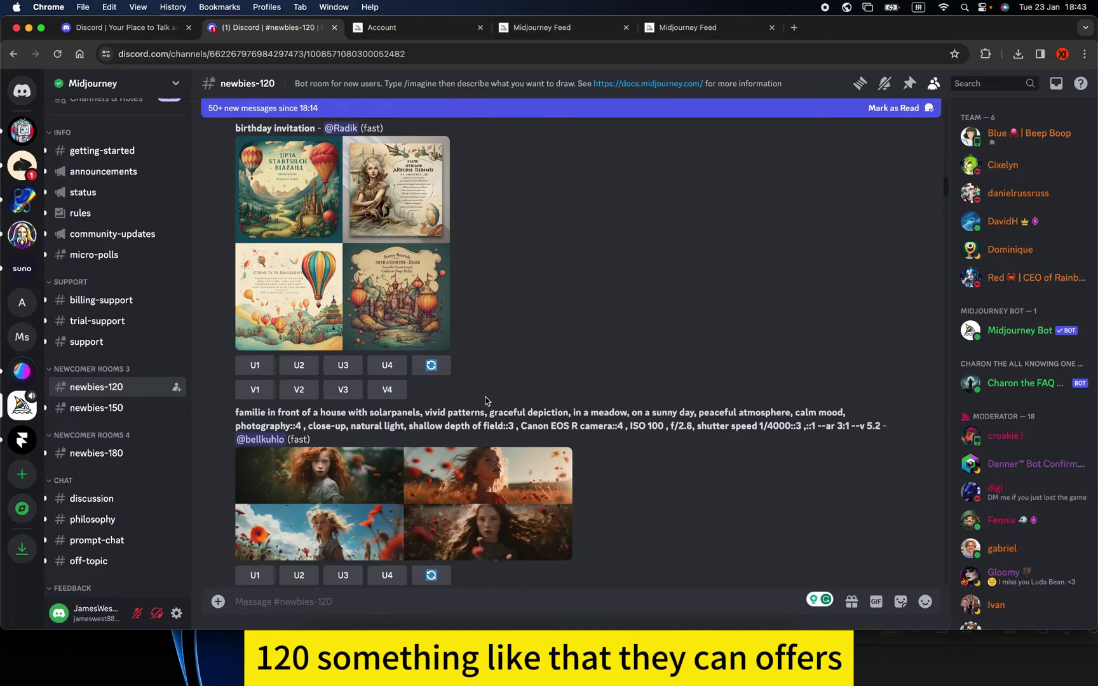
scroll(460, 400, "down", 15)
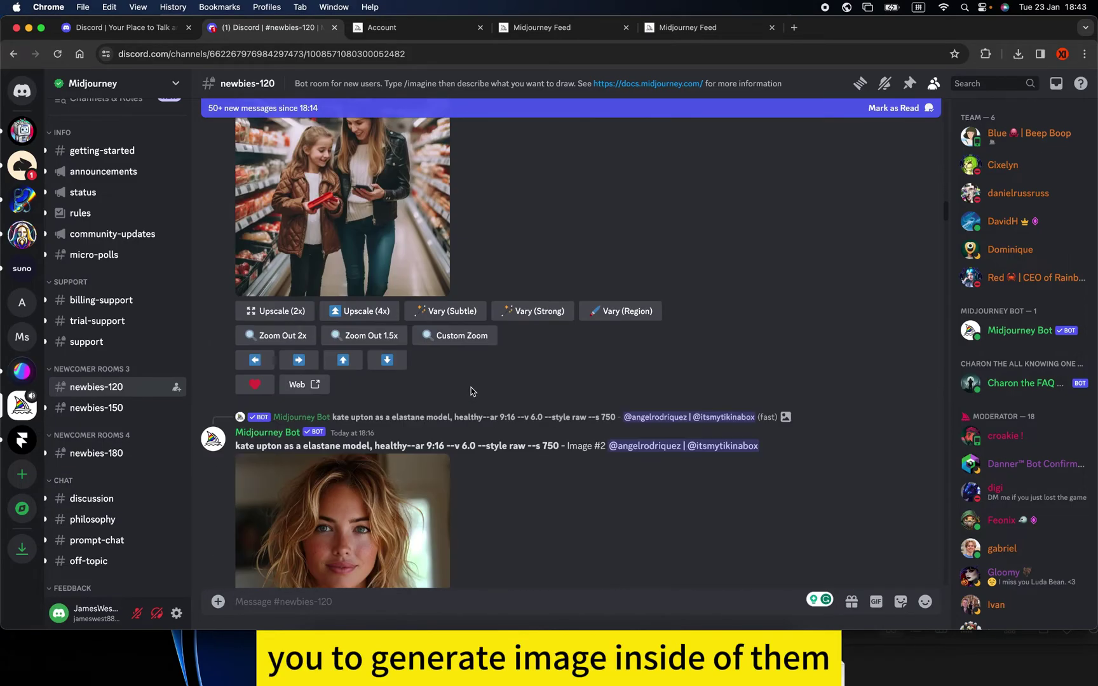
scroll(471, 392, "down", 4)
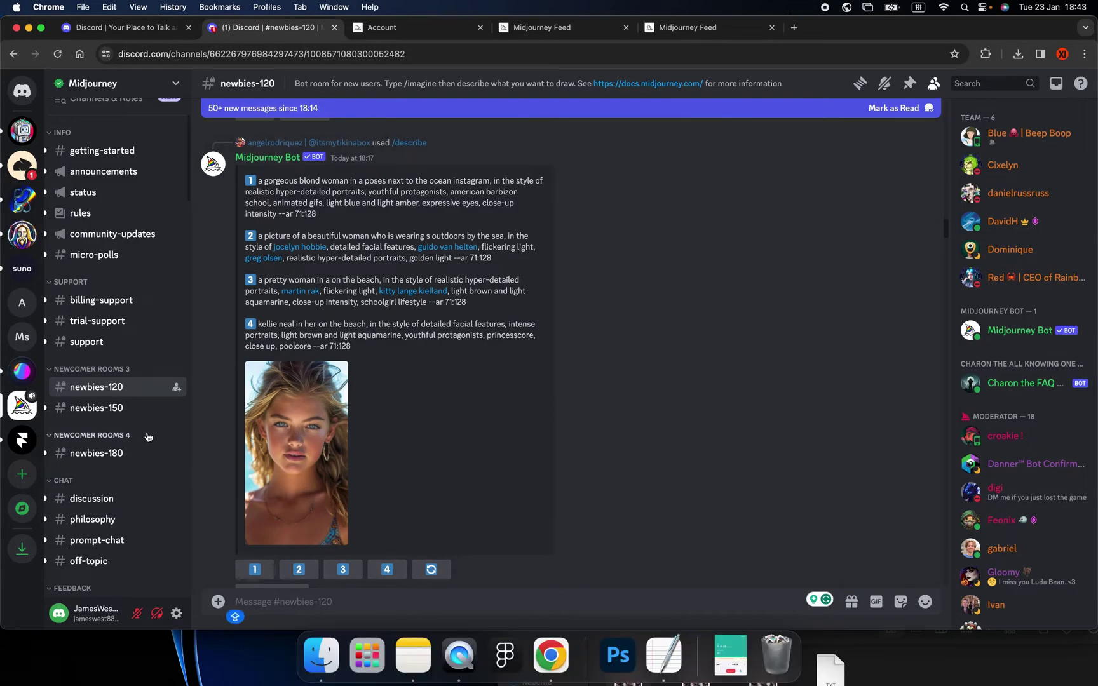
Browse the Midjourney server's channel list, from the newcomer rooms to the showcase and themed image channels.
scroll(128, 487, "down", 1)
scroll(127, 486, "down", 8)
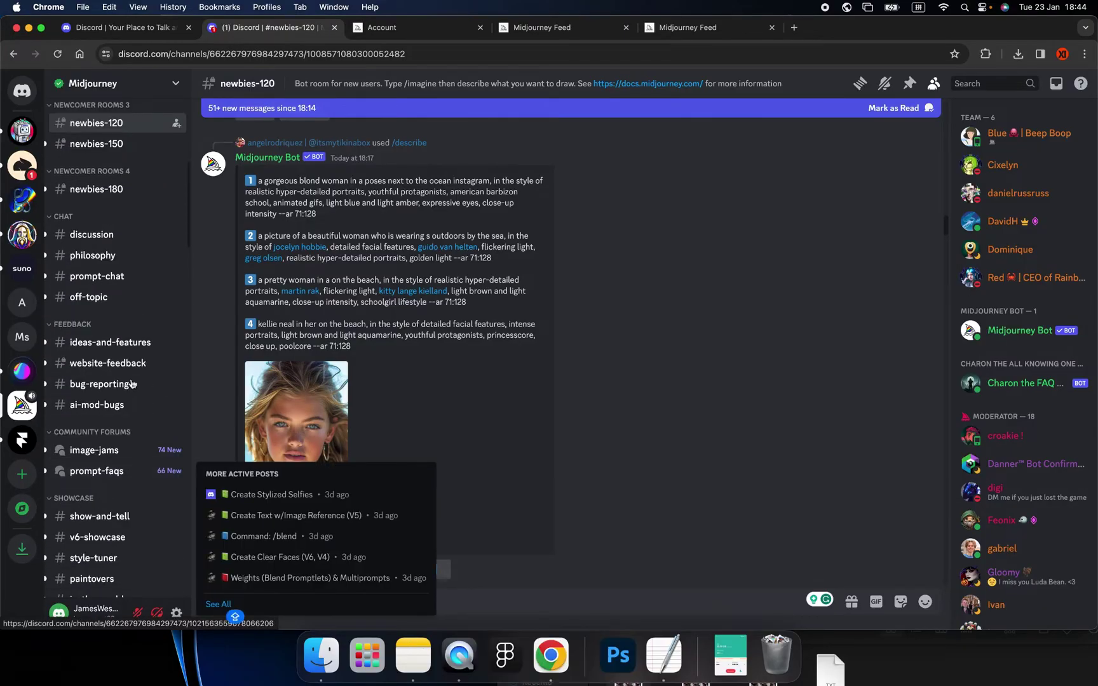
scroll(130, 452, "down", 7)
scroll(132, 447, "down", 4)
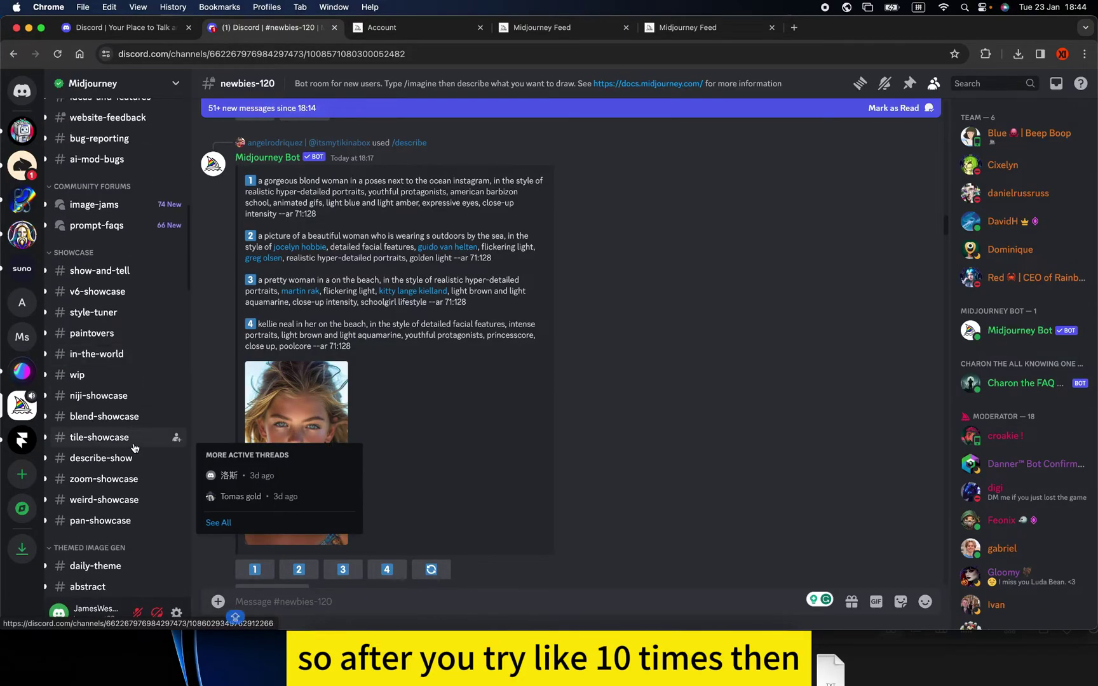
scroll(134, 446, "up", 13)
scroll(135, 446, "up", 6)
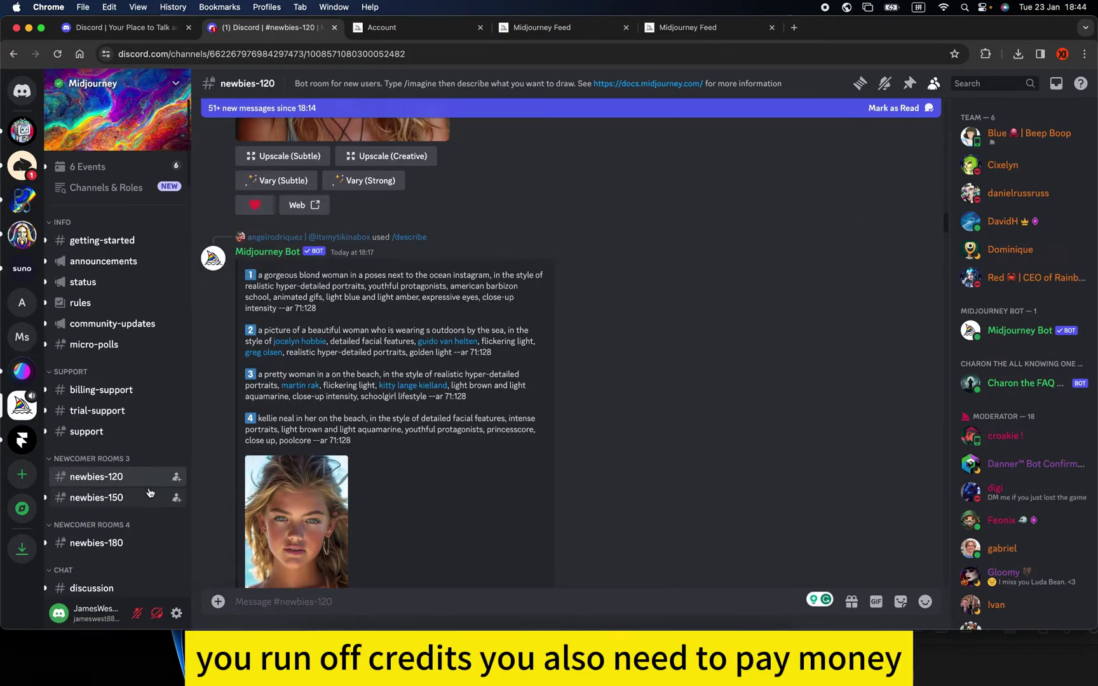
scroll(136, 490, "down", 3)
scroll(140, 483, "down", 1)
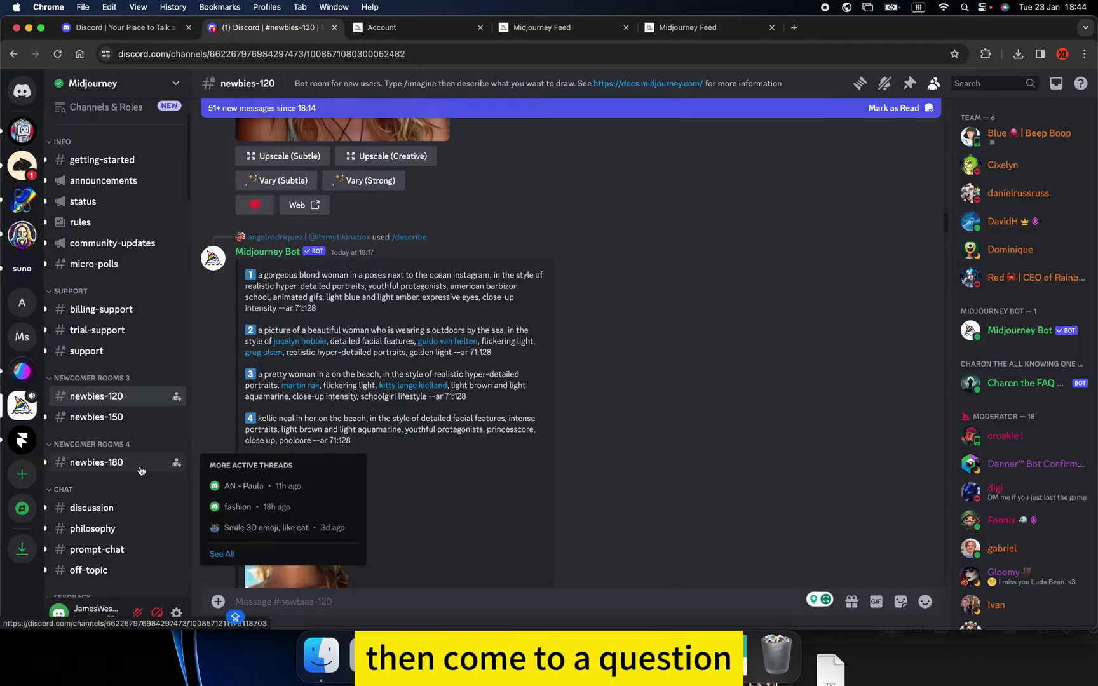
Look back through the earlier image generations in newbies-120 and check the server's member list.
scroll(622, 383, "up", 10)
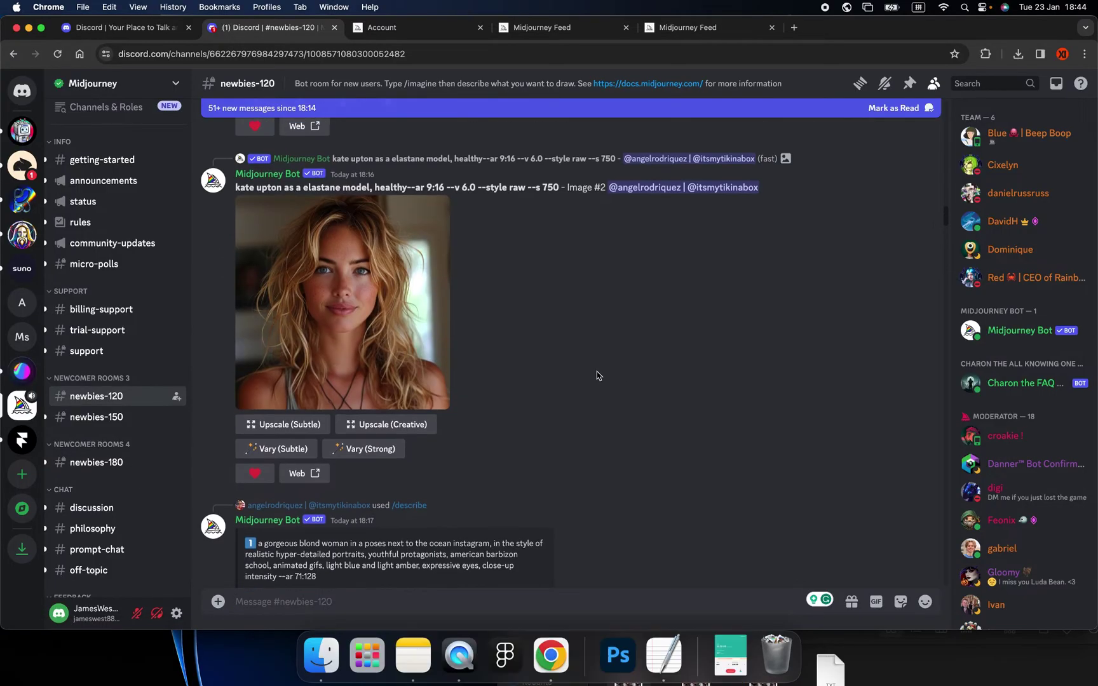
scroll(483, 366, "up", 15)
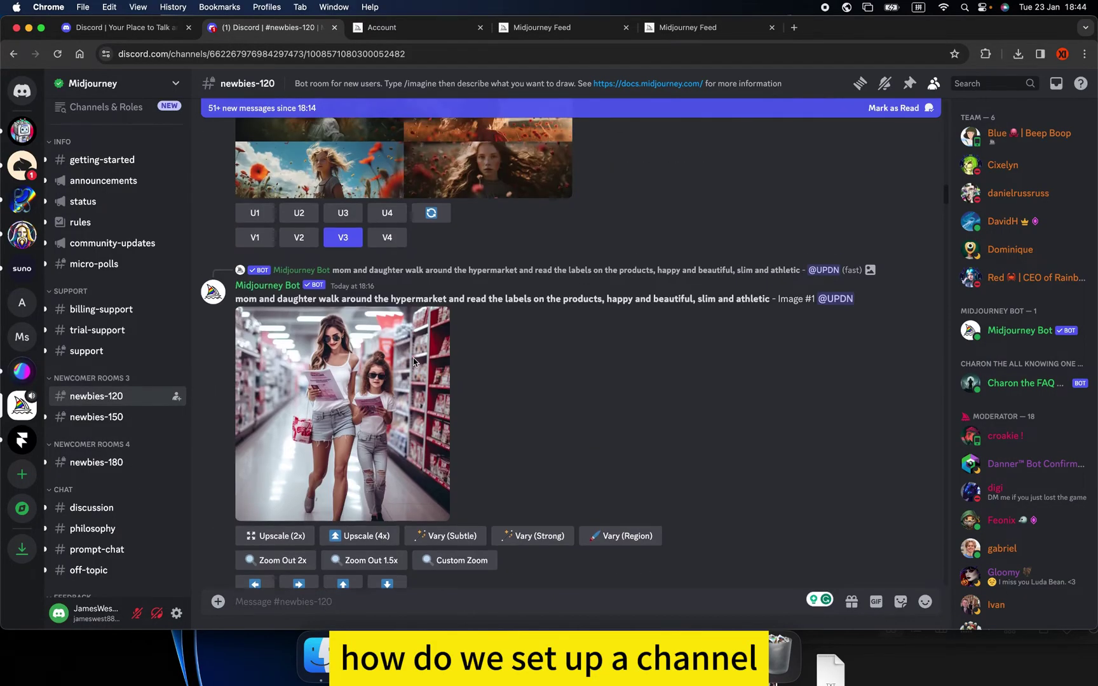
scroll(413, 356, "up", 8)
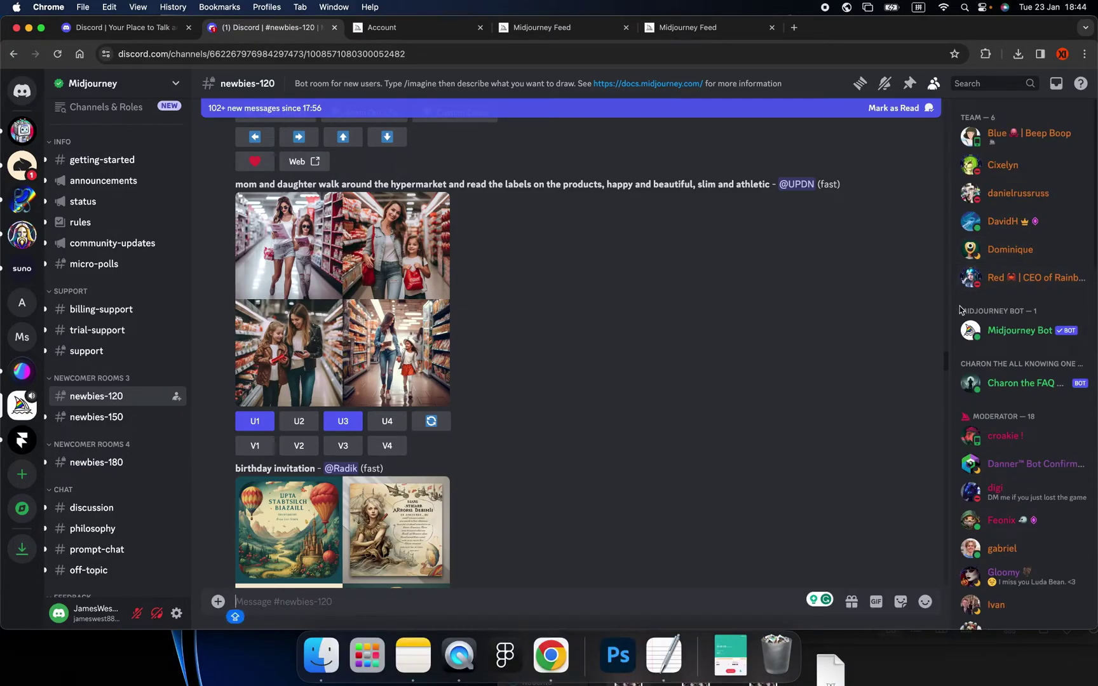
scroll(1012, 315, "down", 3)
scroll(1012, 314, "up", 3)
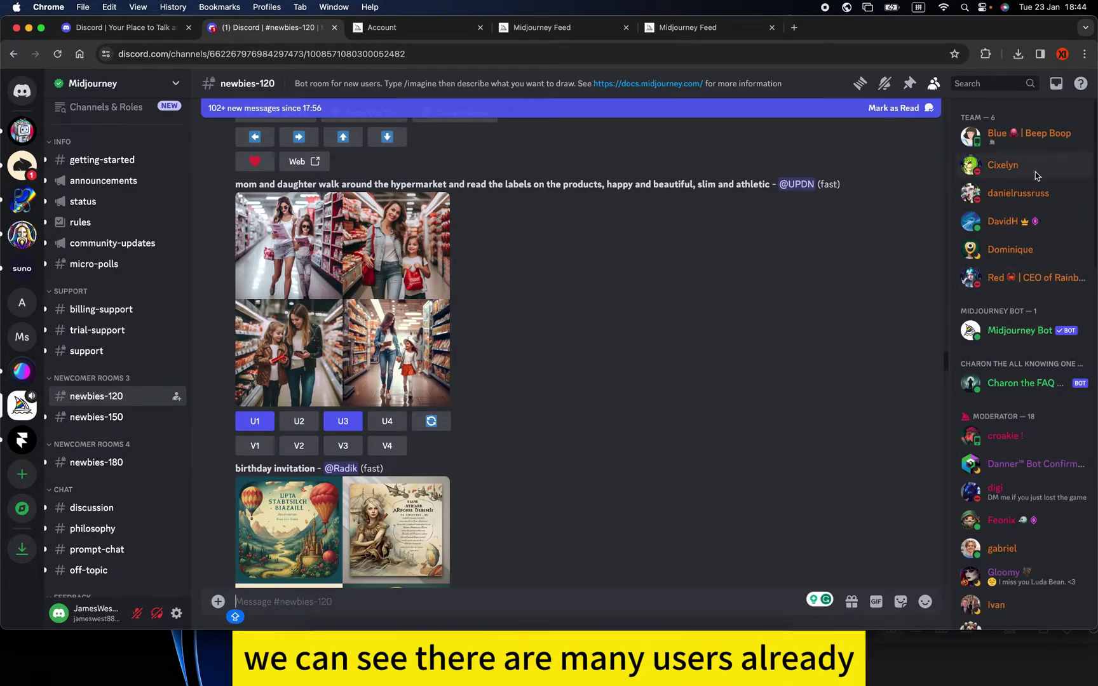
scroll(1036, 254, "down", 5)
scroll(1024, 286, "up", 5)
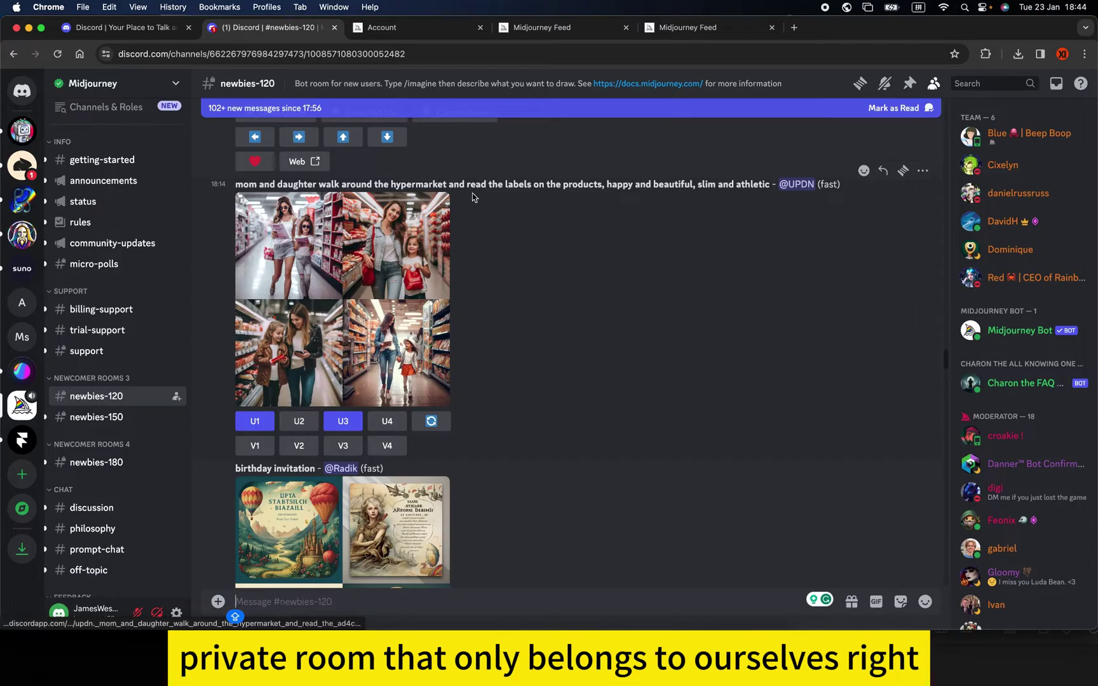
Start creating a new Discord server and look through the available server templates.
left_click(21, 477)
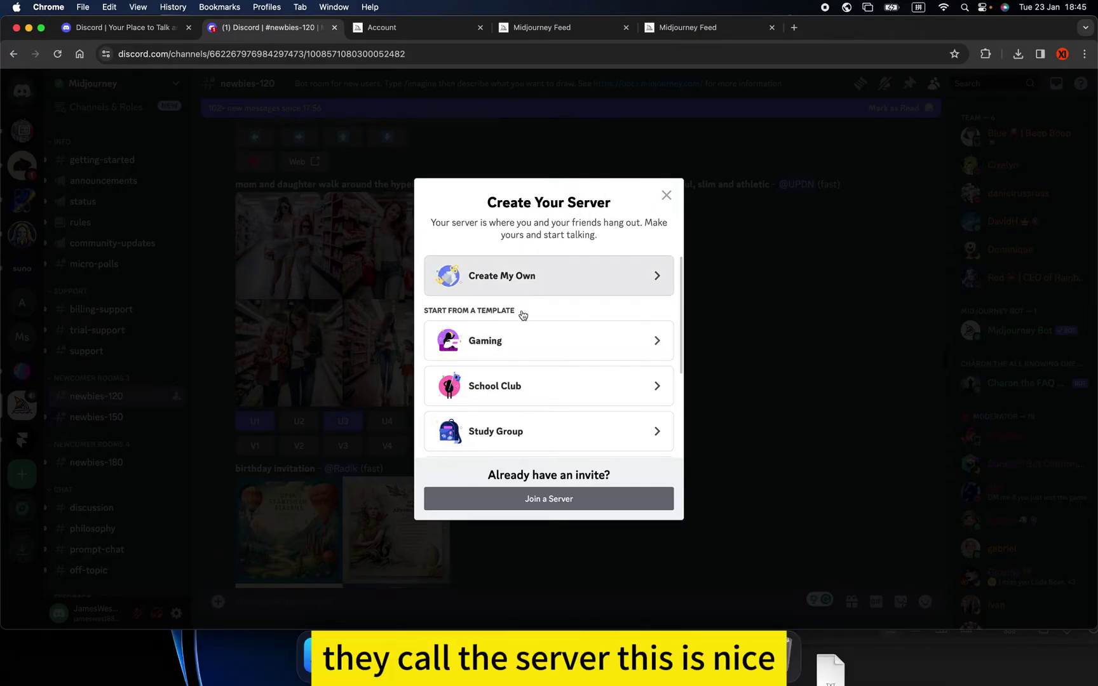
scroll(540, 382, "down", 2)
scroll(537, 376, "down", 2)
scroll(518, 347, "up", 5)
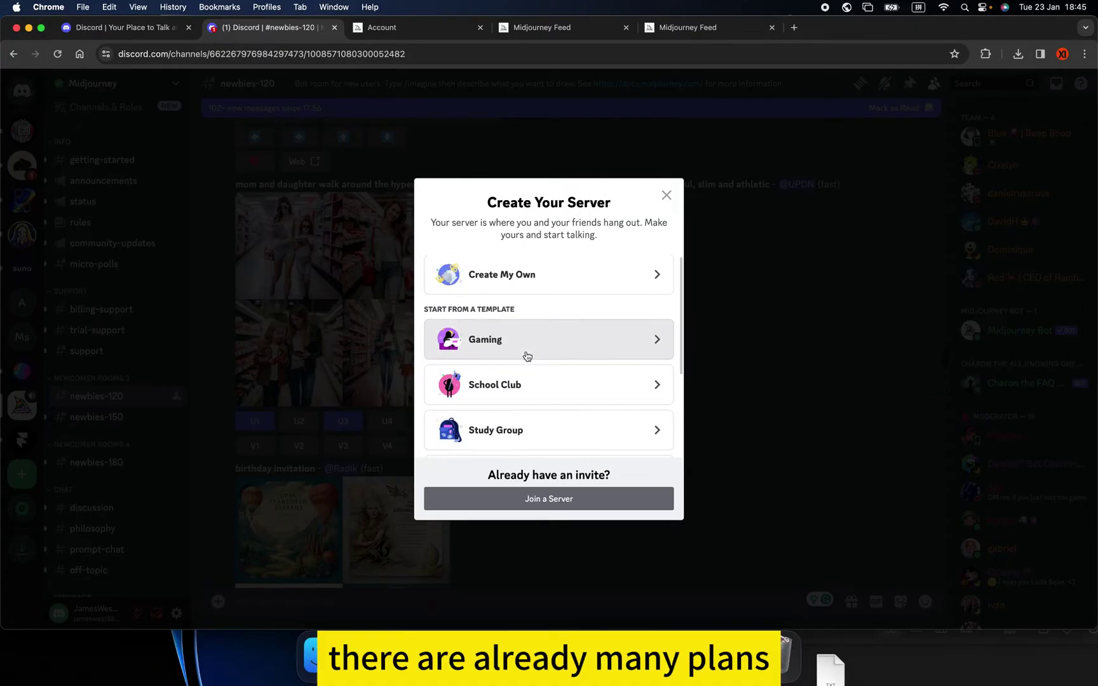
scroll(522, 351, "down", 1)
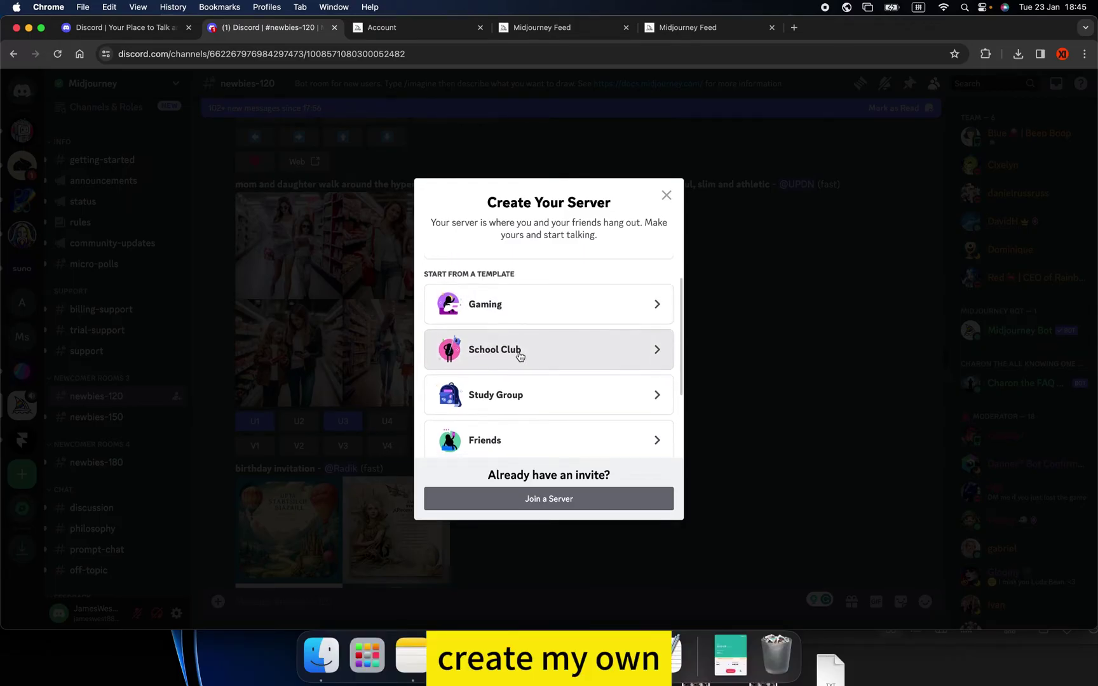
scroll(511, 347, "down", 2)
scroll(513, 344, "up", 3)
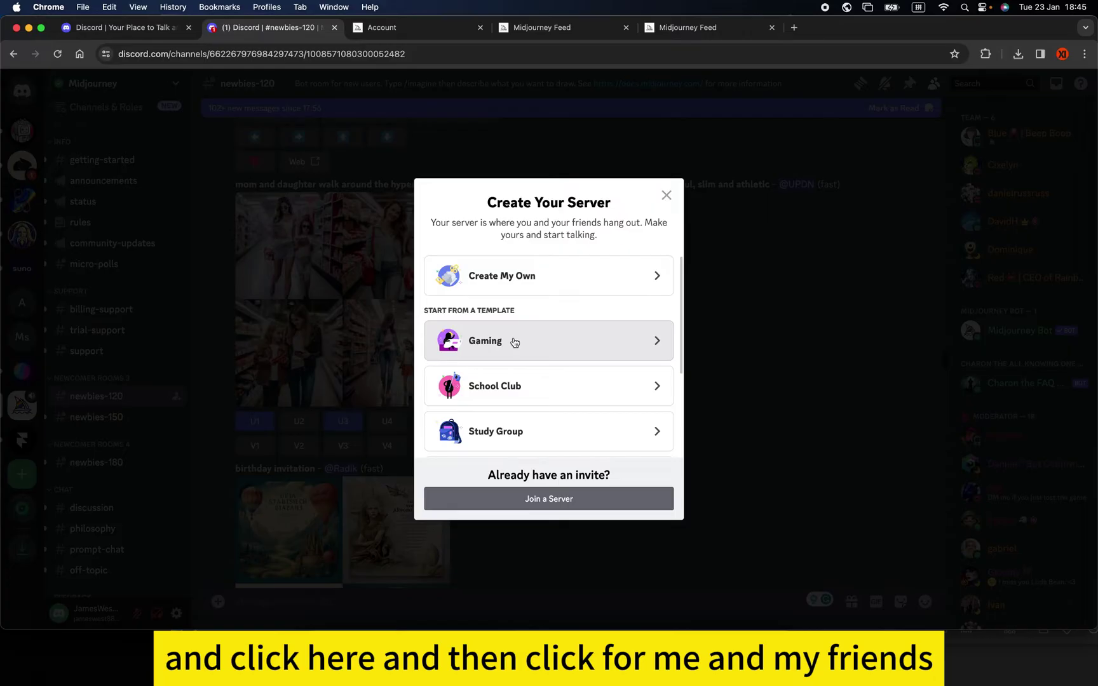
Create a custom server for me and my friends, named "Design time", without uploading an icon.
left_click(520, 283)
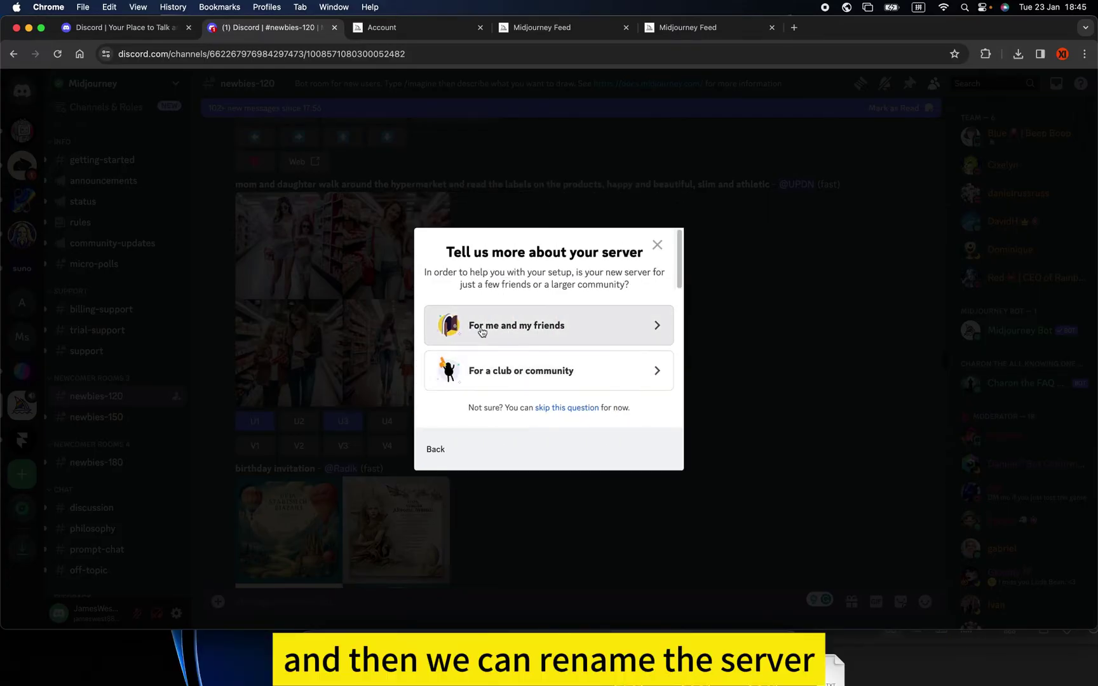
left_click(544, 335)
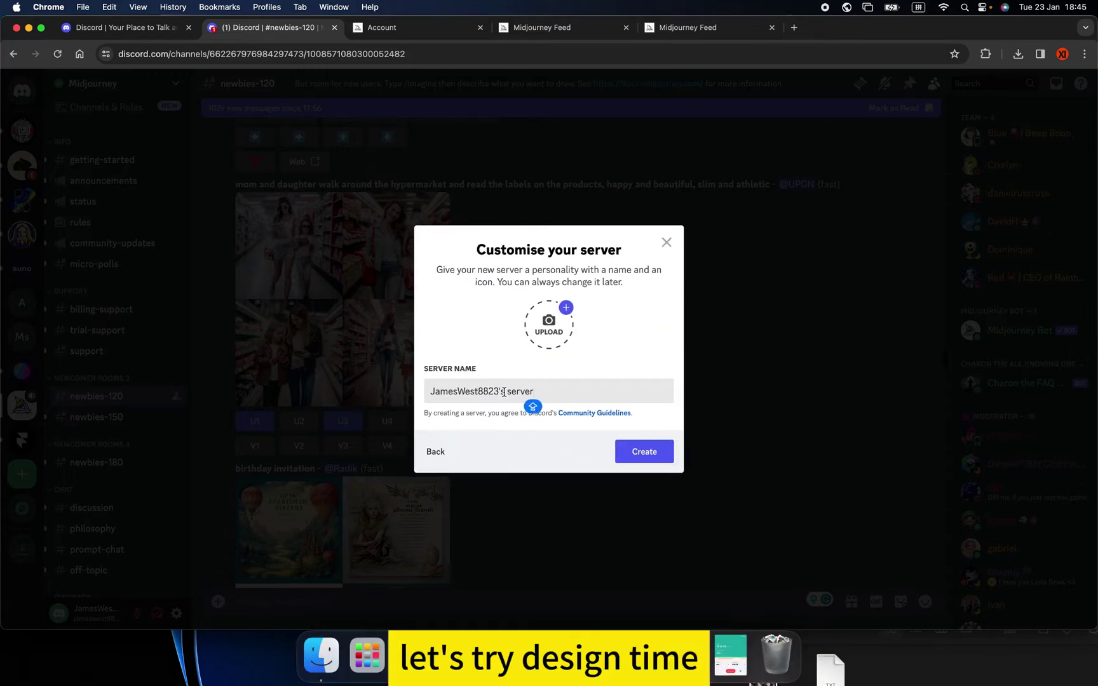
type("Desig")
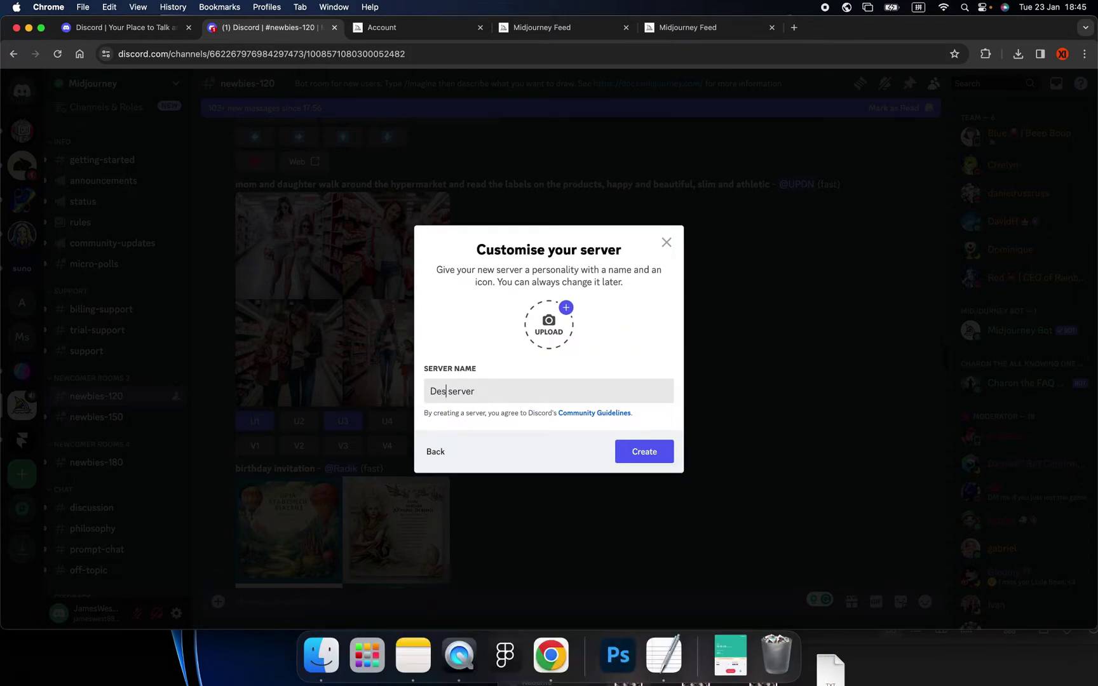
type("n te")
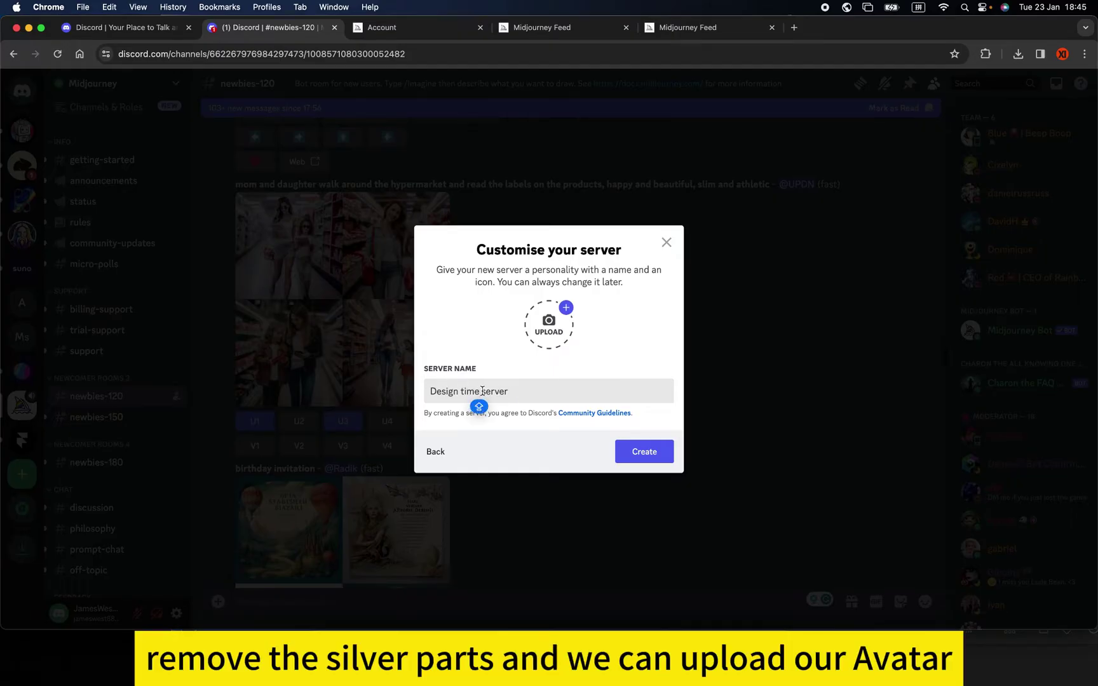
key("BackSpace")
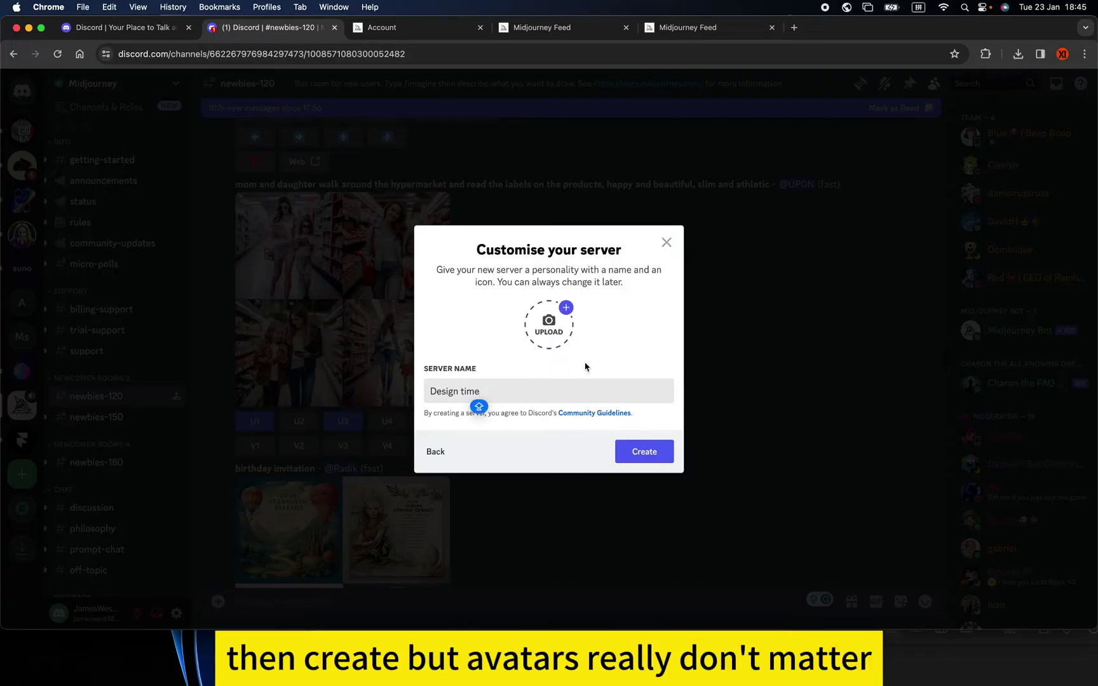
left_click(644, 463)
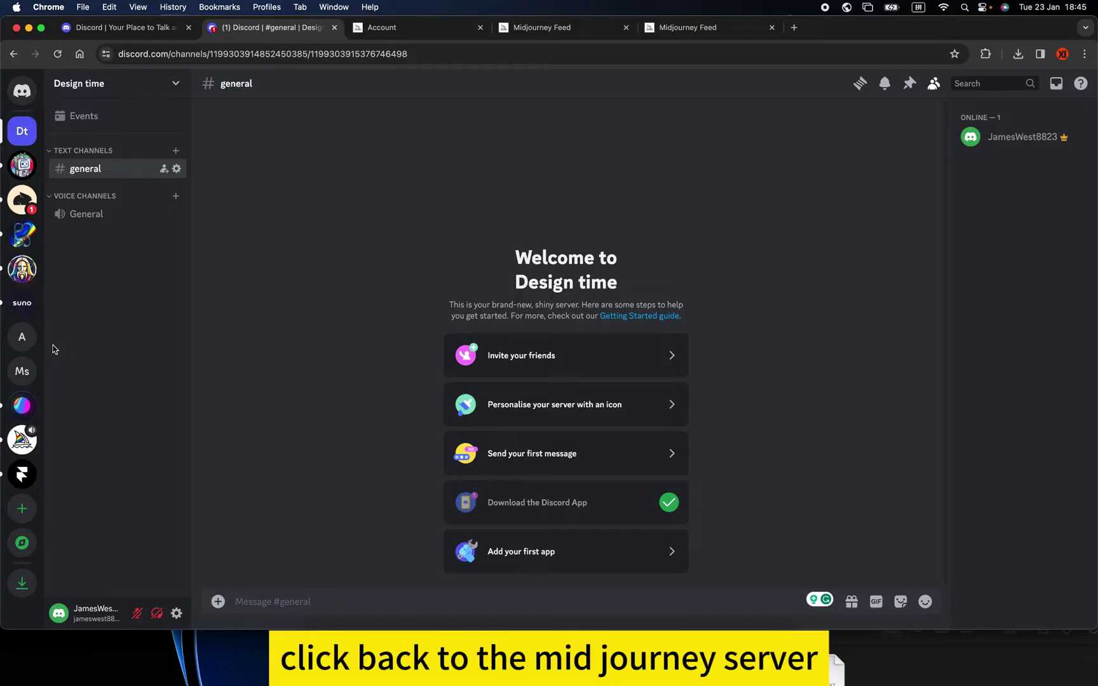
Add the Midjourney Bot from the Midjourney server to the Design time server and authorise it with all the requested permissions.
left_click(22, 448)
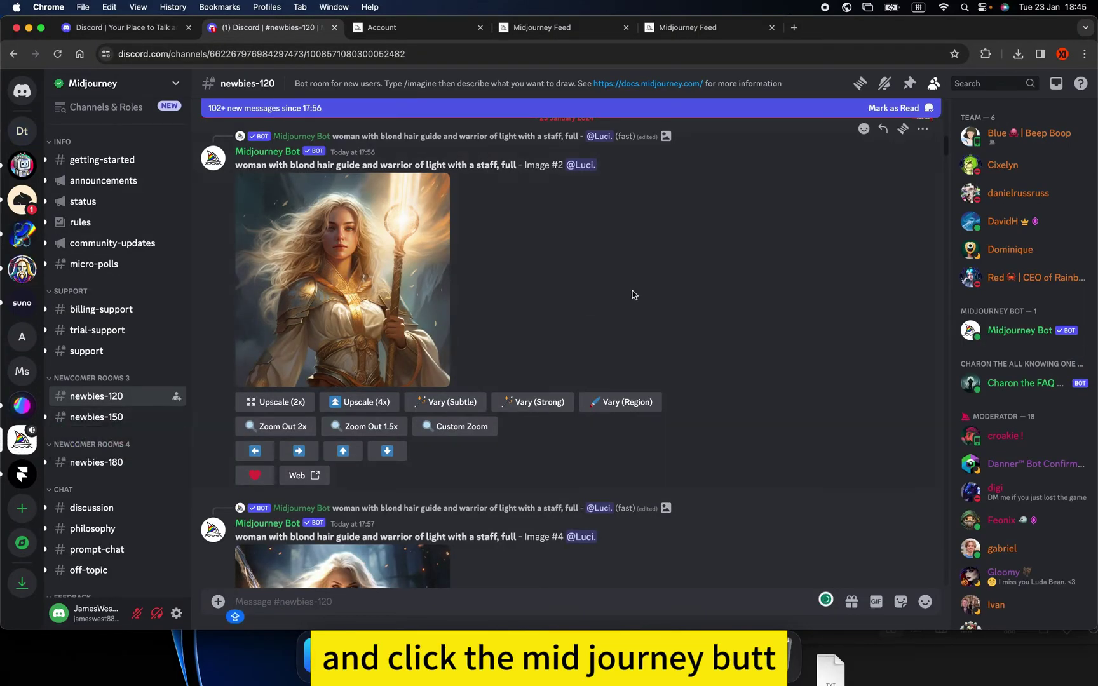
left_click(1015, 333)
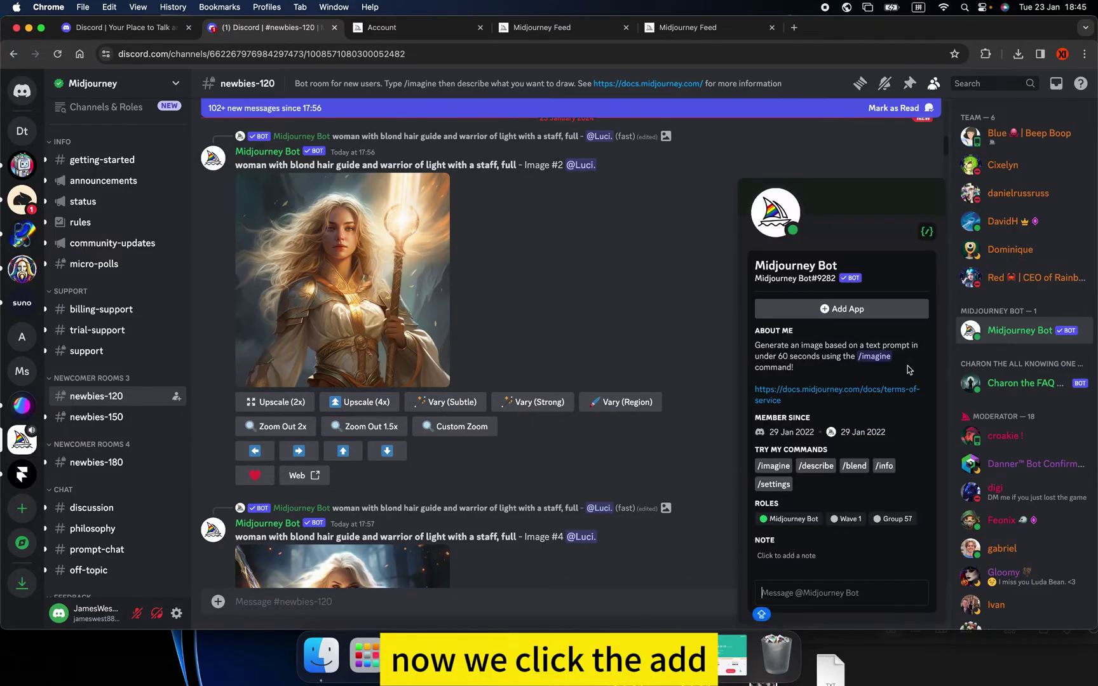
left_click(841, 309)
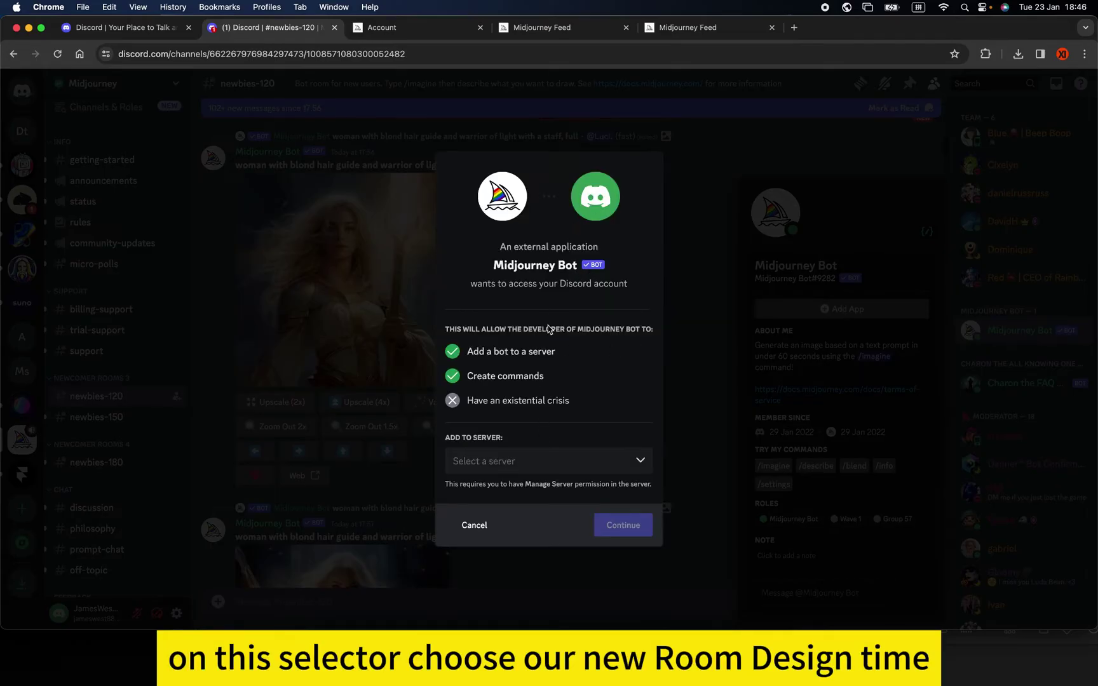
left_click(636, 463)
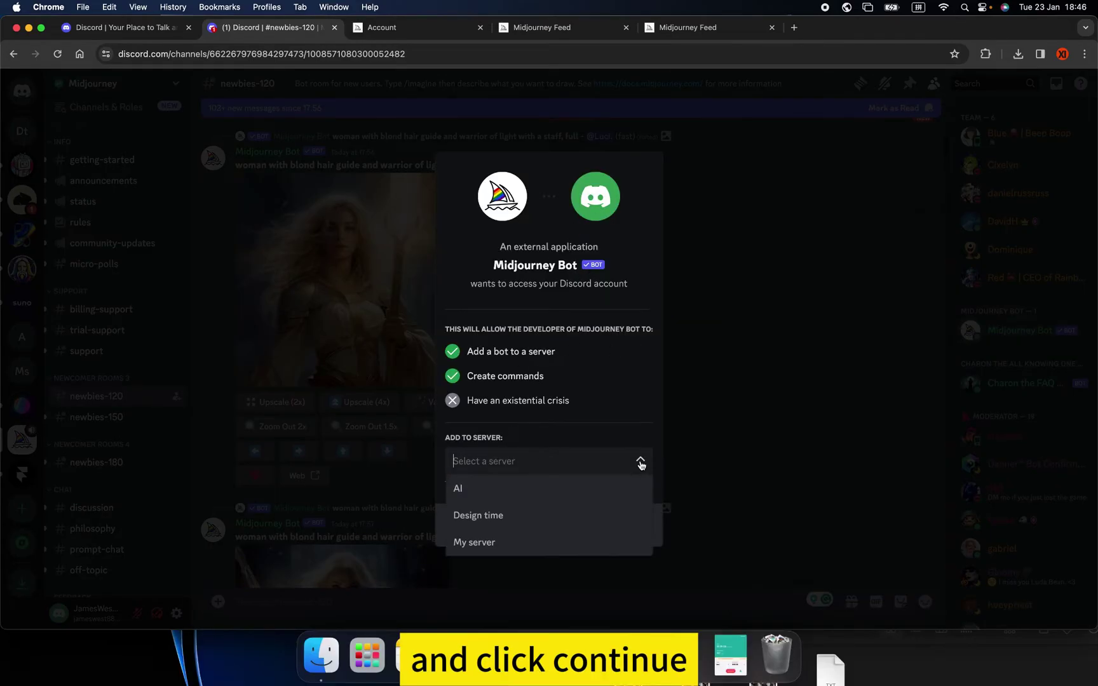
left_click(505, 516)
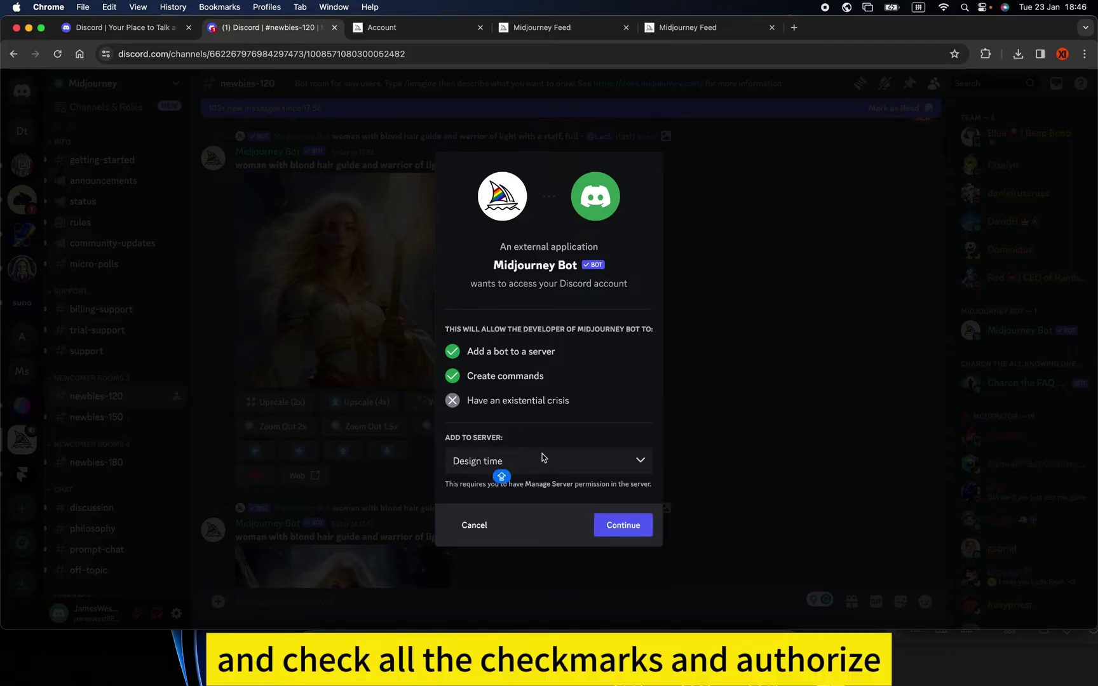
left_click(632, 527)
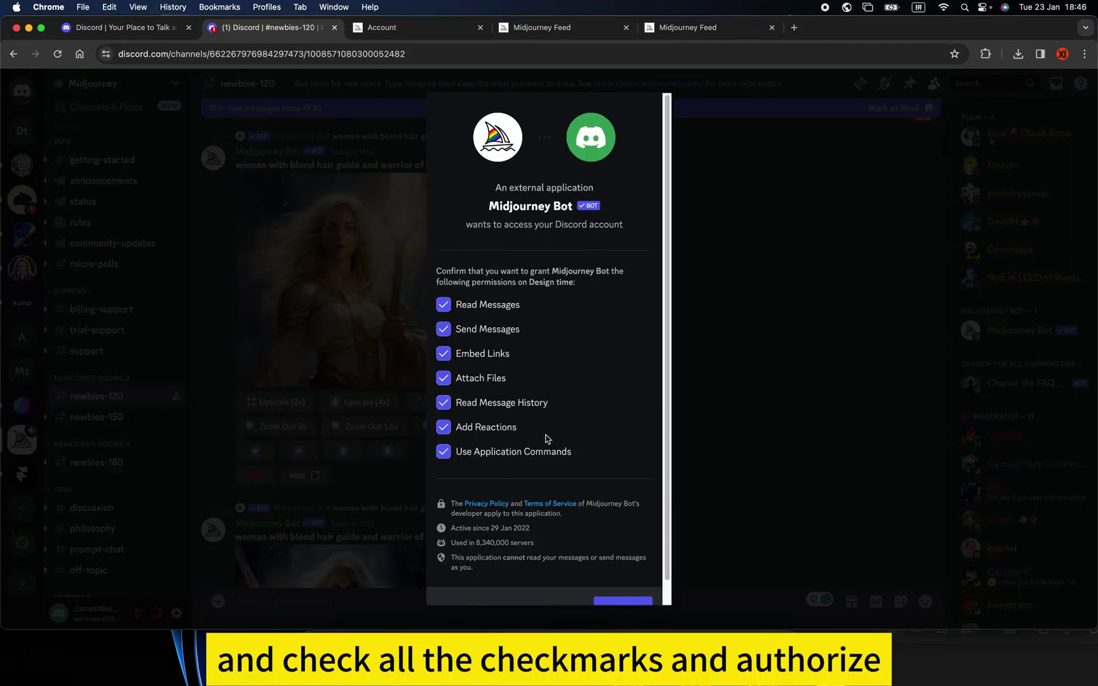
scroll(547, 445, "down", 2)
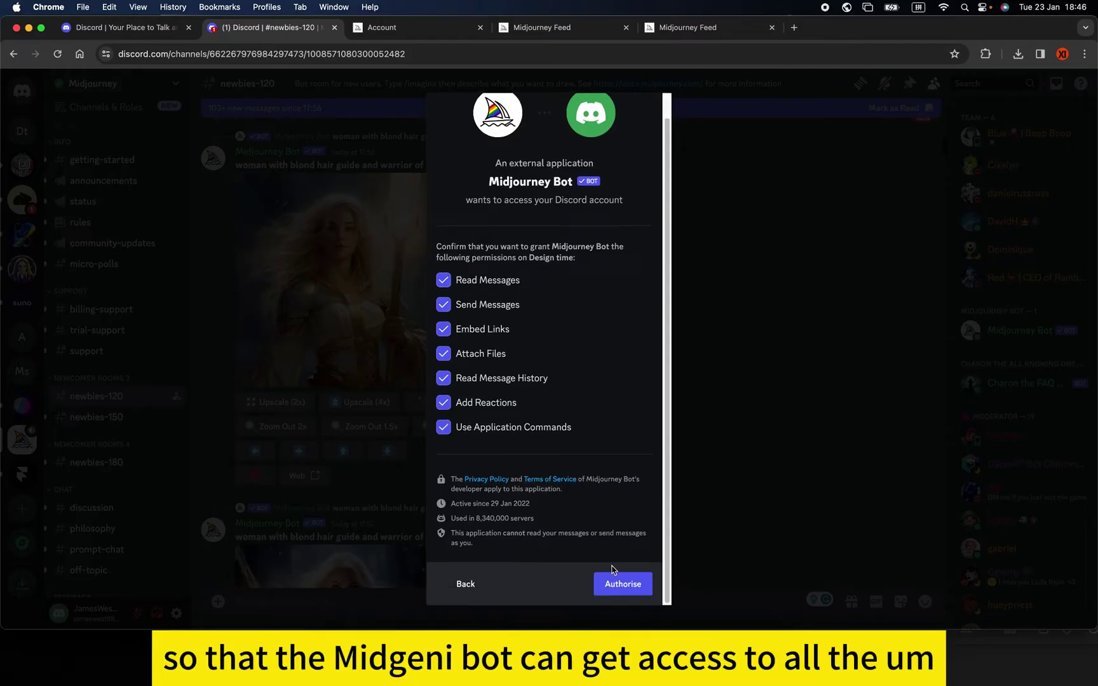
left_click(637, 591)
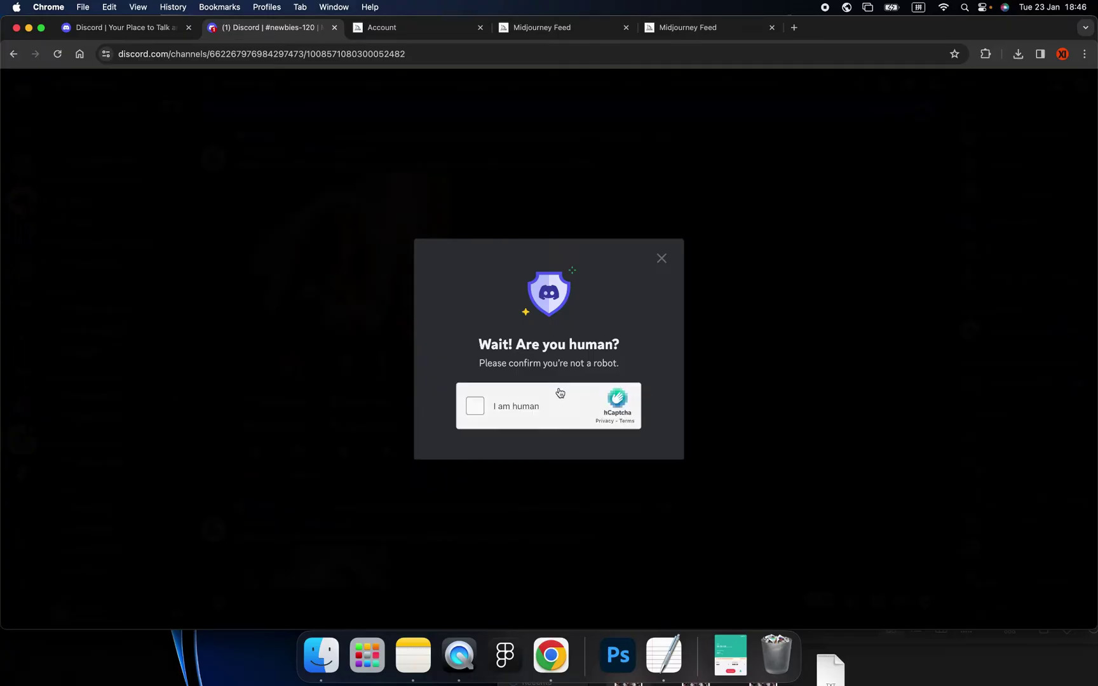
Complete the human verification by selecting the furniture images, and go to the Design time server.
left_click(475, 410)
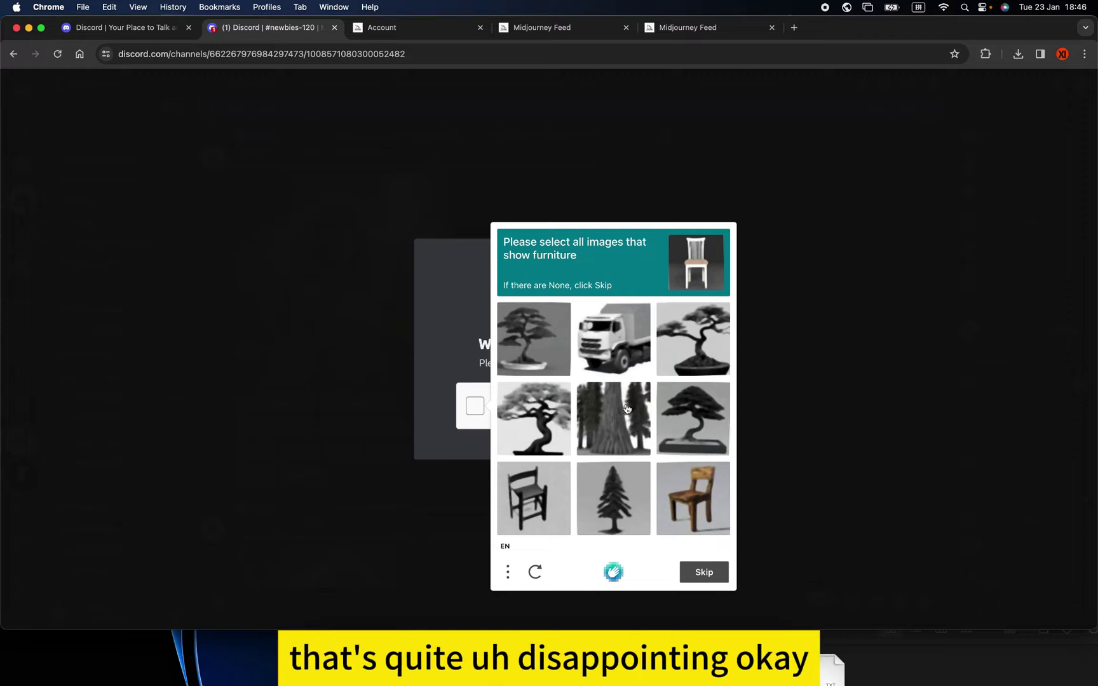
left_click(614, 349)
left_click(527, 517)
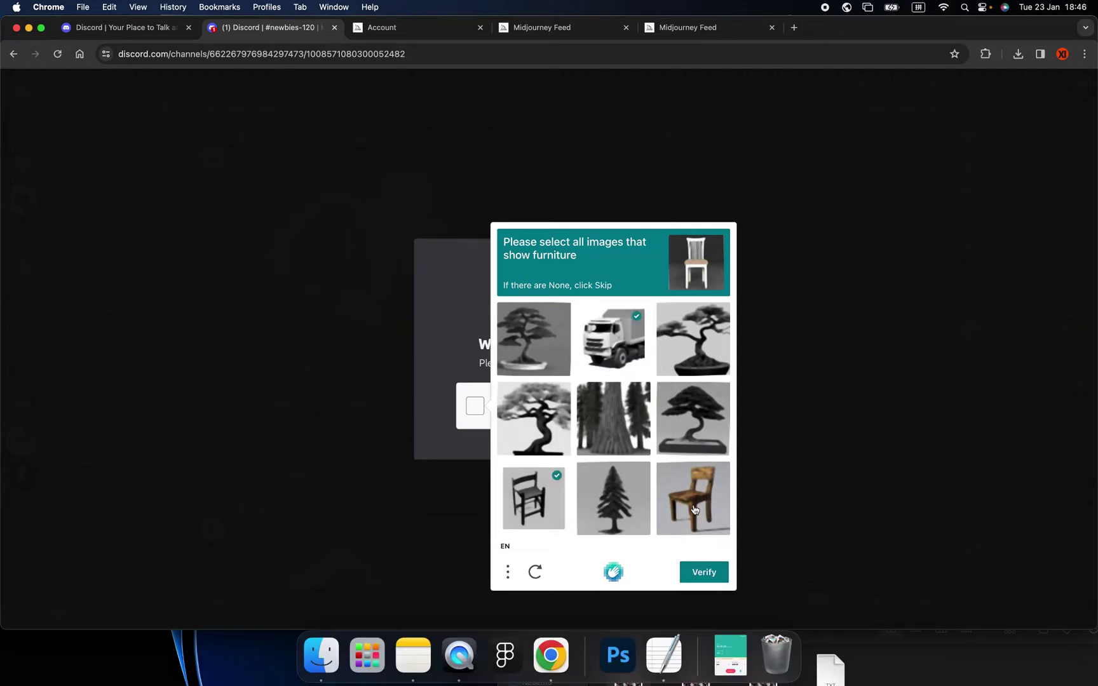
left_click(695, 510)
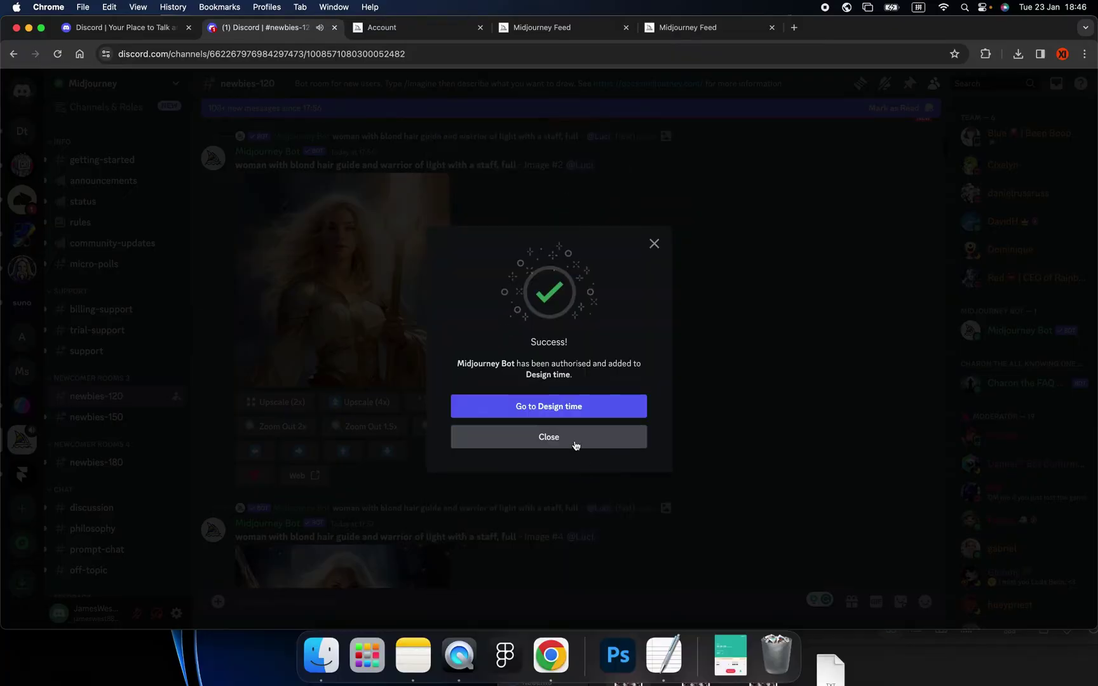
left_click(577, 419)
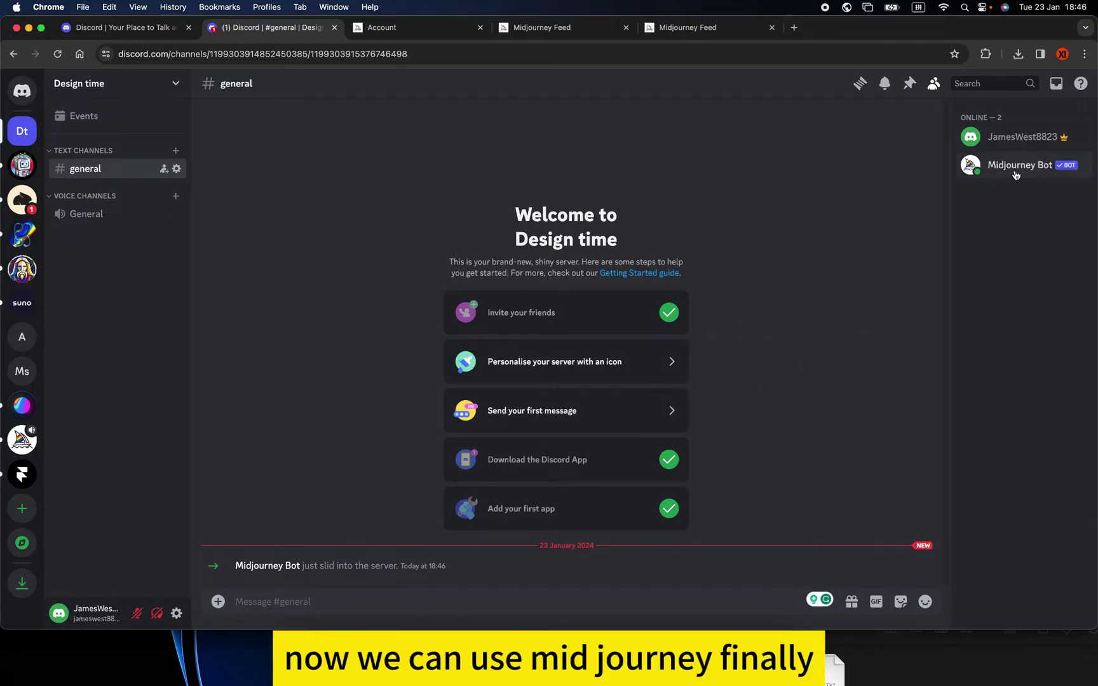
Generate images in the general channel using the /imagine command with the prompt "A asian man ,35 years old, with glasses".
left_click(402, 602)
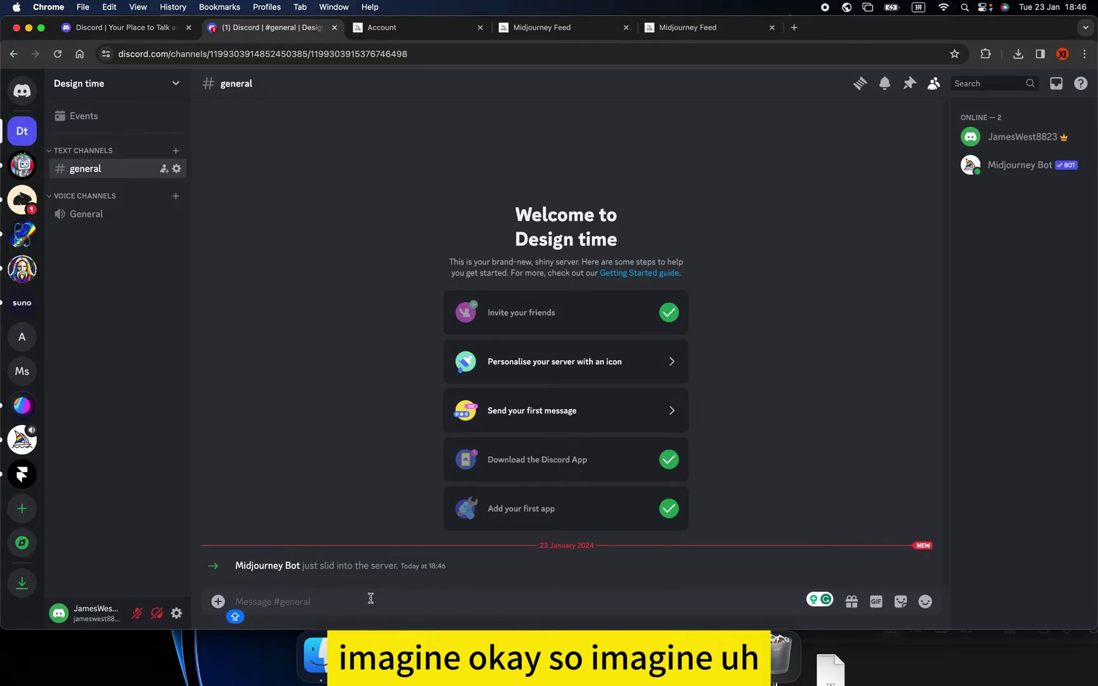
type("/")
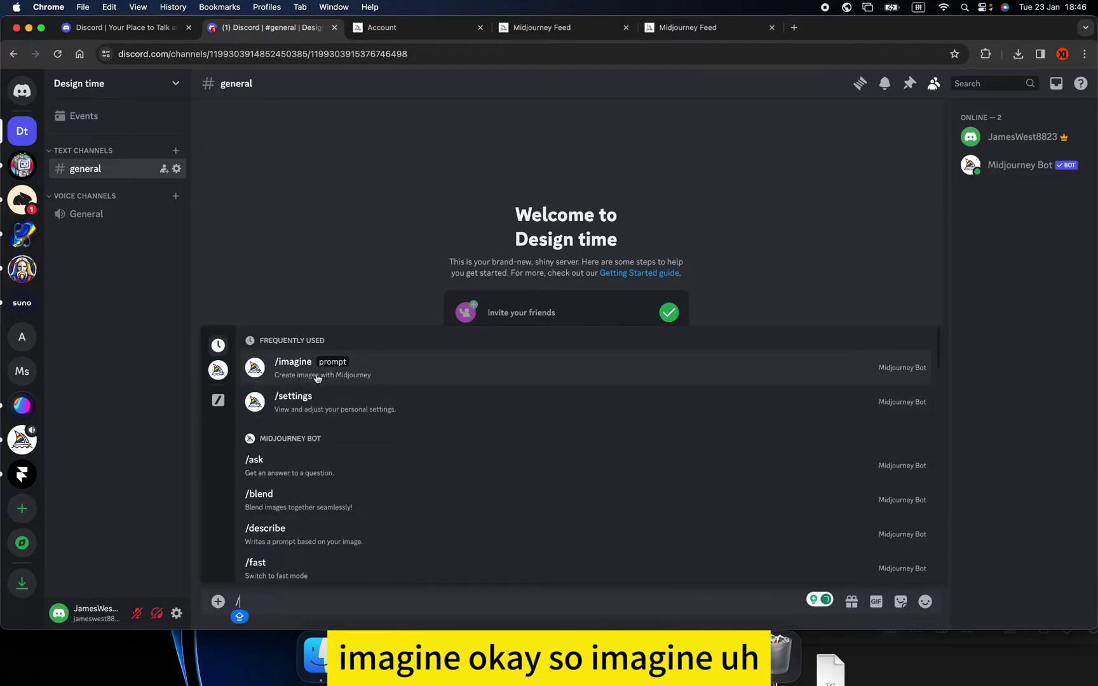
left_click(368, 379)
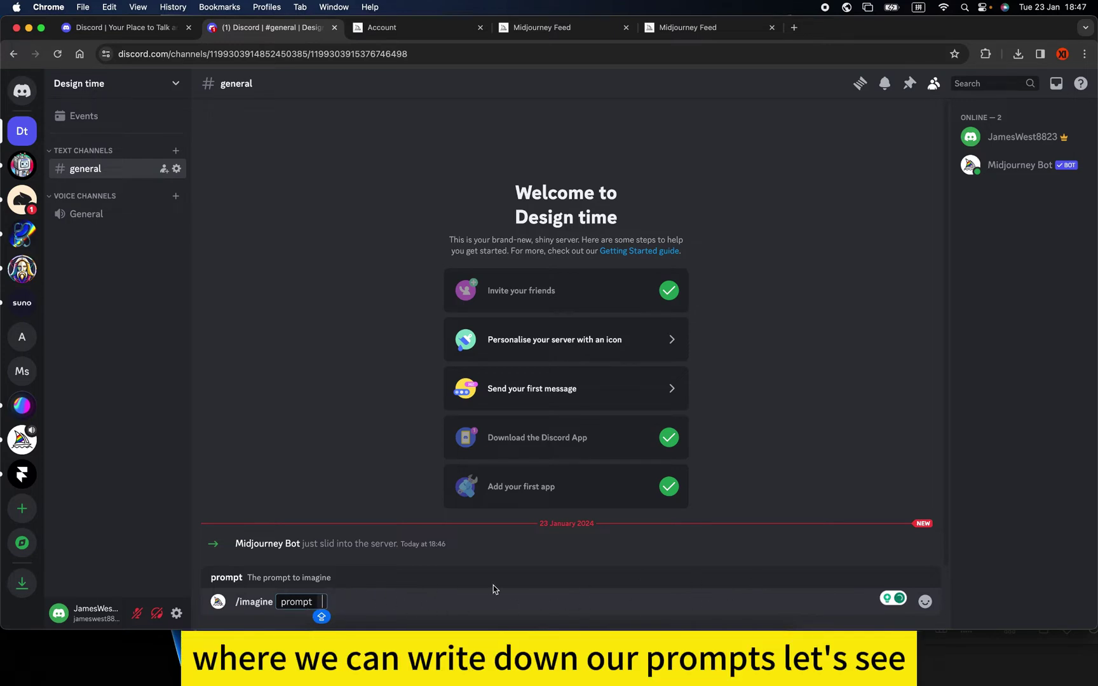
type("A a")
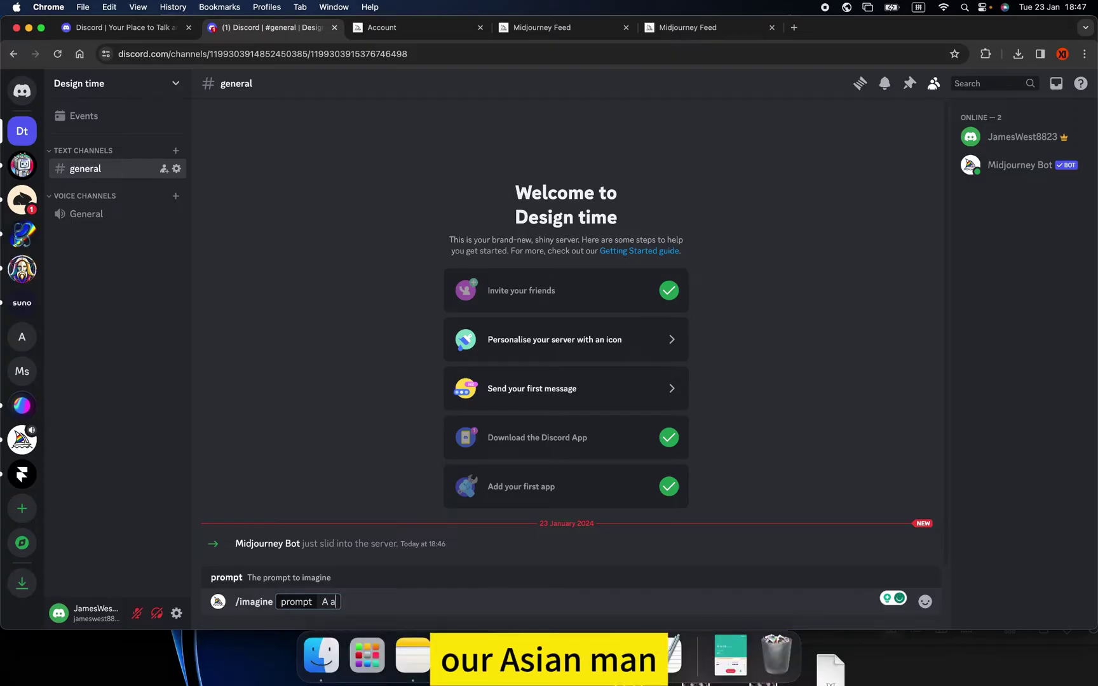
type("sian man")
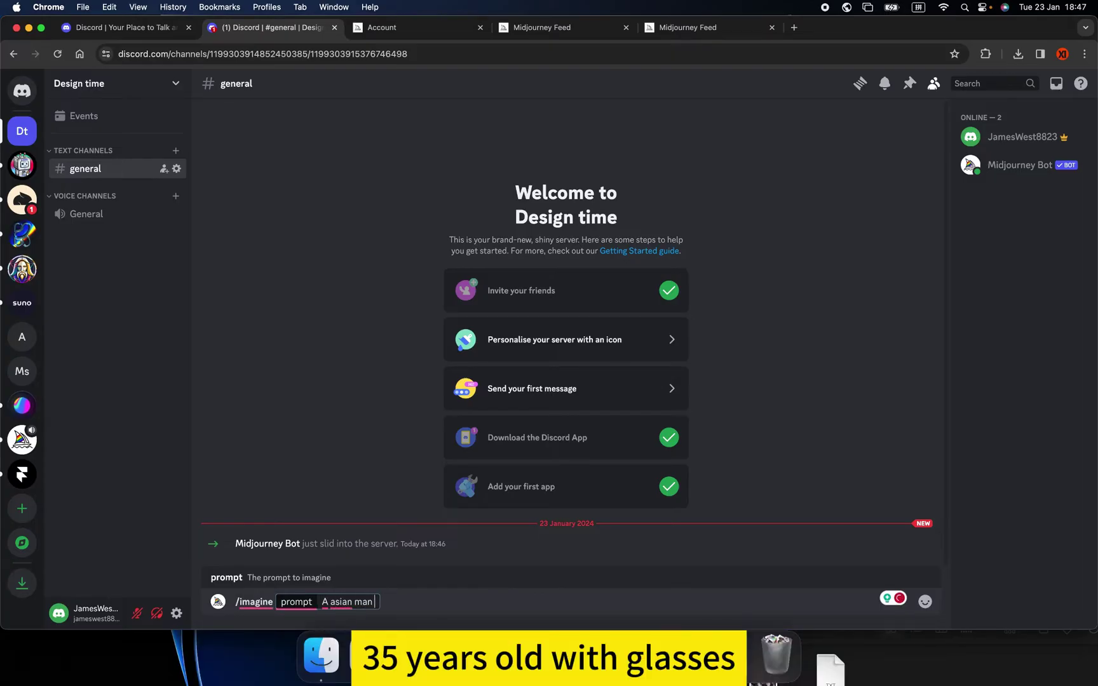
type(",35 ye")
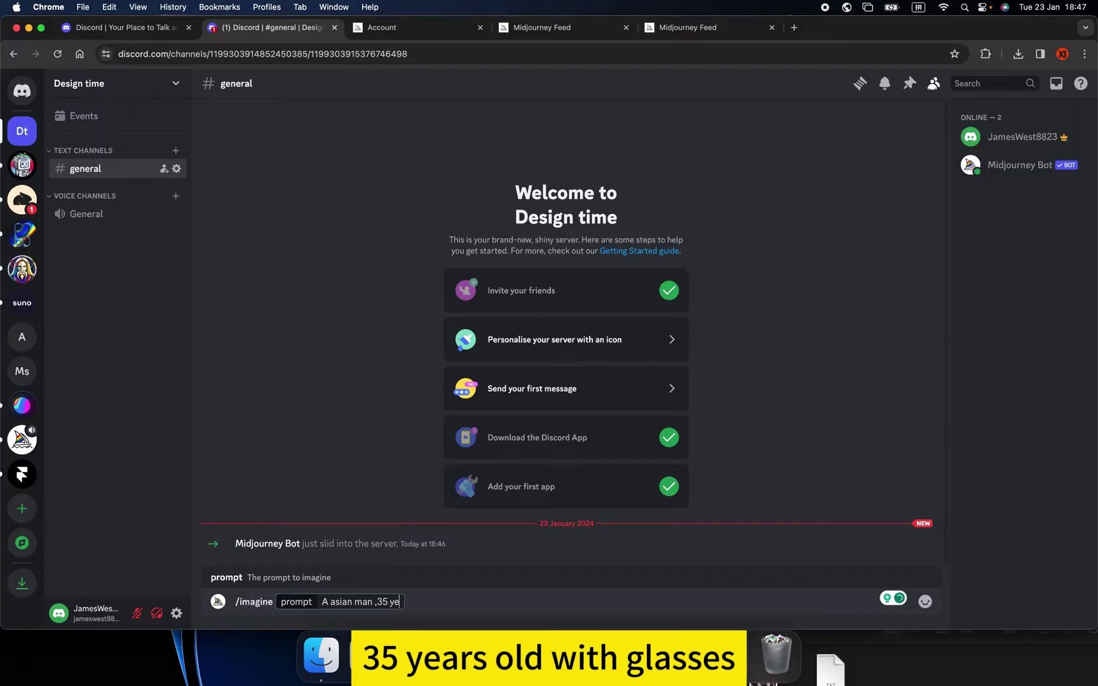
type("ars old,")
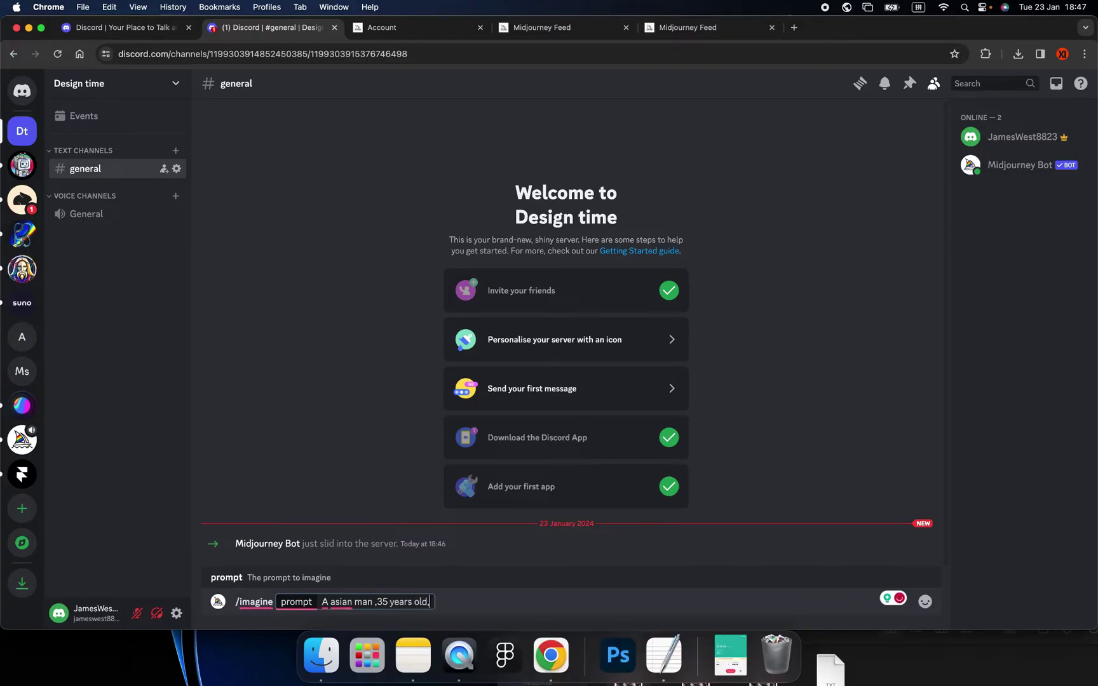
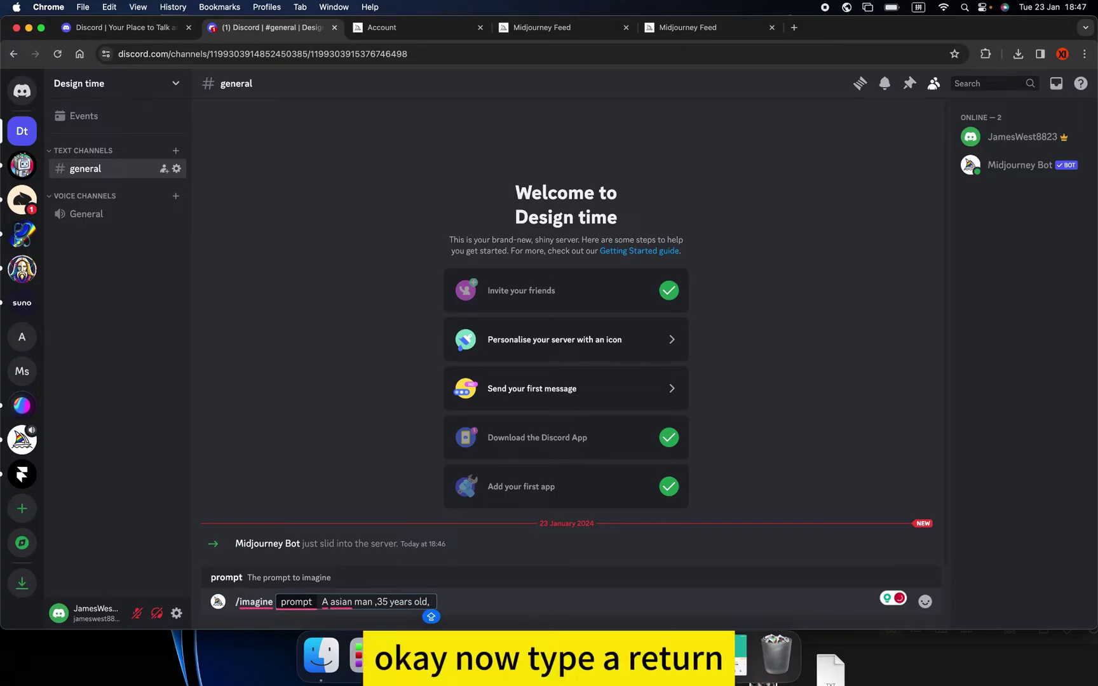
type("ses")
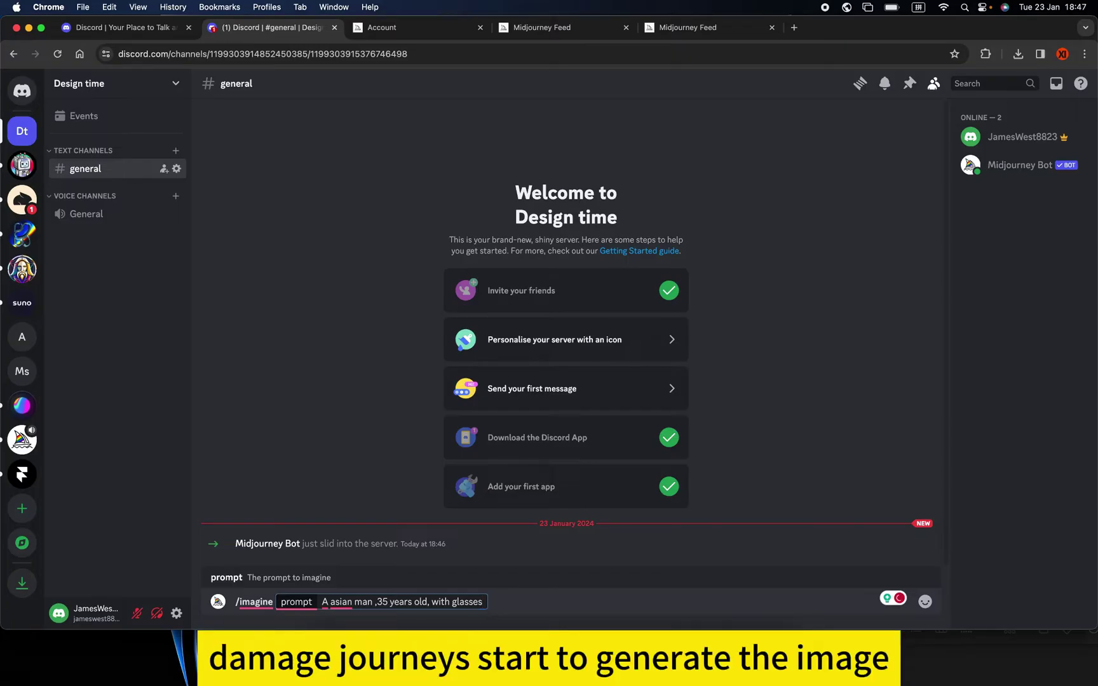
key("Return")
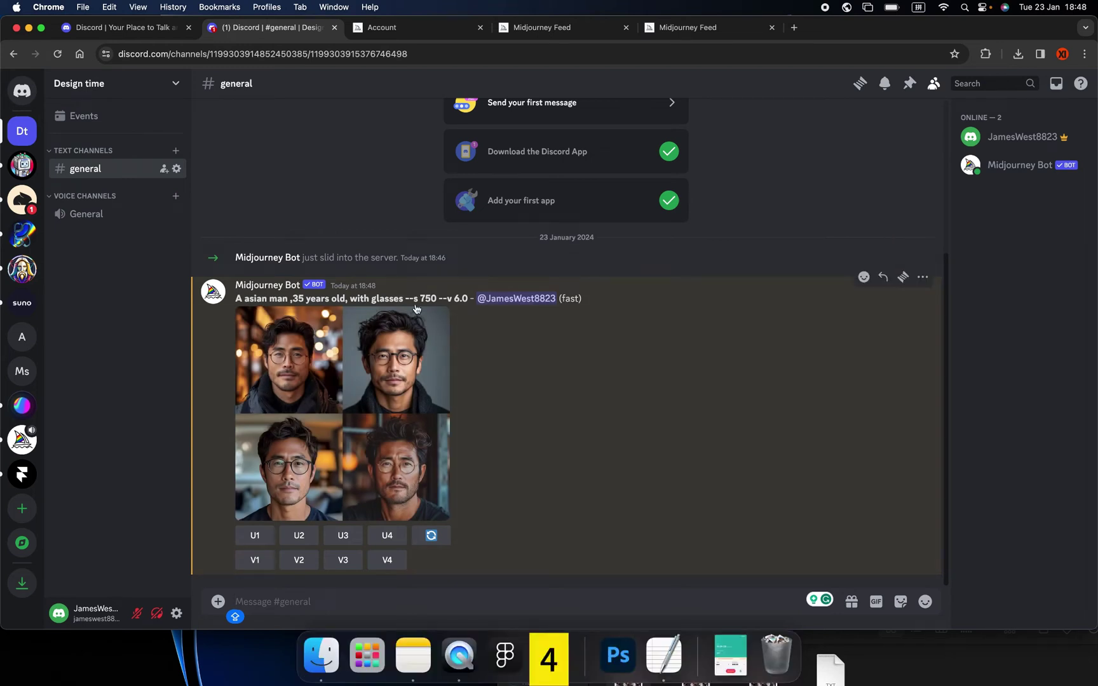
Open the generated four-portrait image in the browser and examine the facial details of the portraits at full size.
left_click(350, 404)
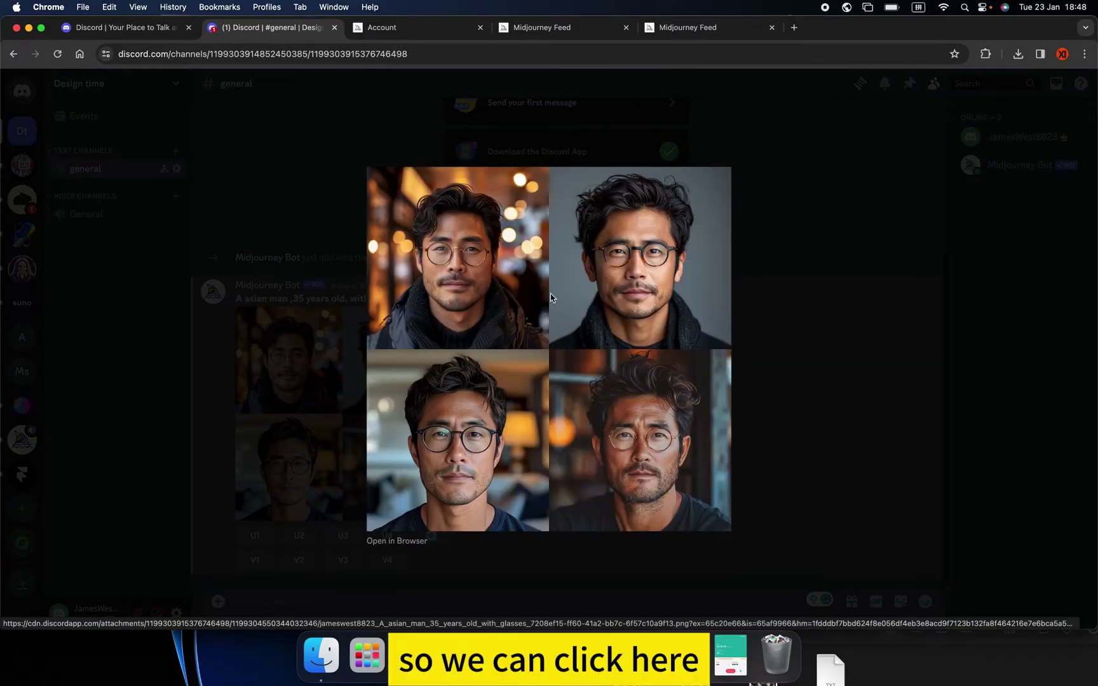
left_click(416, 541)
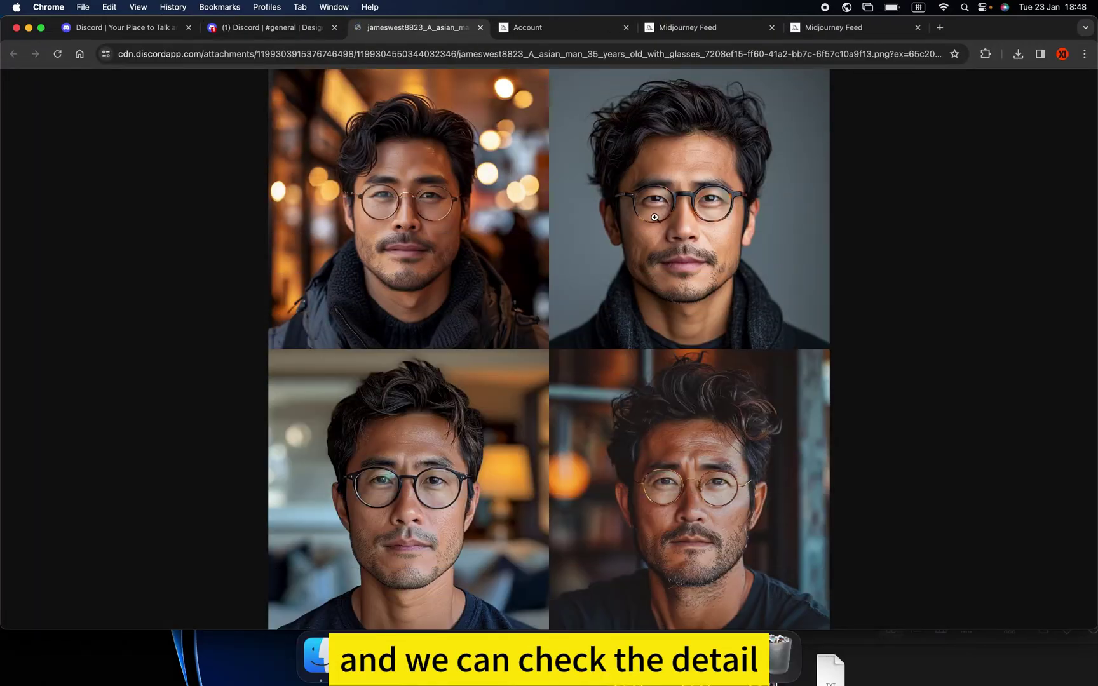
left_click(695, 233)
scroll(731, 306, "up", 2)
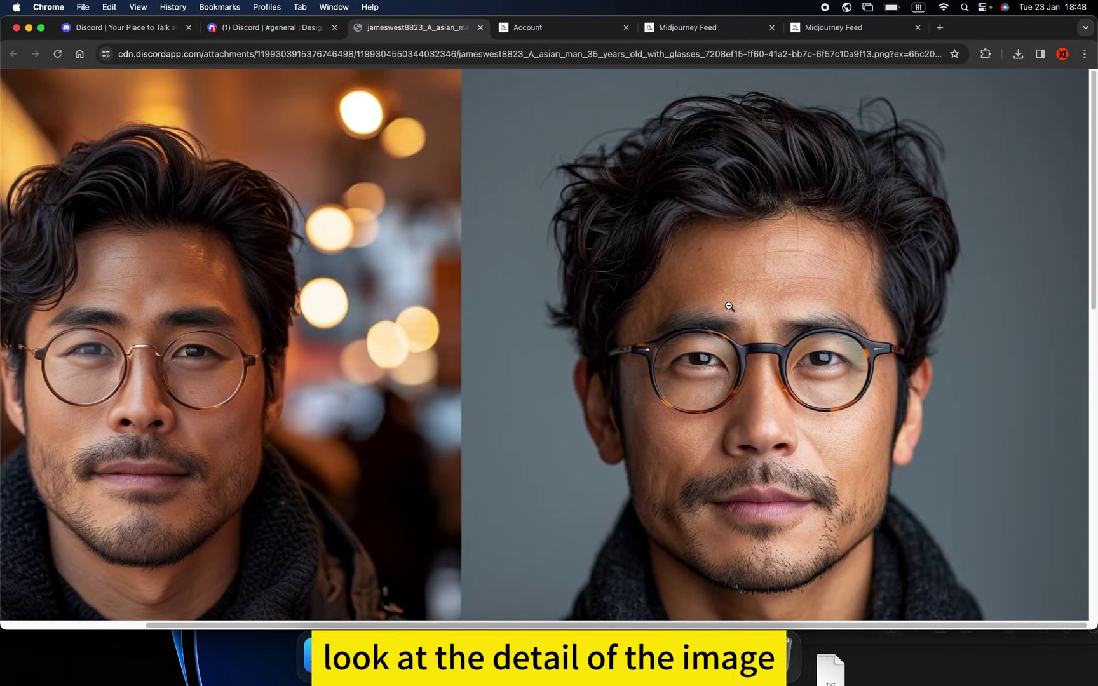
scroll(701, 311, "down", 10)
scroll(712, 321, "down", 4)
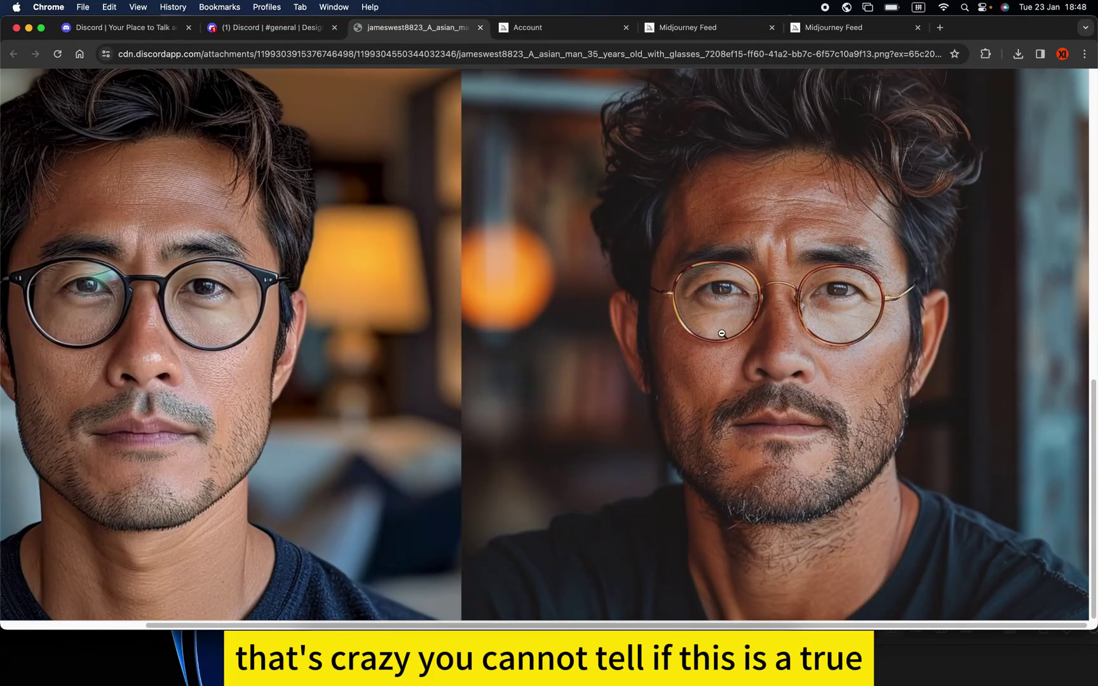
scroll(635, 333, "up", 12)
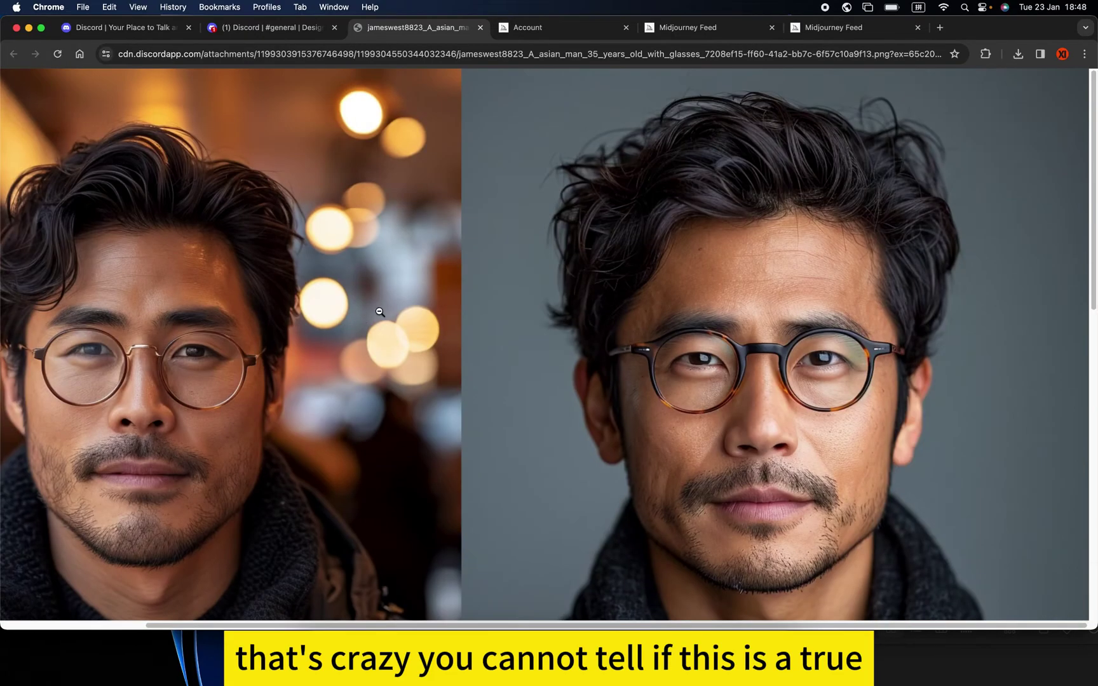
left_click(377, 308)
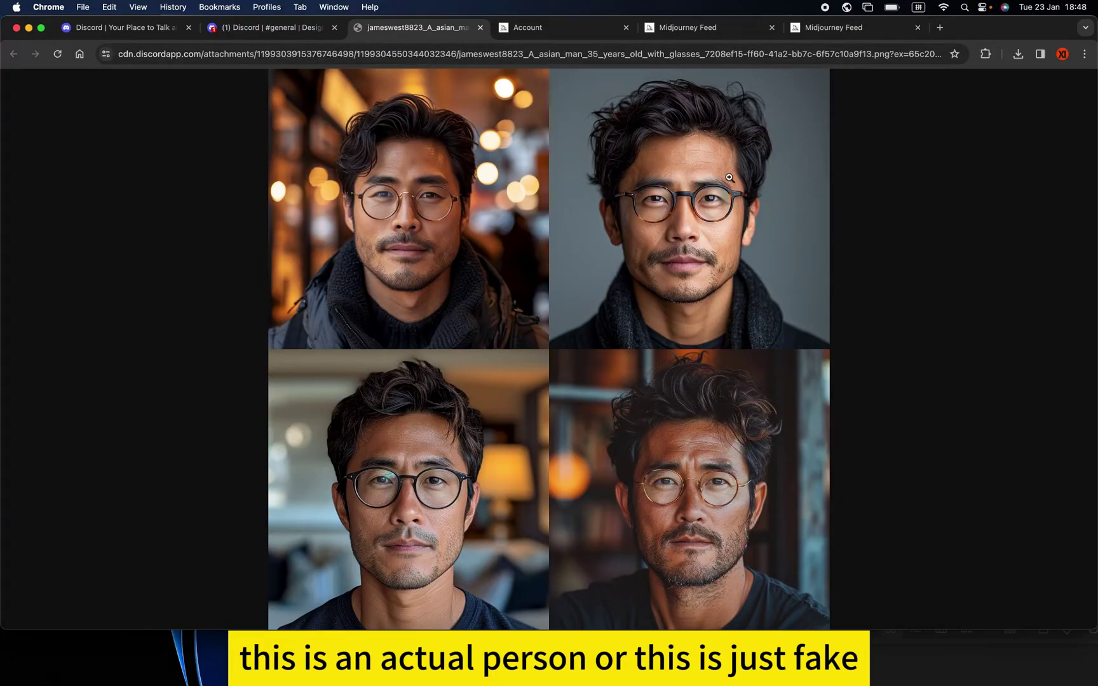
left_click(706, 202)
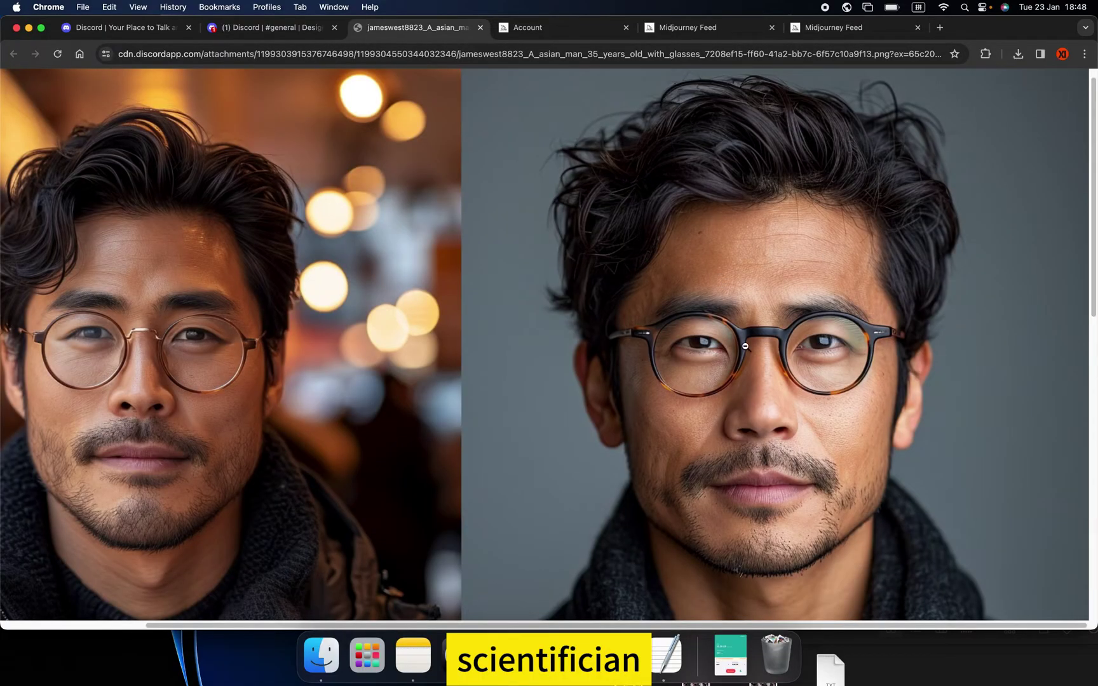
Return to the Design time server's general channel and produce the single-image version of the second portrait with U2.
left_click(273, 28)
left_click(809, 400)
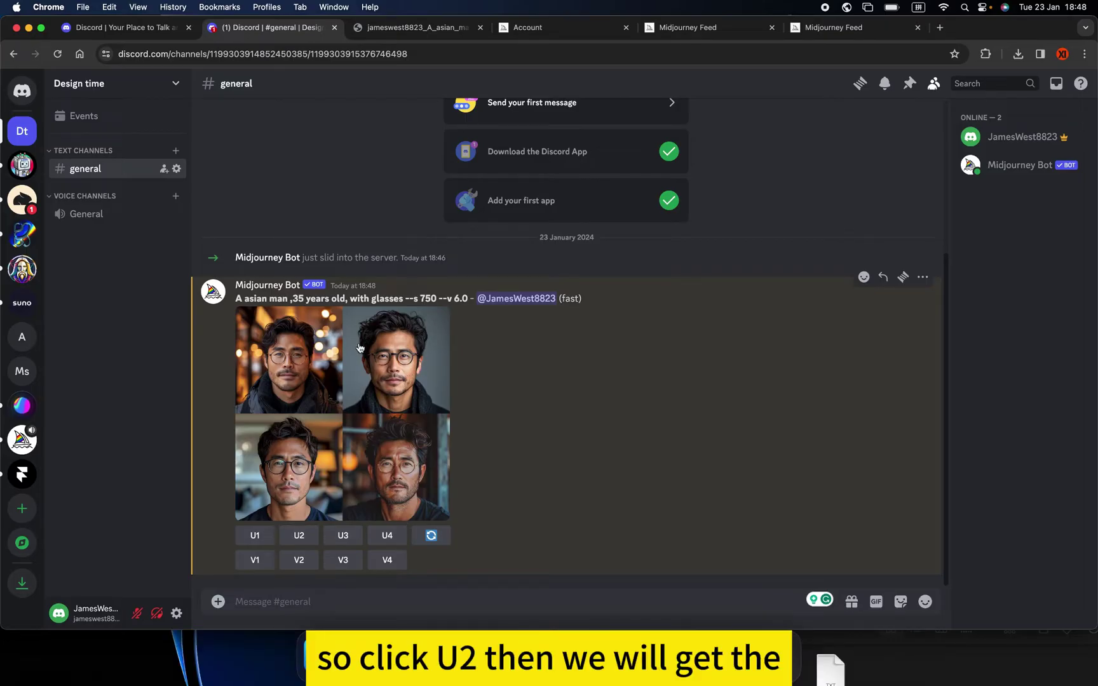
left_click(297, 534)
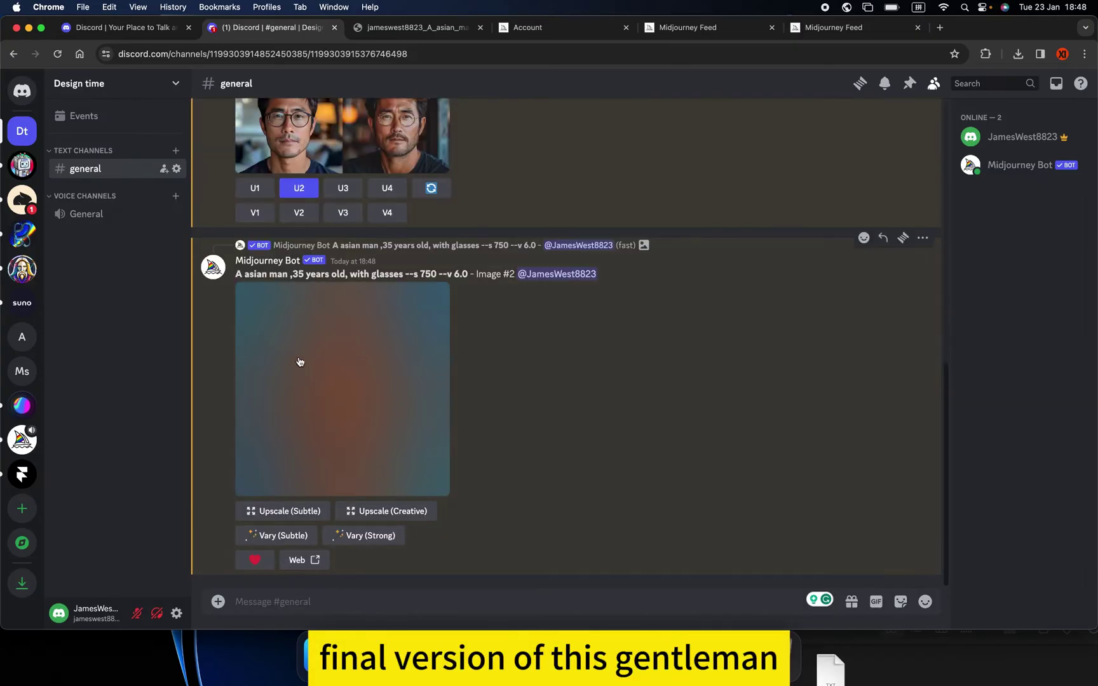
scroll(328, 341, "up", 4)
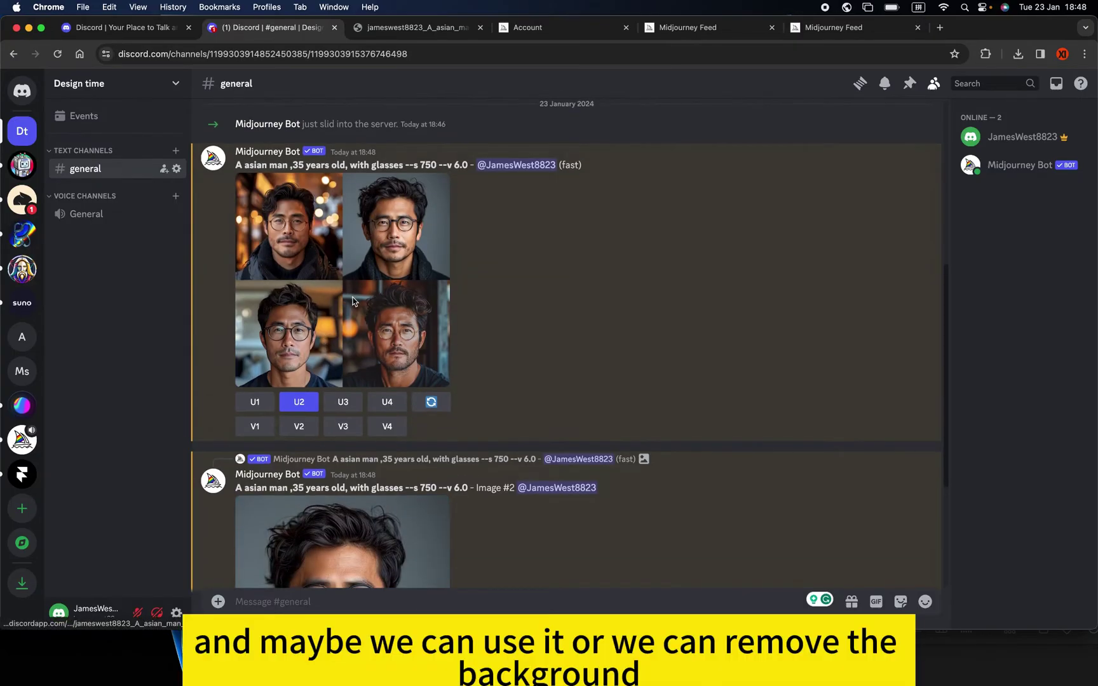
scroll(400, 254, "up", 1)
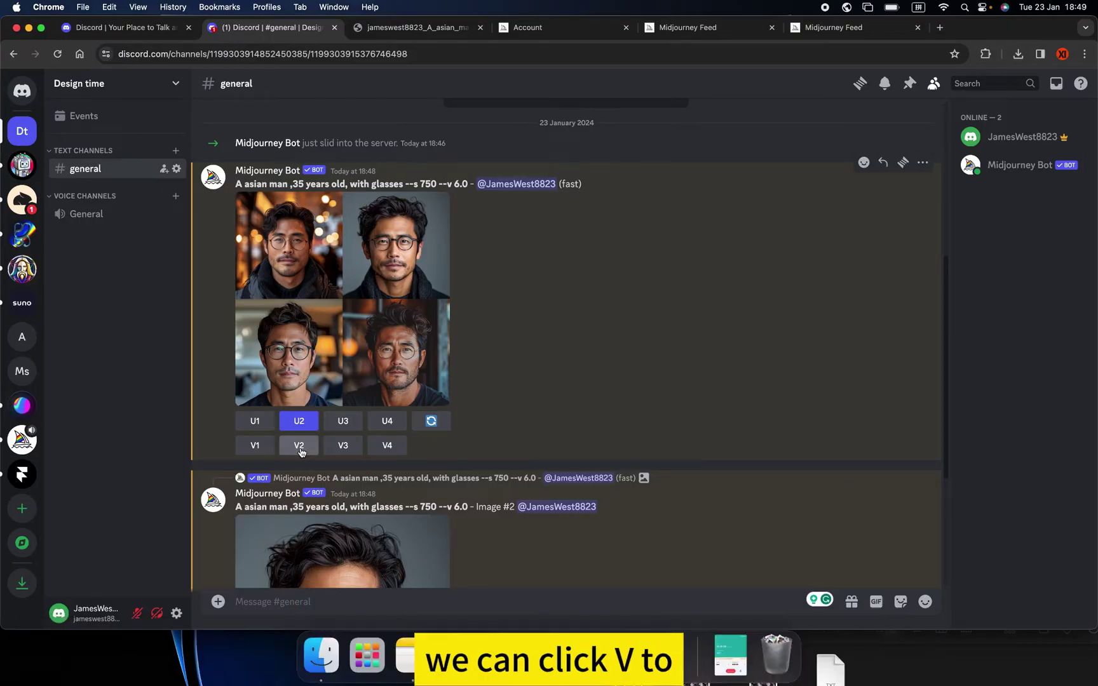
scroll(497, 319, "down", 5)
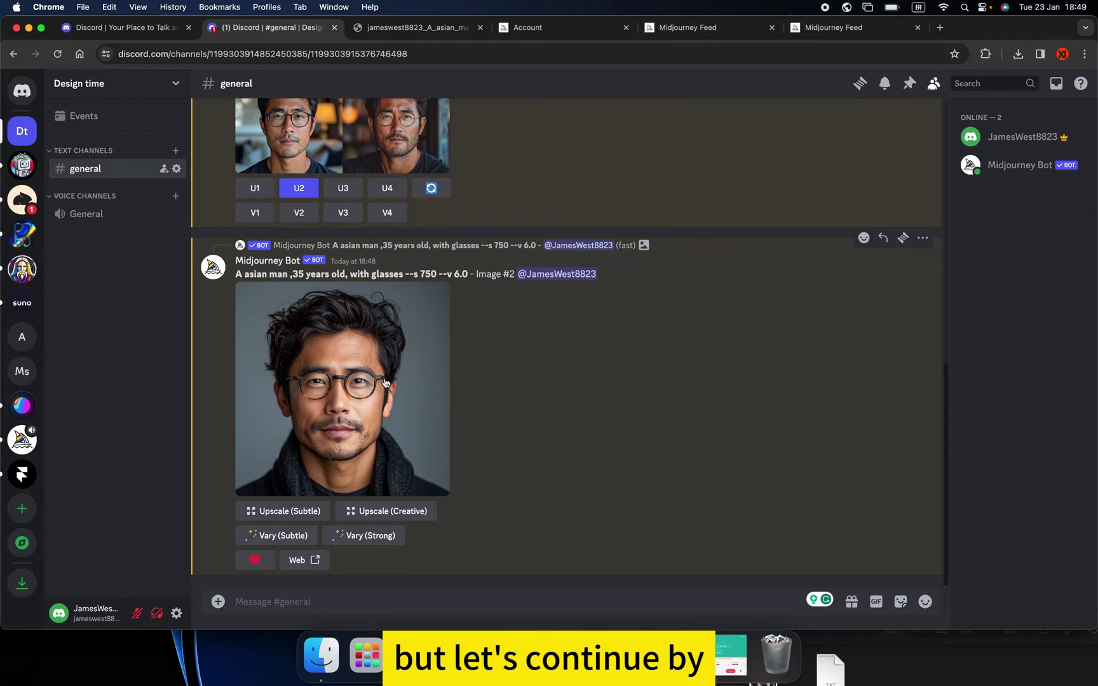
scroll(390, 349, "up", 2)
scroll(339, 361, "down", 2)
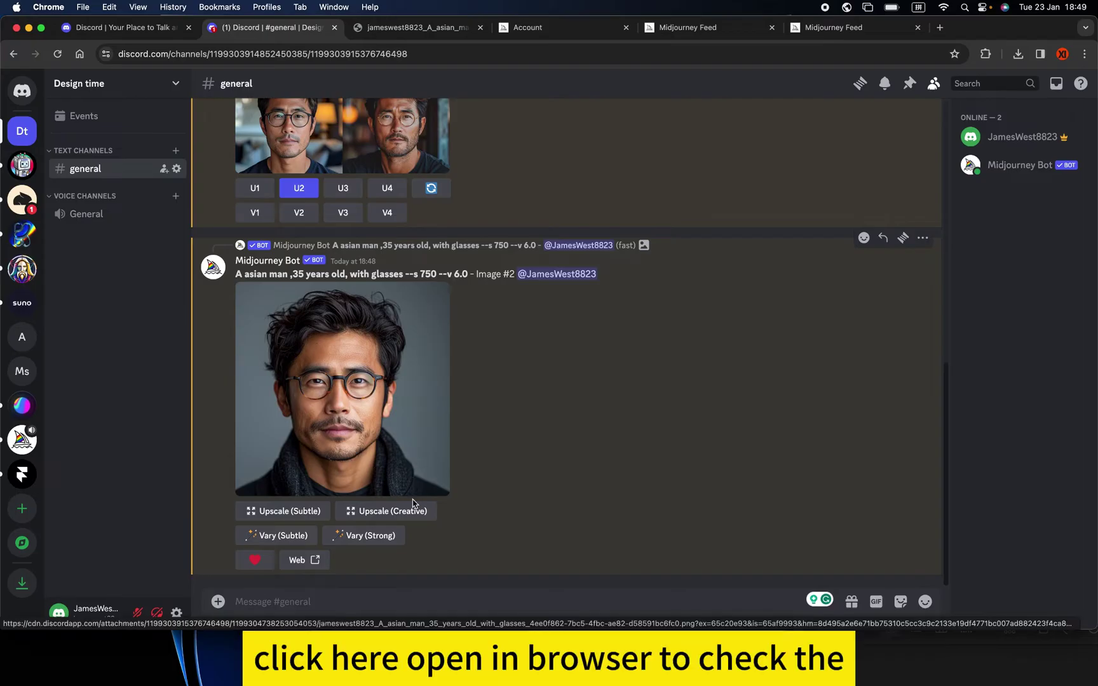
Open the single U2 portrait in the browser and examine its image quality at full size.
left_click(378, 431)
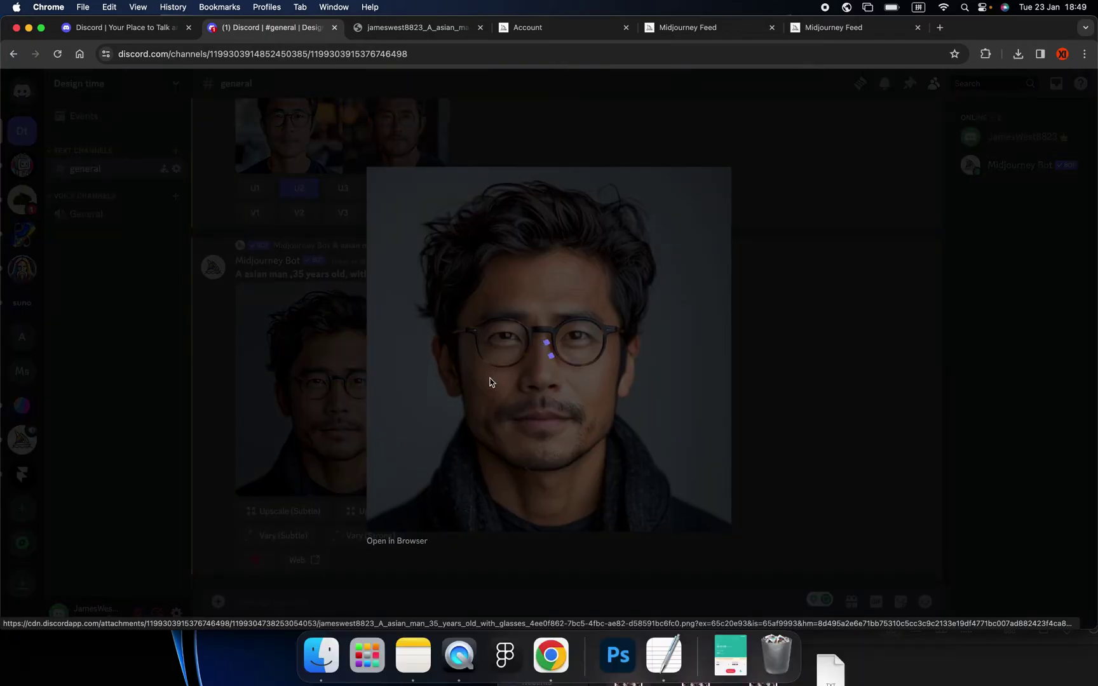
left_click(414, 542)
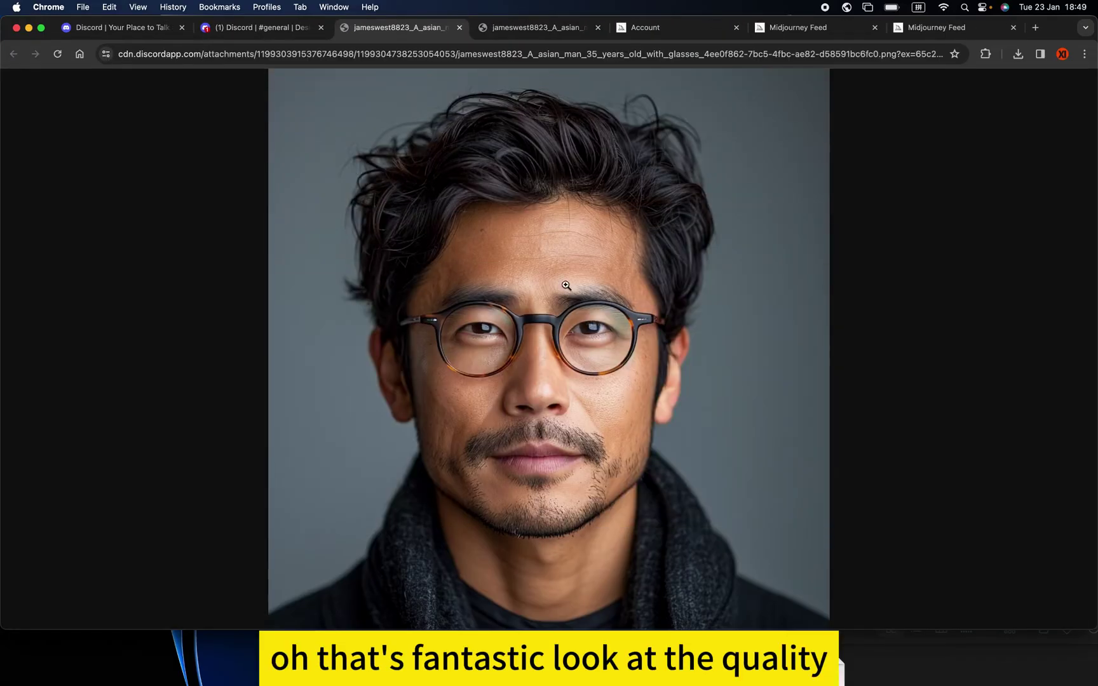
left_click(566, 286)
scroll(566, 305, "down", 2)
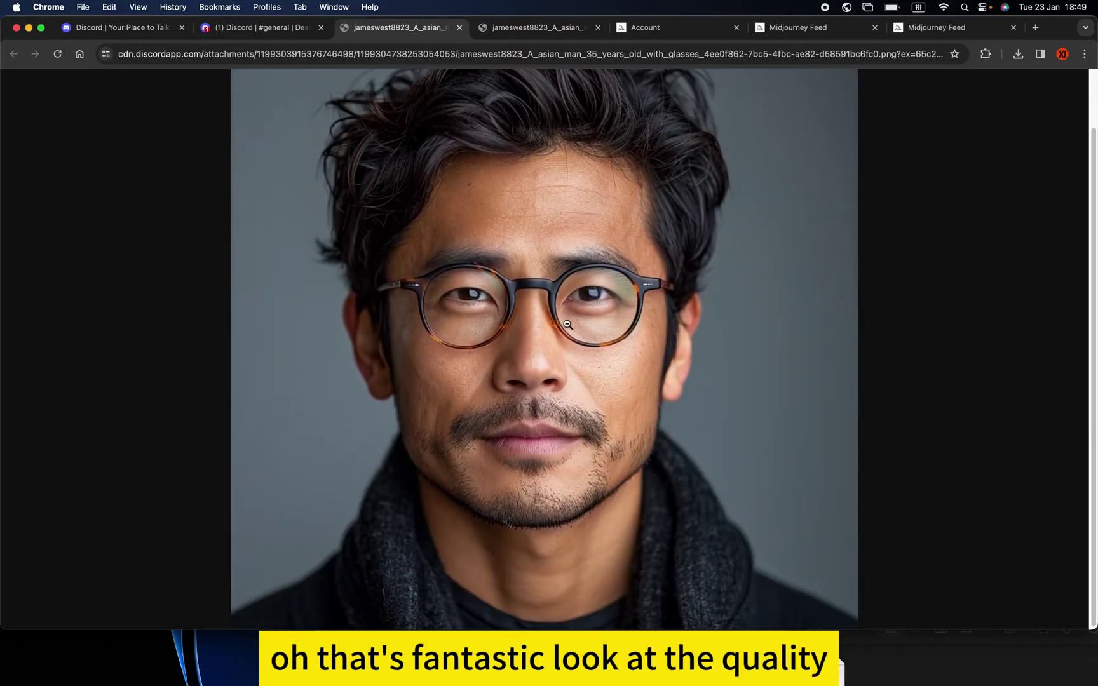
scroll(567, 326, "up", 1)
scroll(567, 327, "up", 1)
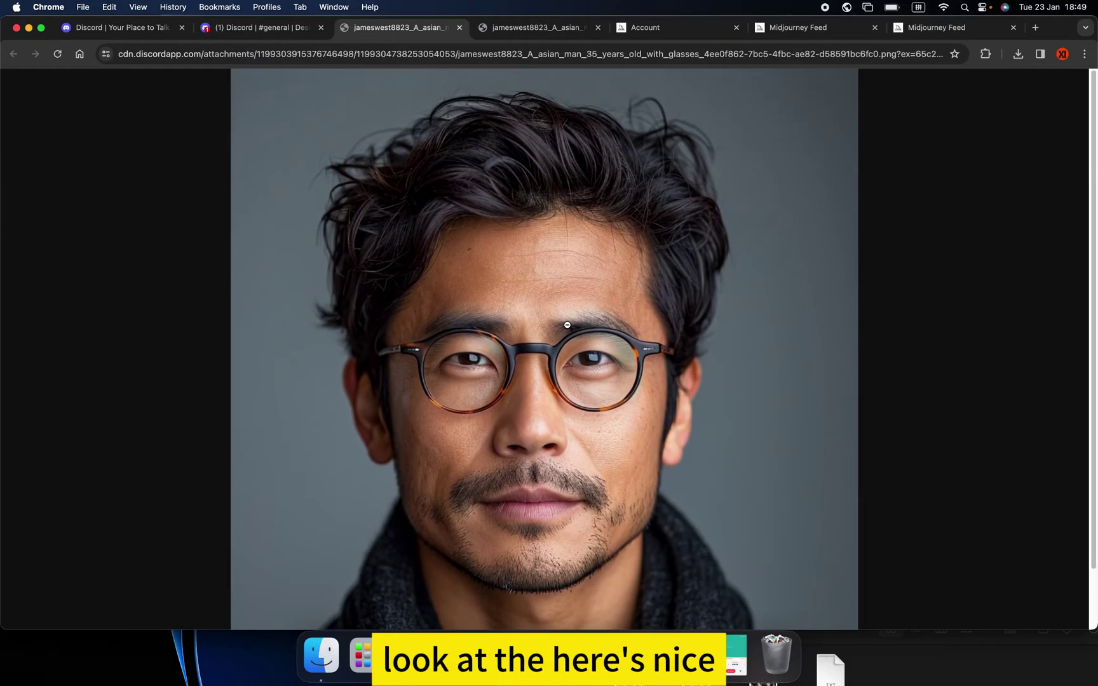
scroll(567, 327, "down", 2)
scroll(567, 325, "up", 1)
Return to the general channel, close the image preview and apply Upscale (Subtle) to the single portrait.
left_click(263, 31)
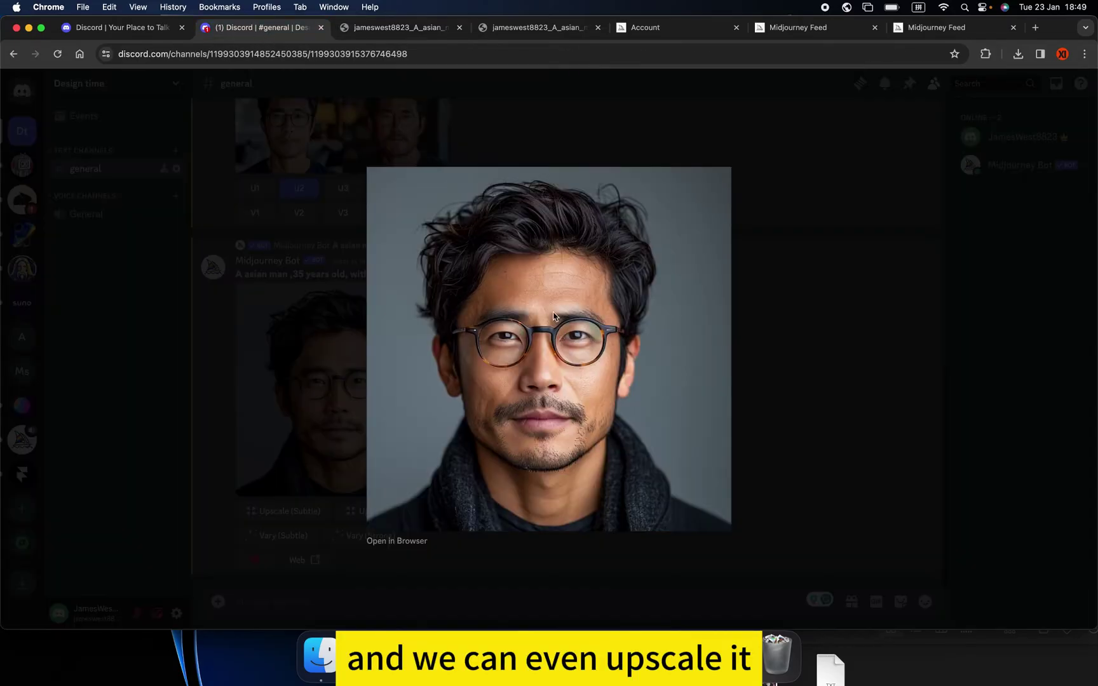
key("Escape")
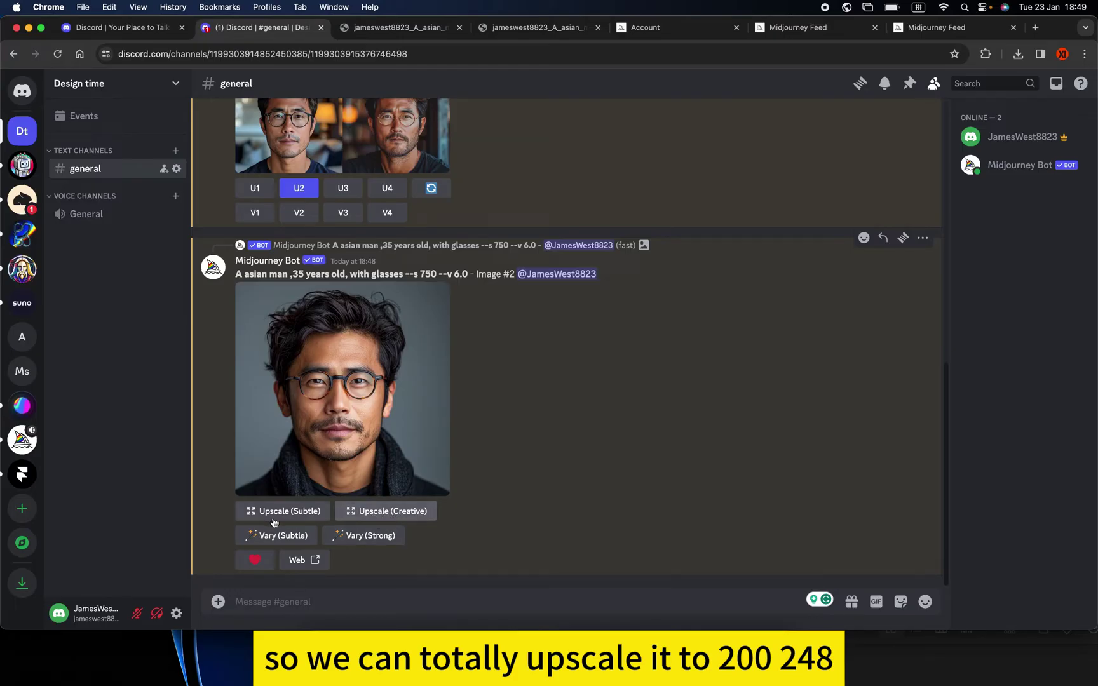
left_click(293, 513)
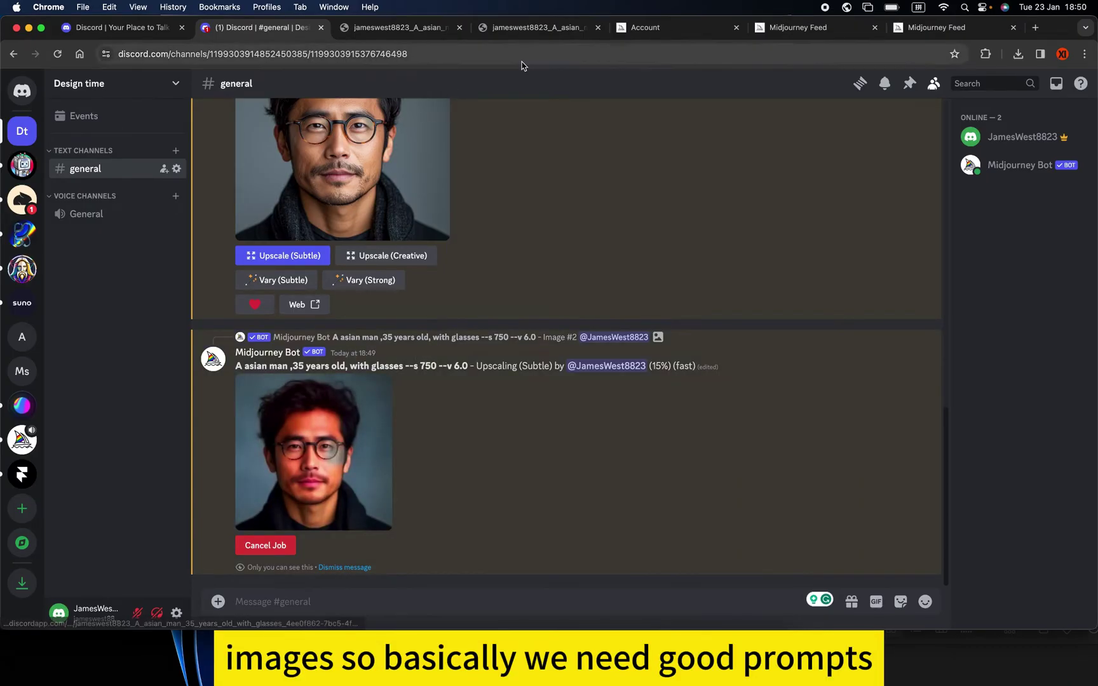
Switch to the Midjourney feed and browse the community images through to the cyberpunk droid in a leather trench coat.
left_click(820, 35)
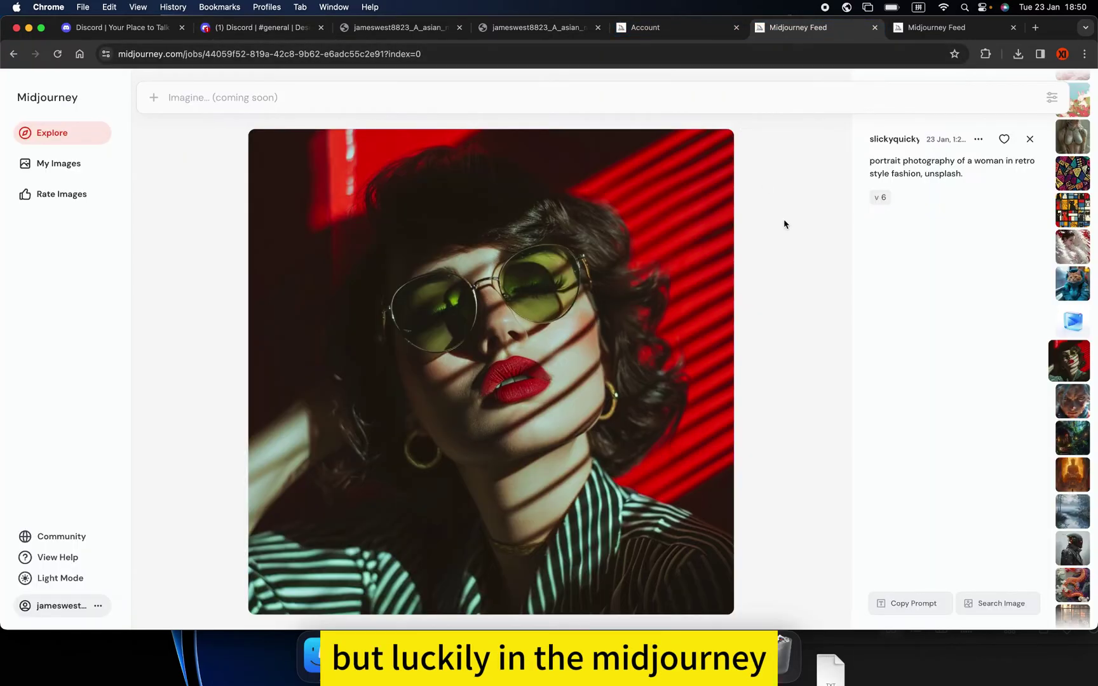
left_click(201, 55)
left_click(200, 55)
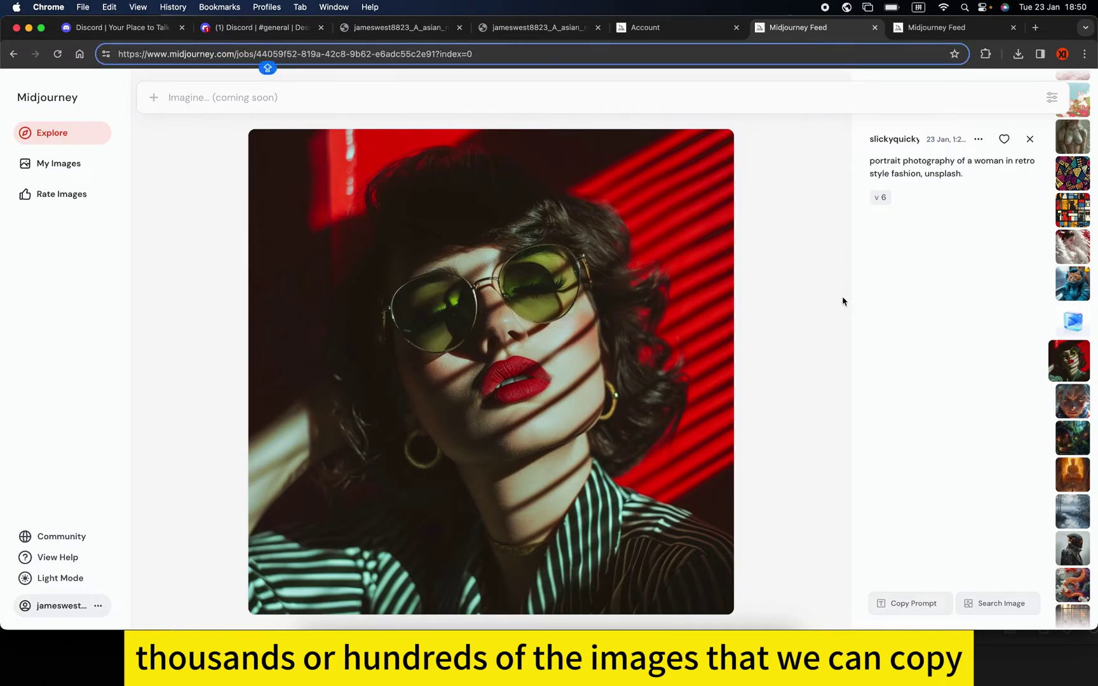
scroll(774, 350, "down", 2)
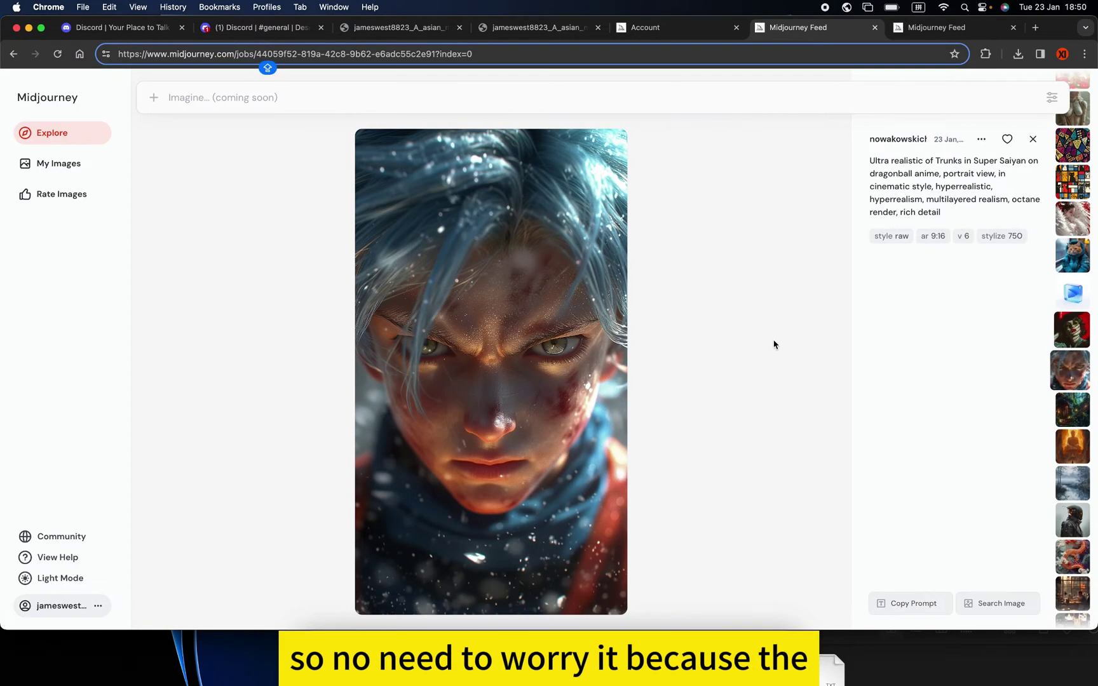
scroll(775, 345, "down", 2)
scroll(774, 344, "down", 4)
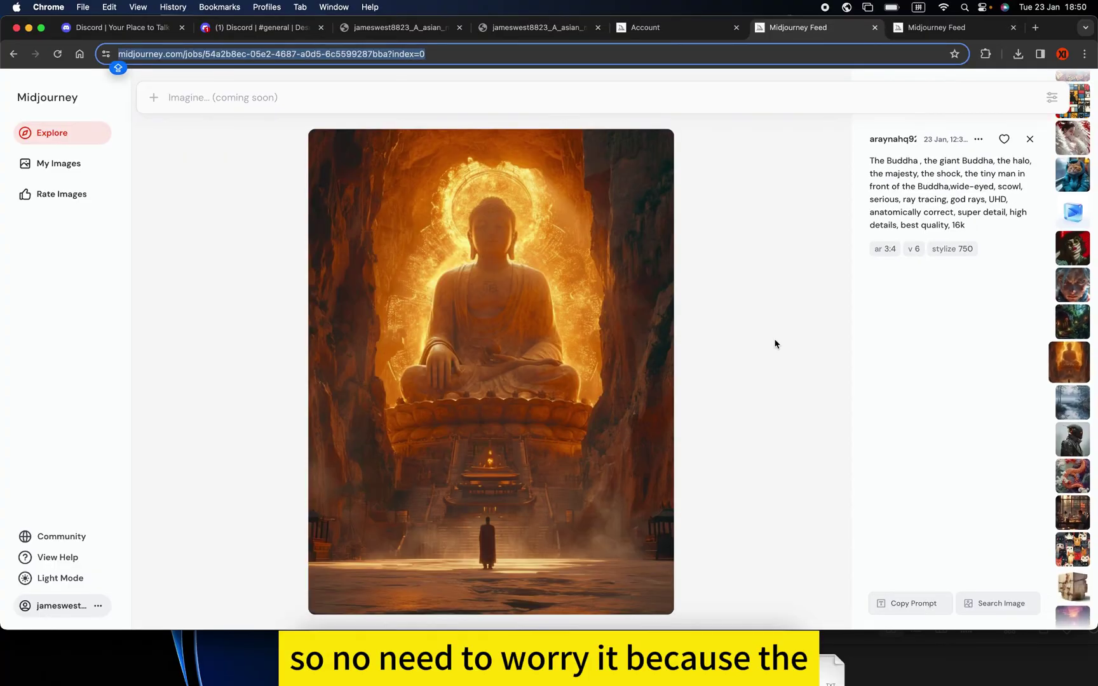
scroll(775, 344, "down", 2)
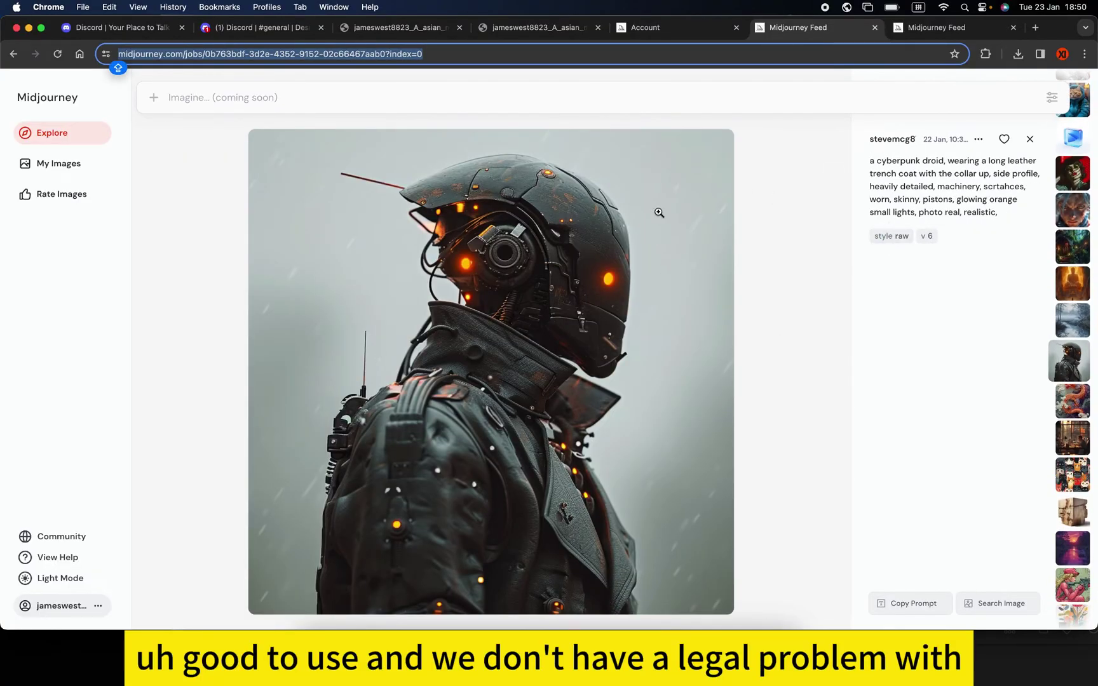
Read through the cyberpunk droid image's prompt and copy its full text.
left_click_drag(870, 162, 994, 158)
left_click(919, 176)
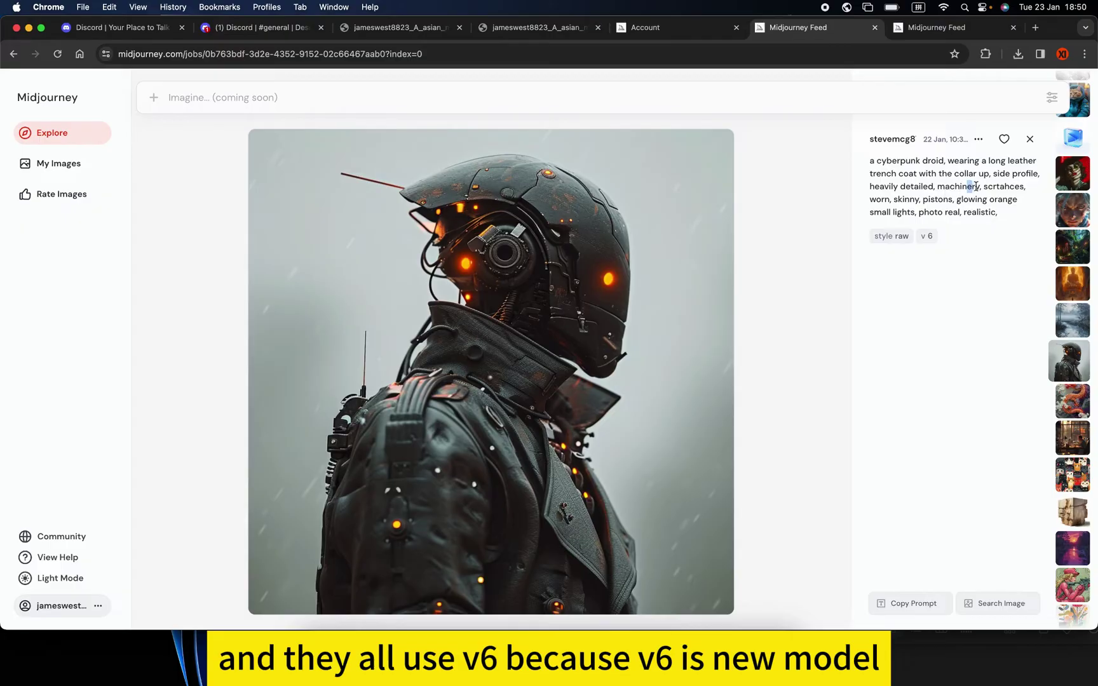
double_click(896, 197)
left_click(990, 210)
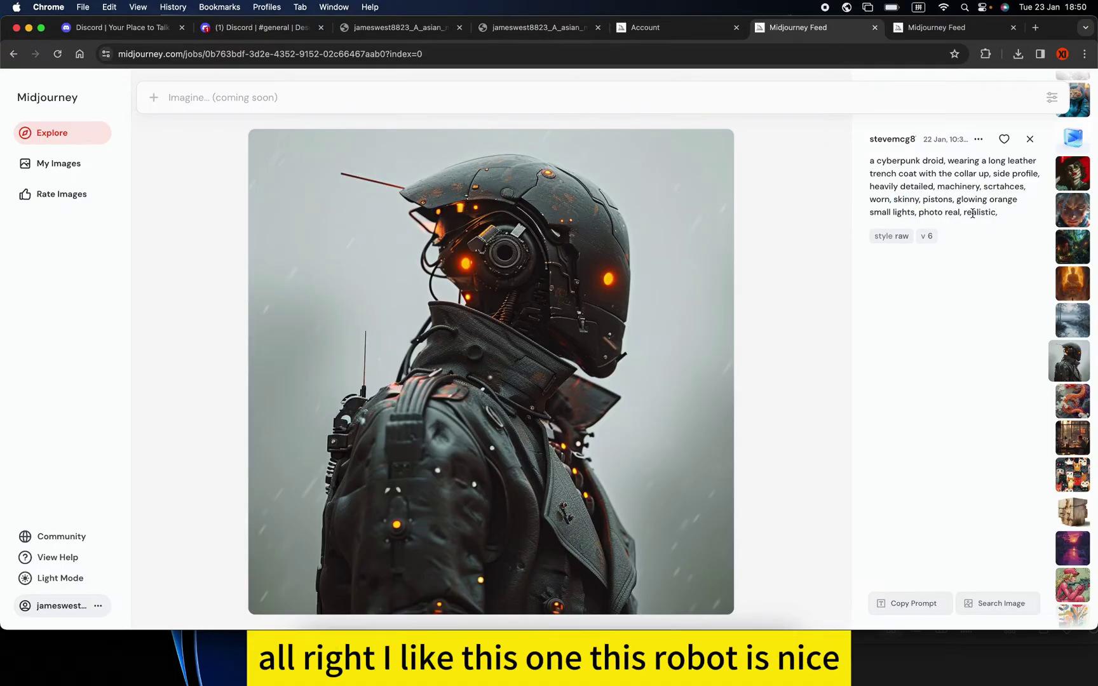
left_click_drag(966, 214, 986, 214)
left_click(997, 212)
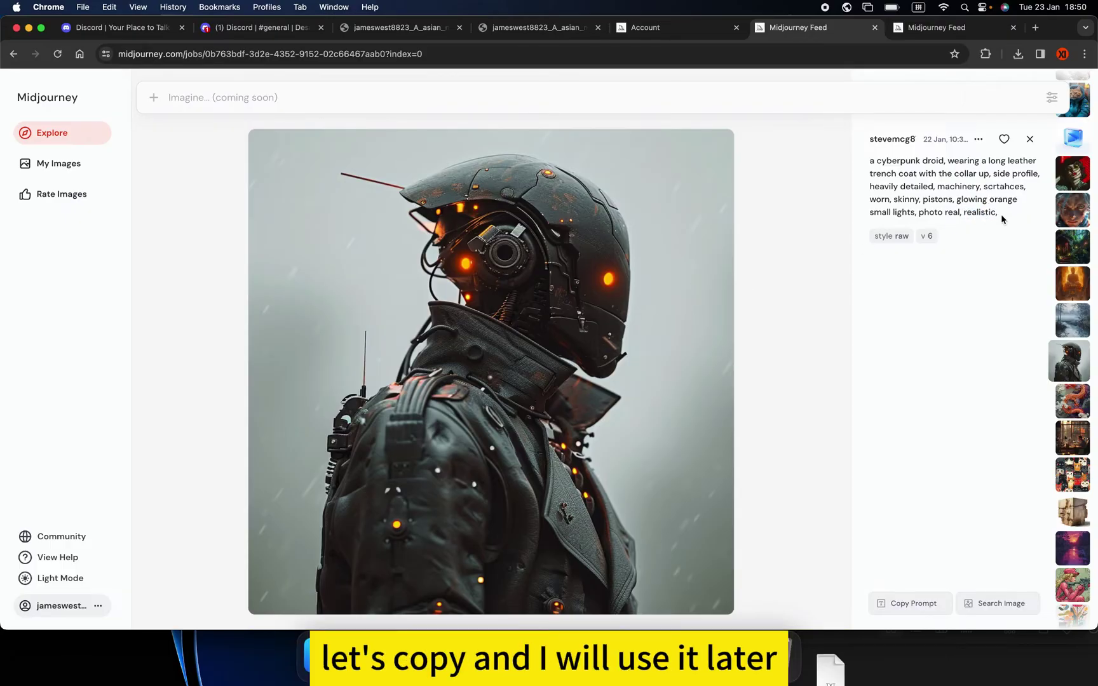
left_click_drag(1006, 216, 867, 167)
key("super+c")
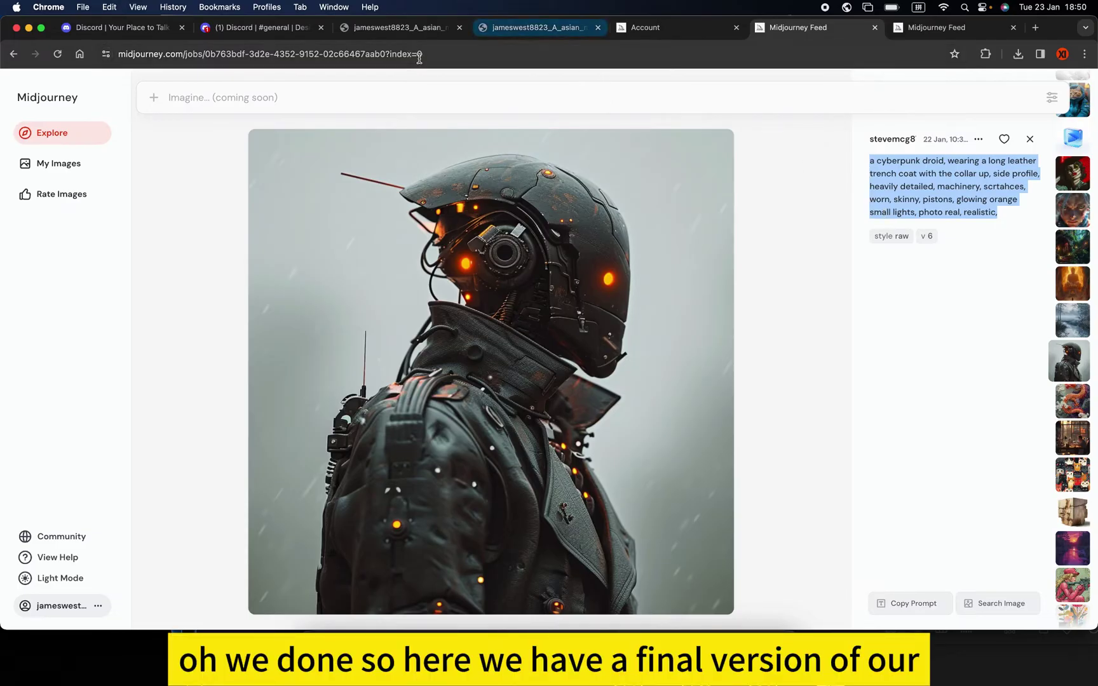
Open the subtly upscaled portrait from the general channel in the browser and examine the skin, hair and beard detail at full size.
left_click(254, 28)
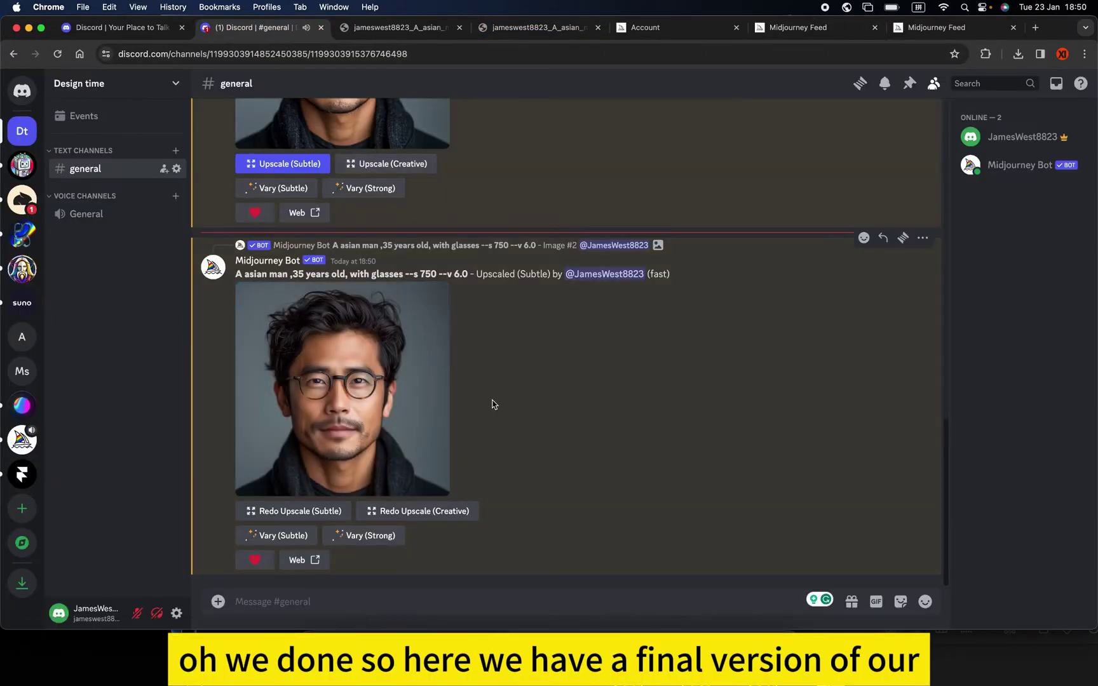
left_click(391, 383)
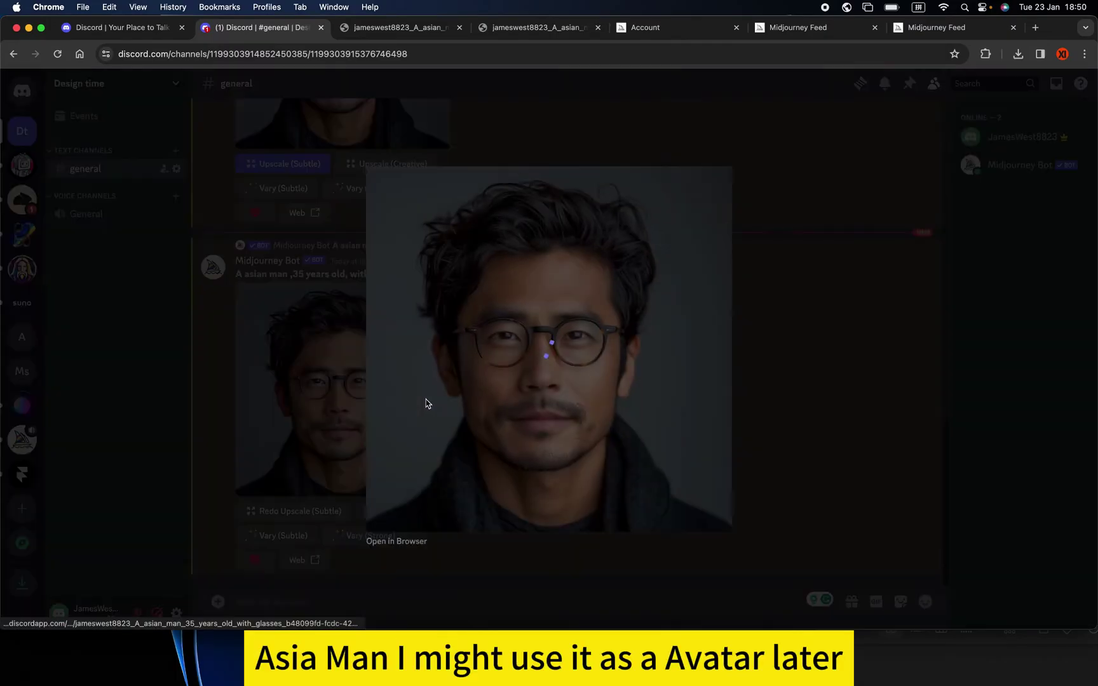
left_click(412, 544)
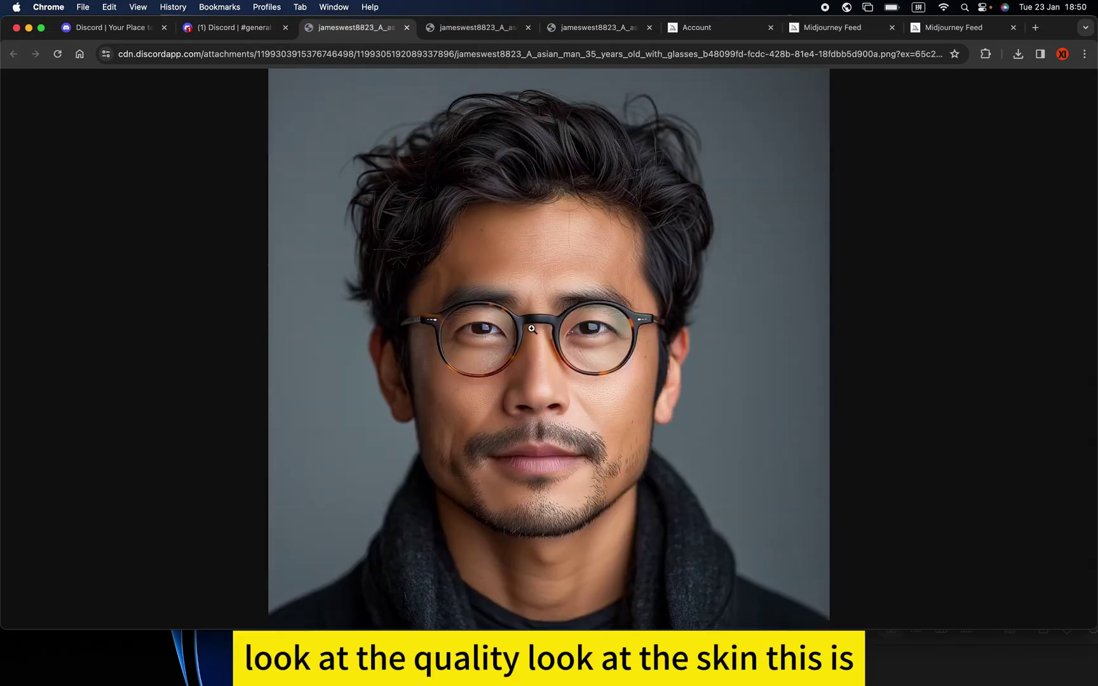
left_click(531, 328)
scroll(470, 352, "down", 5)
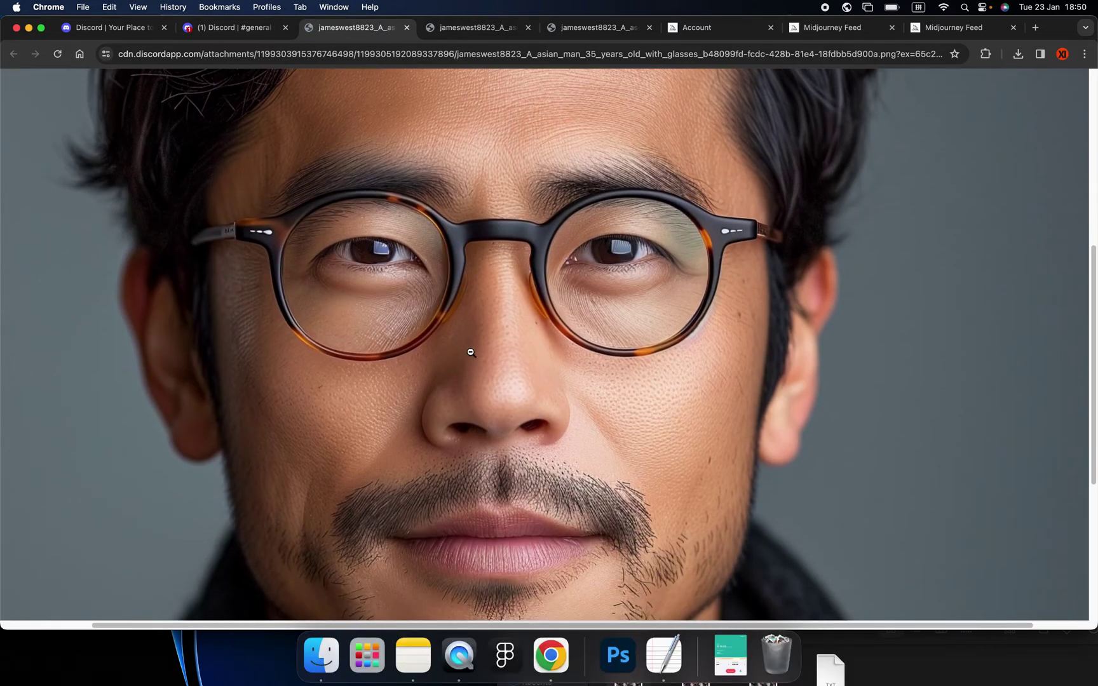
scroll(470, 352, "down", 3)
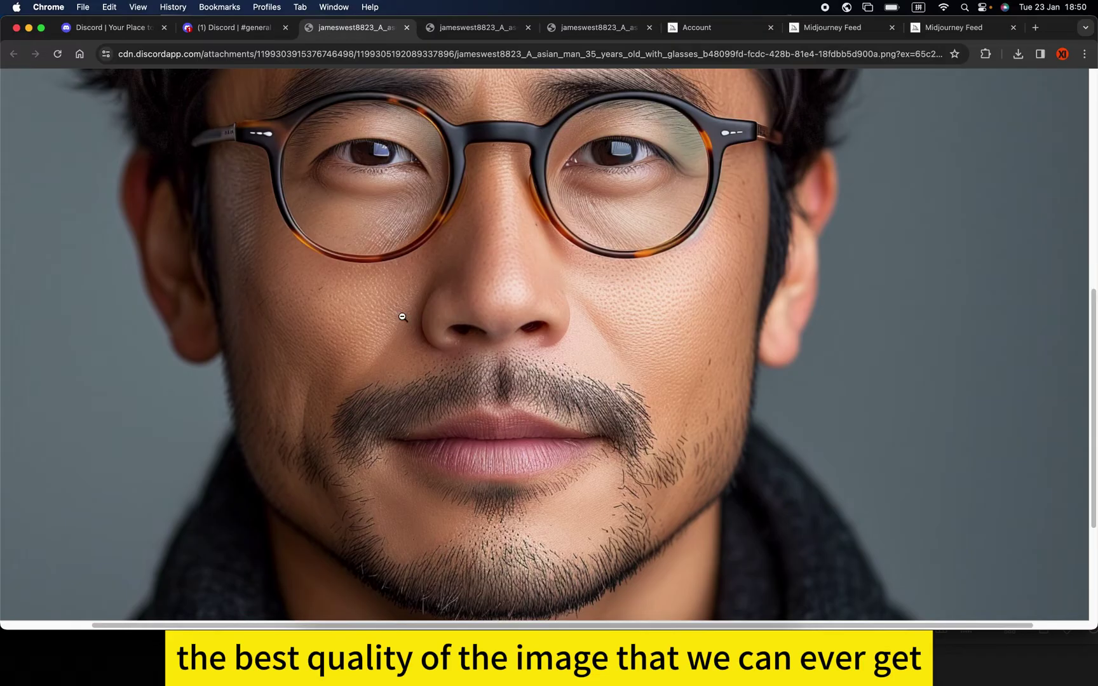
scroll(388, 324, "up", 6)
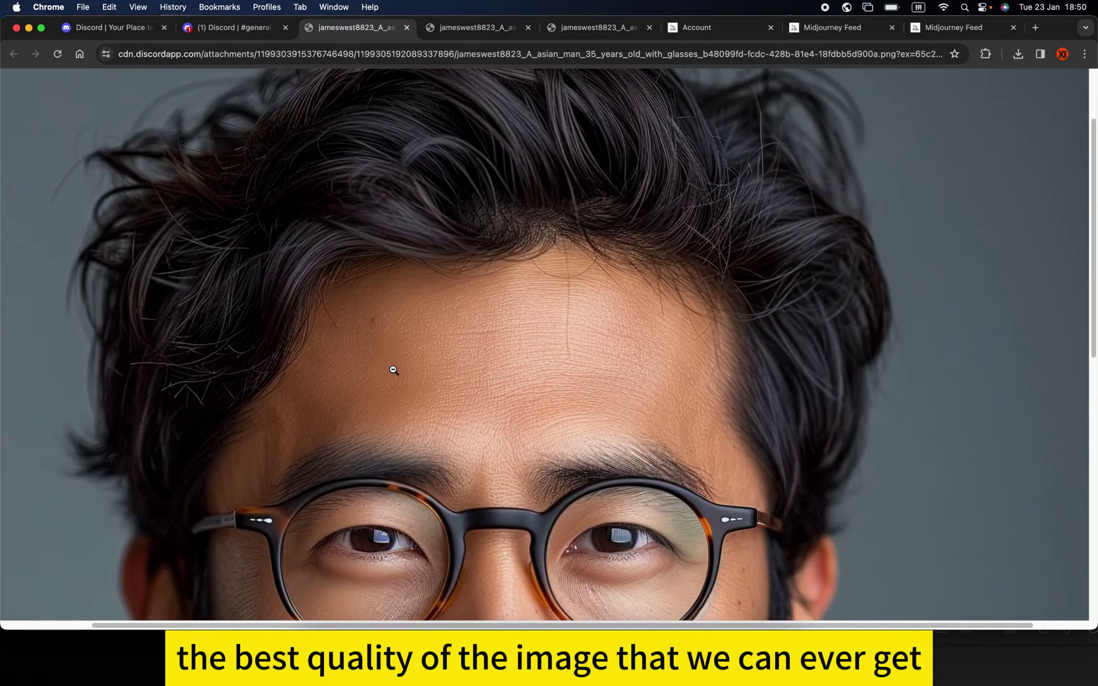
scroll(637, 299, "down", 10)
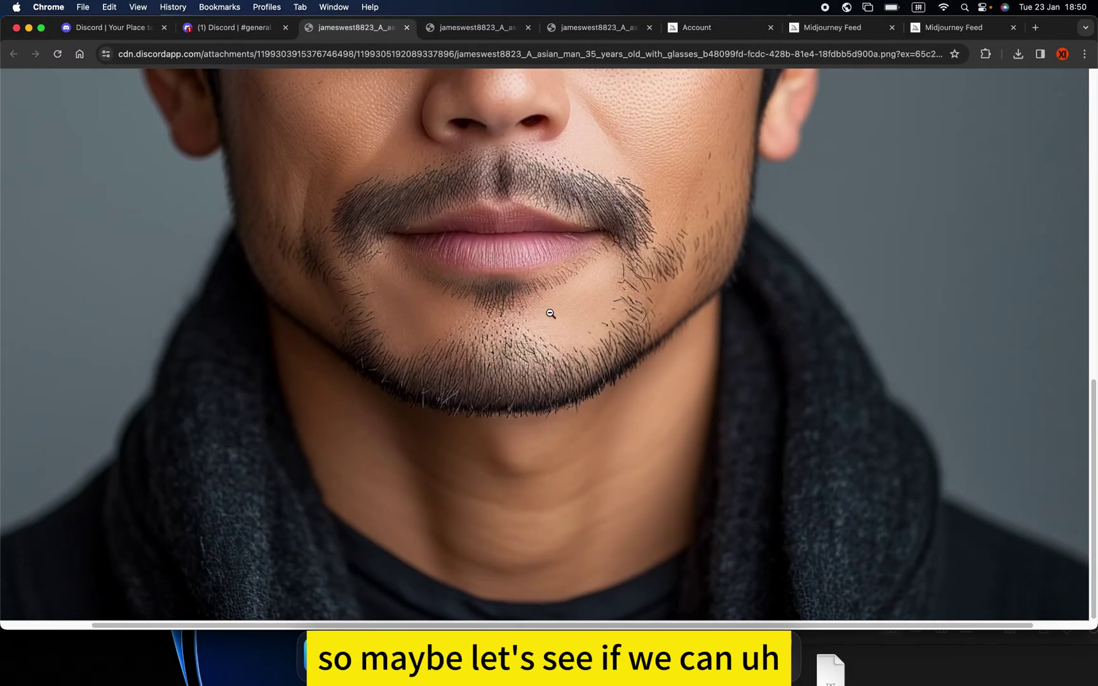
Generate images in the general channel using the /imagine command with the copied cyberpunk droid prompt.
left_click(262, 29)
left_click(426, 586)
left_click(363, 601)
type("/")
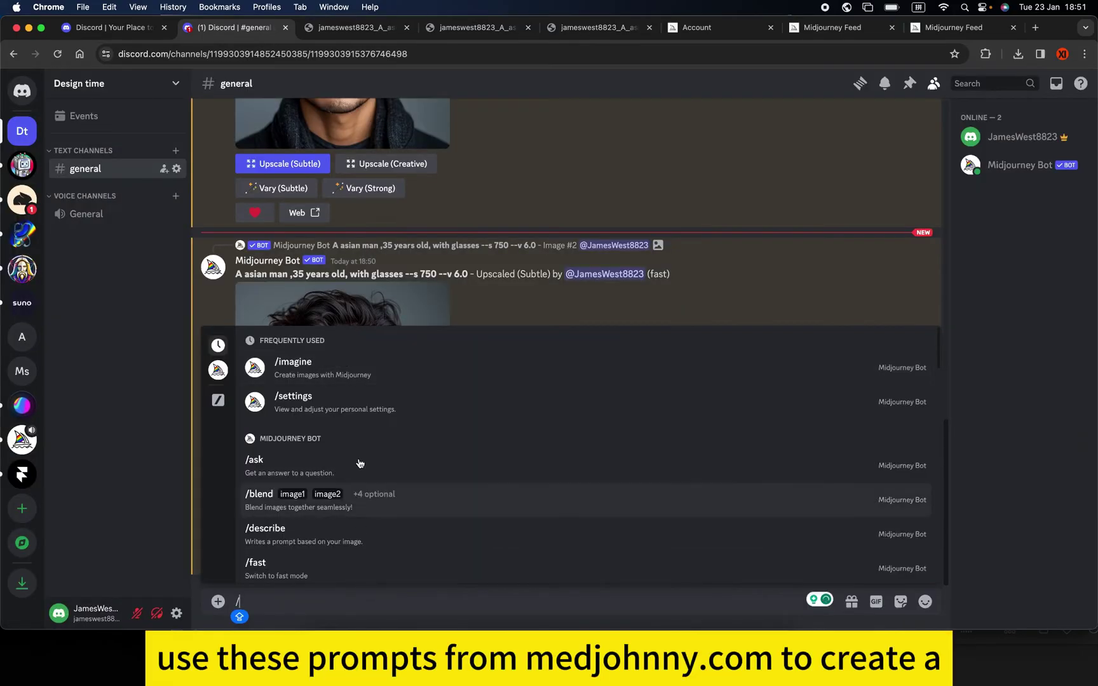
left_click(392, 372)
key("super+v")
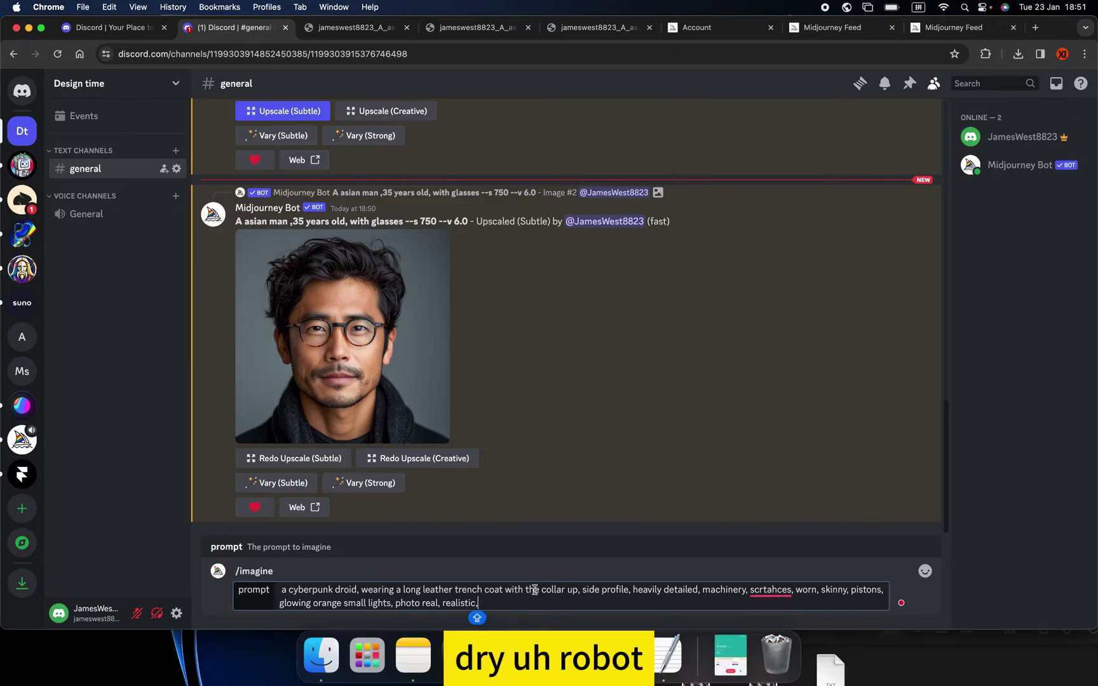
key("Return")
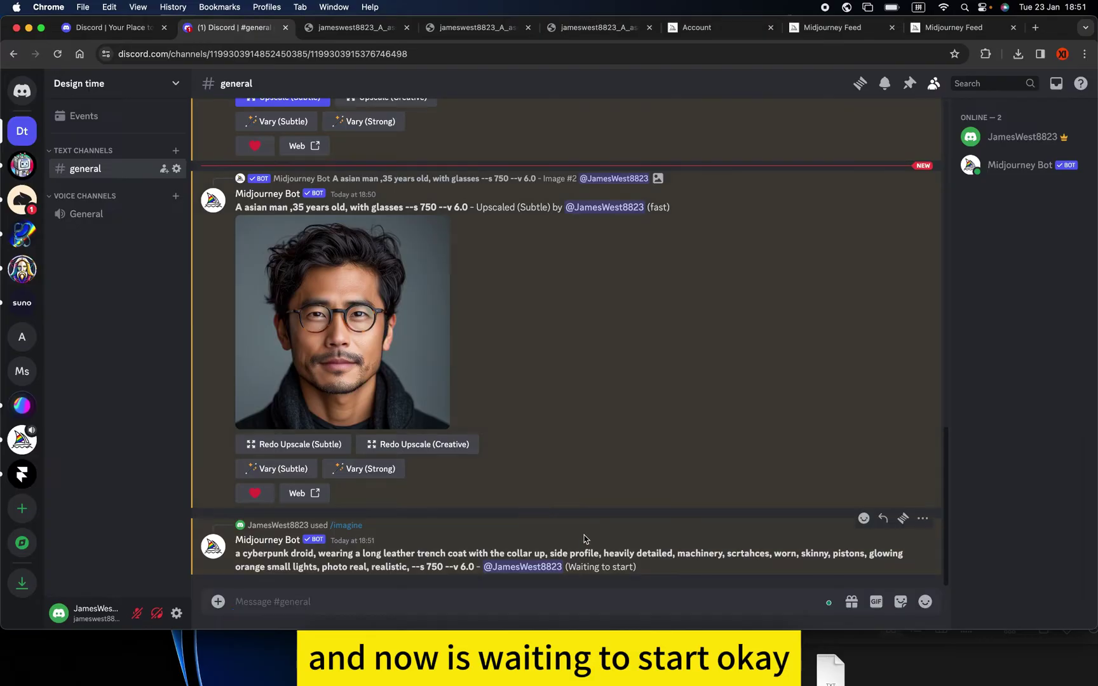
key("Caps_Lock")
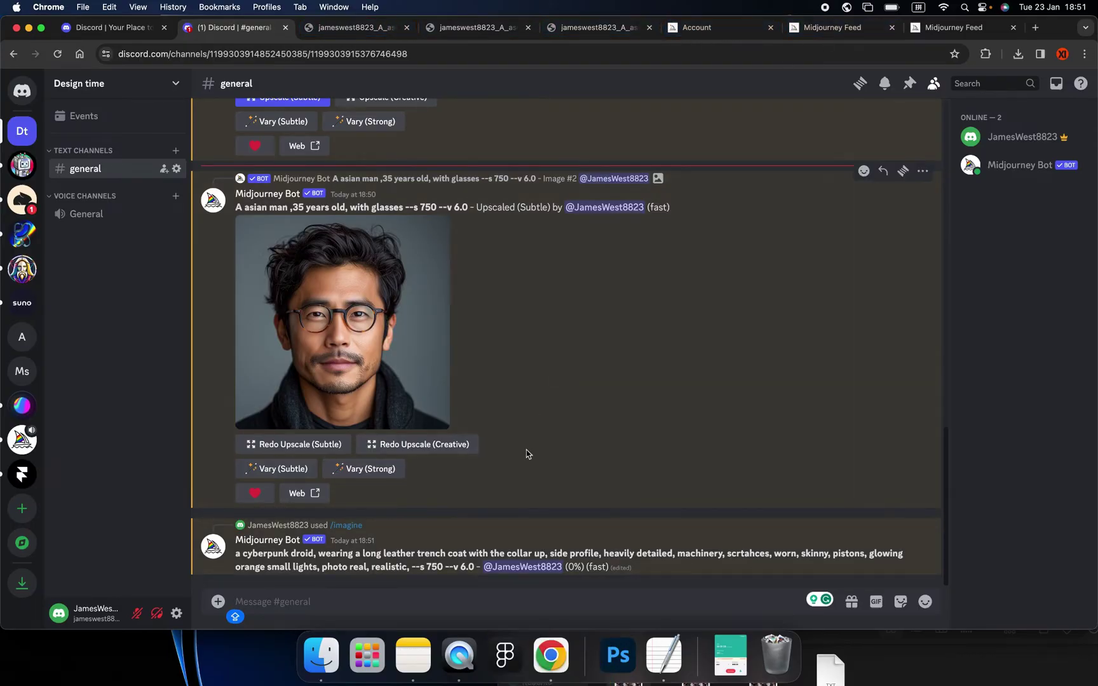
Switch to the Midjourney feed, return to the Explore page and browse the community images for inspiration.
left_click(823, 28)
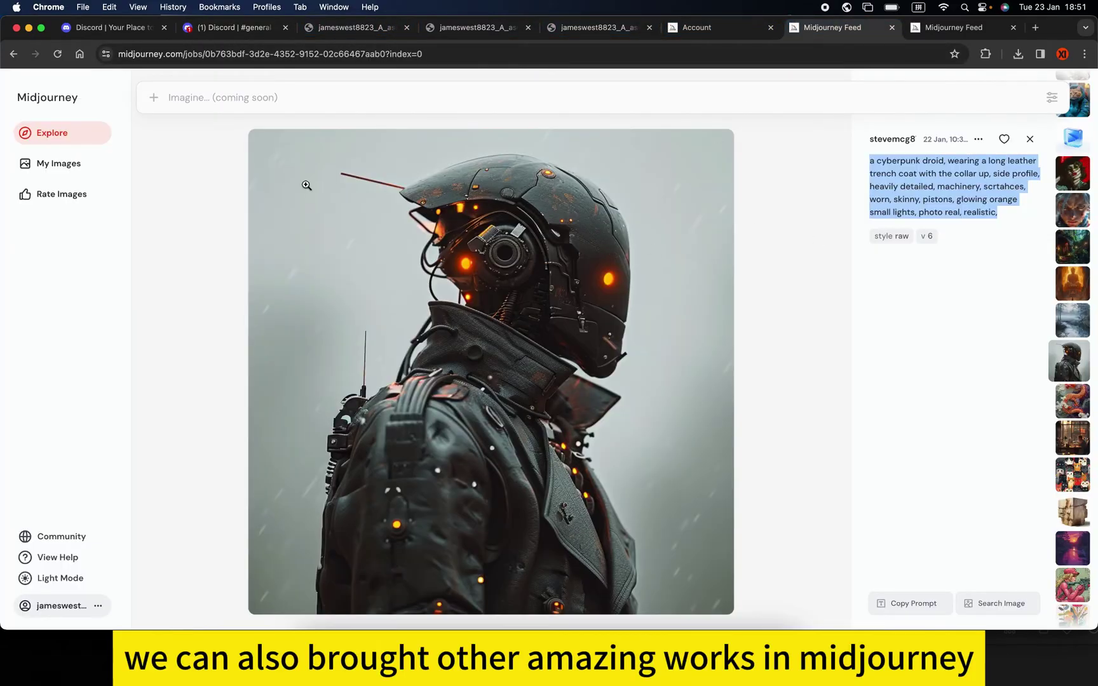
left_click(110, 141)
scroll(667, 314, "down", 10)
scroll(666, 314, "down", 15)
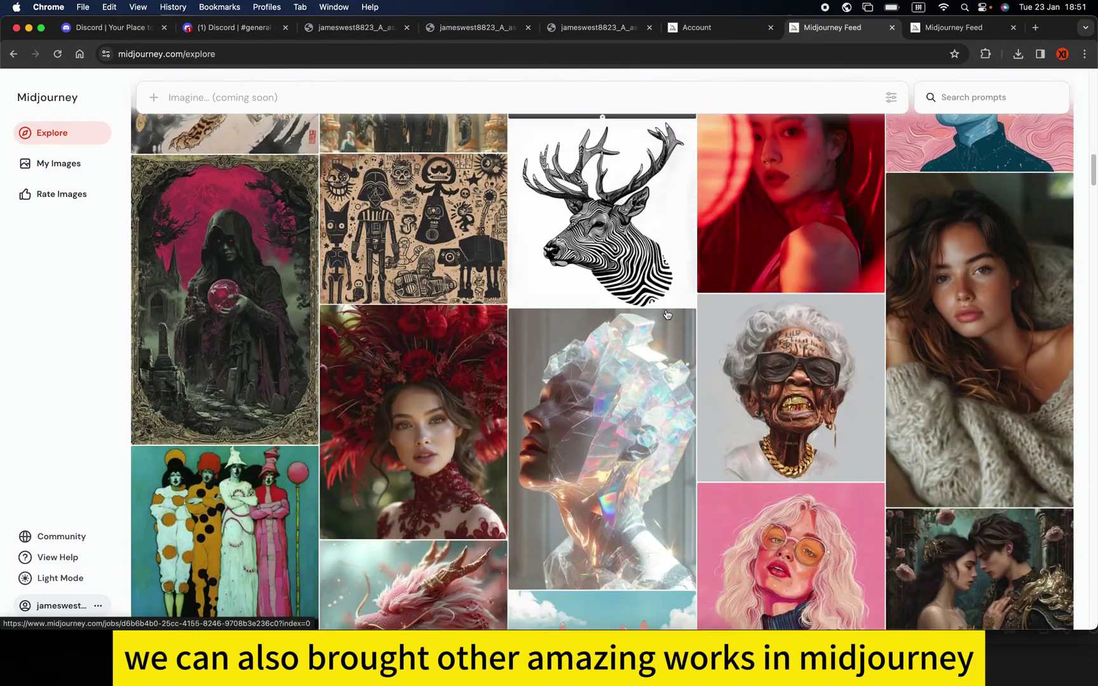
scroll(666, 314, "down", 12)
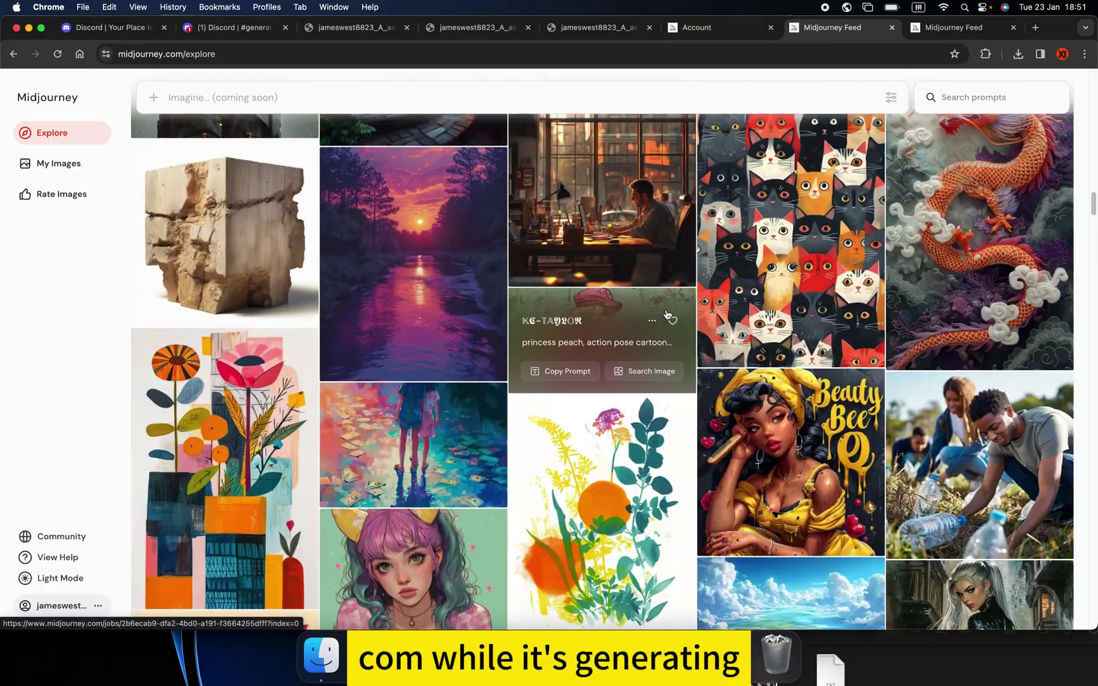
scroll(668, 313, "down", 5)
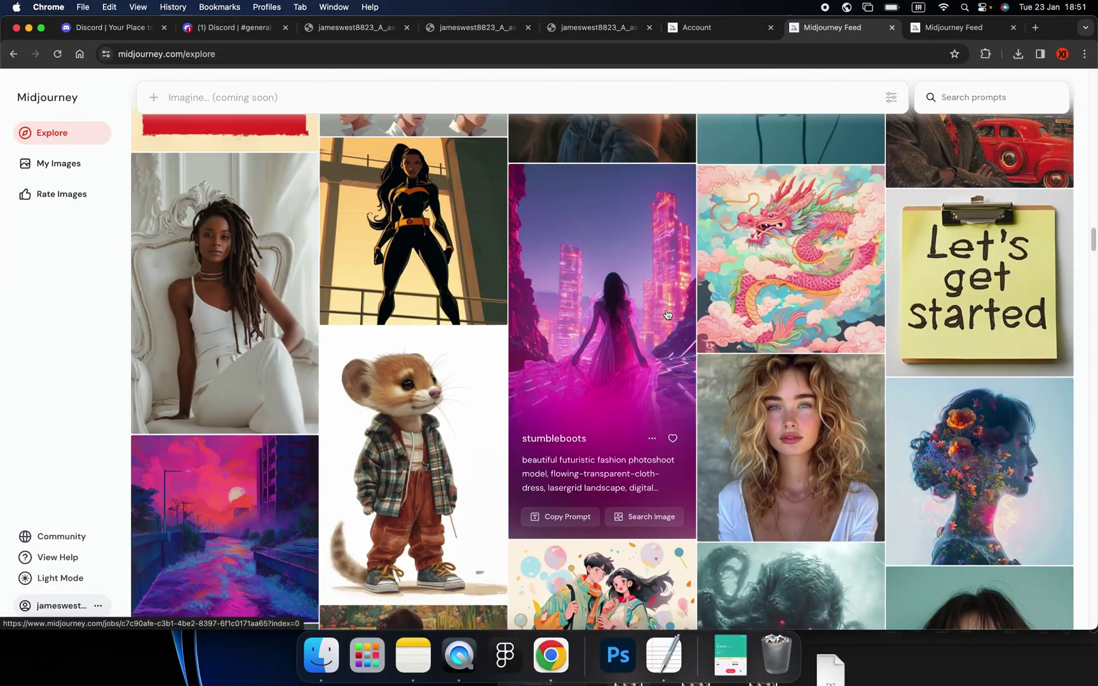
scroll(725, 325, "down", 5)
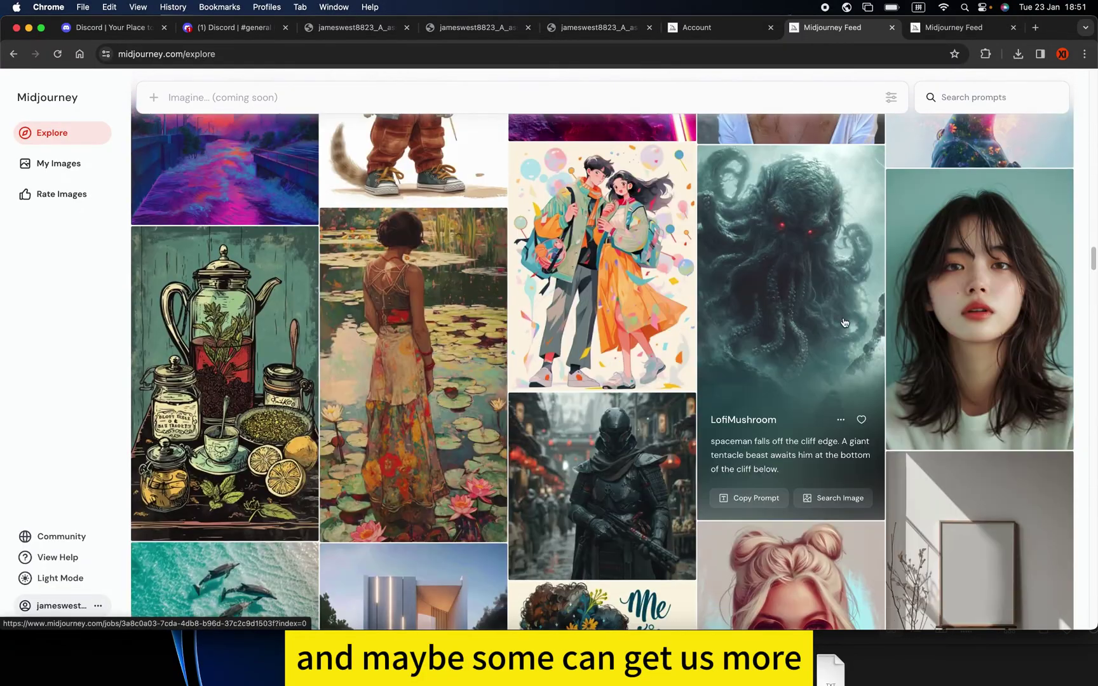
scroll(845, 325, "down", 9)
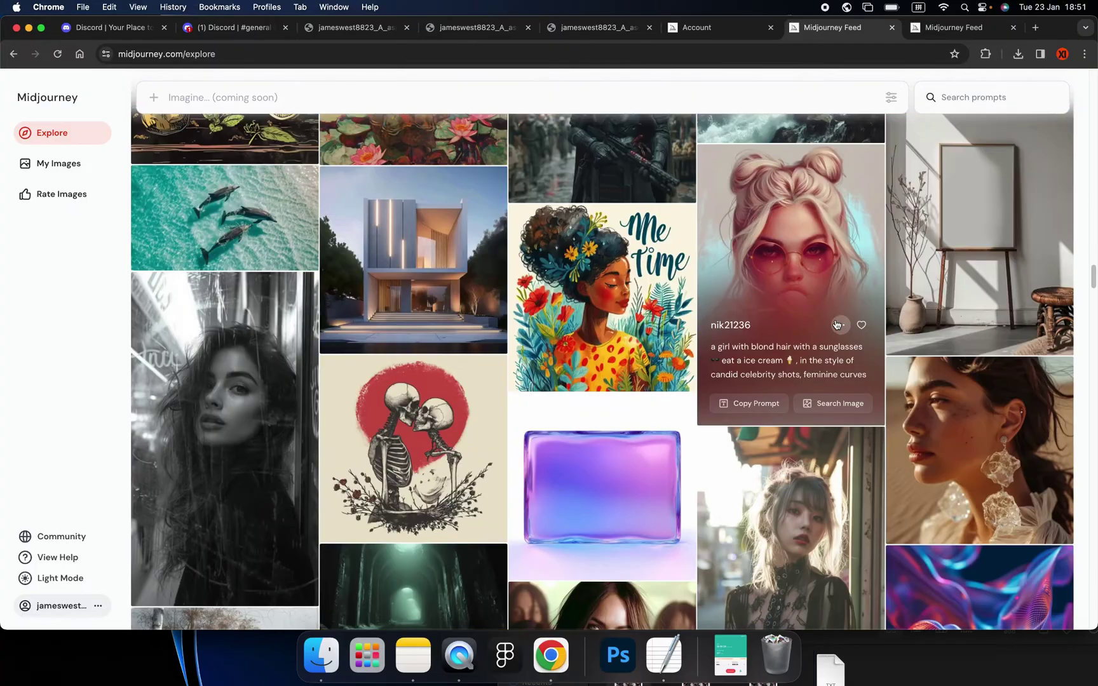
scroll(837, 325, "down", 10)
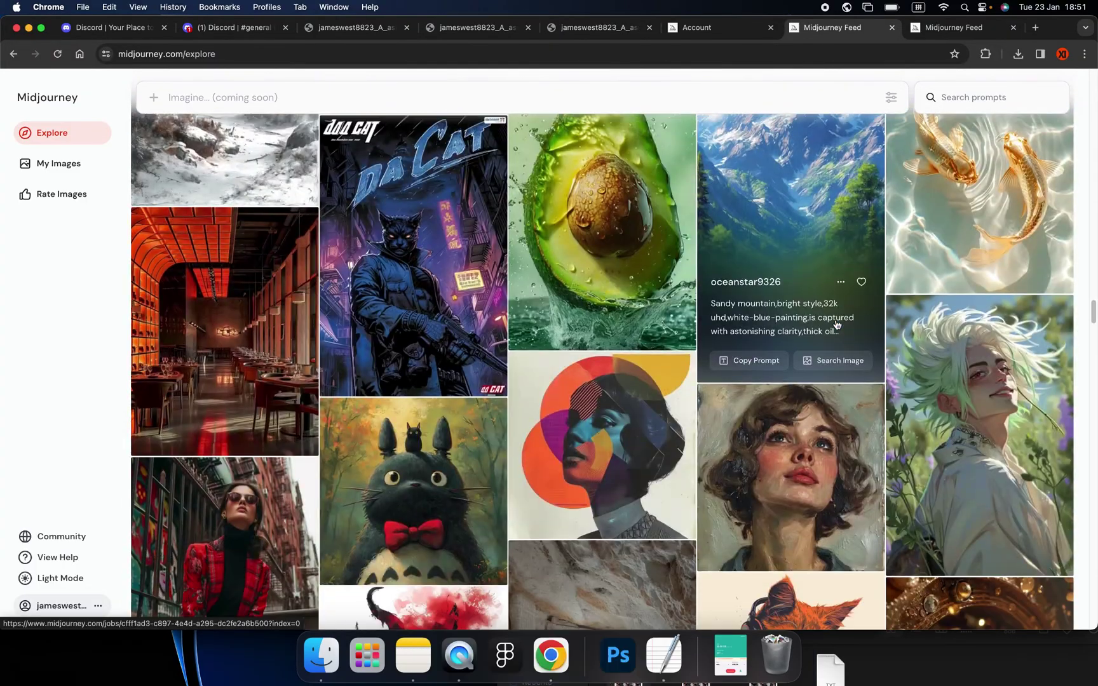
scroll(836, 325, "down", 6)
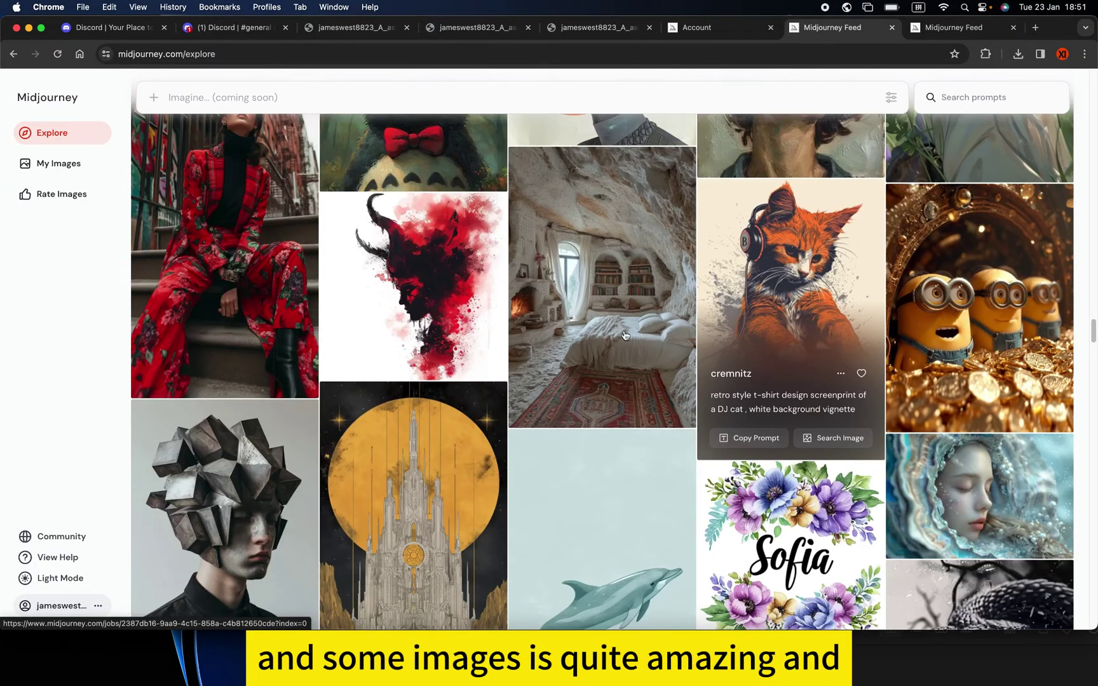
scroll(620, 346, "down", 6)
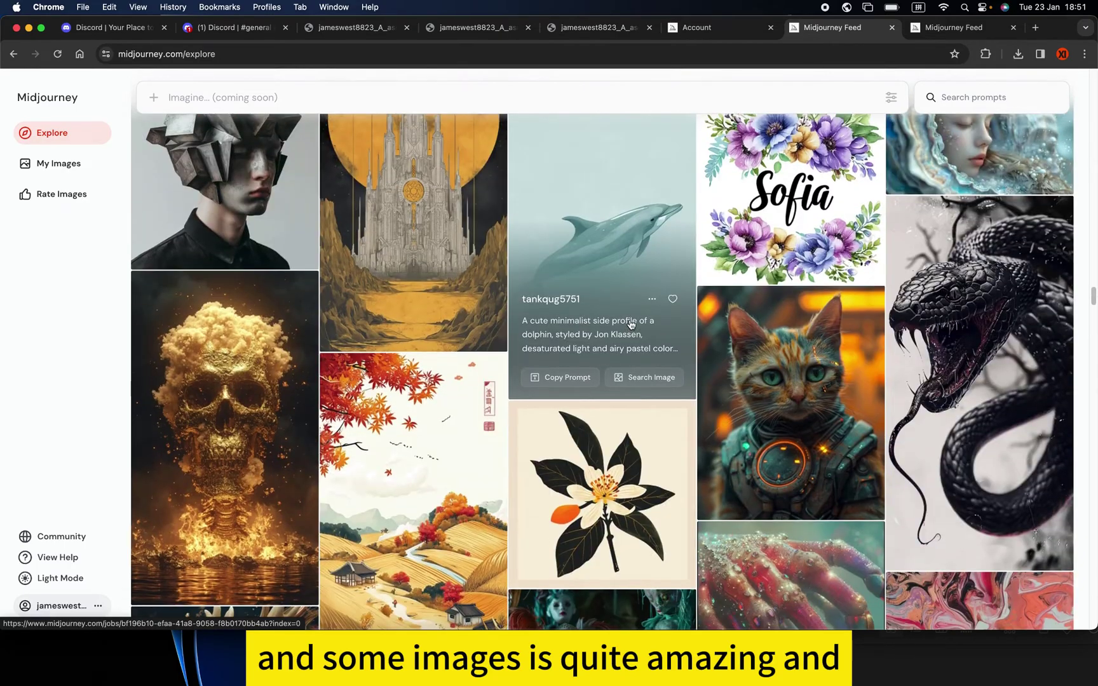
scroll(616, 321, "down", 7)
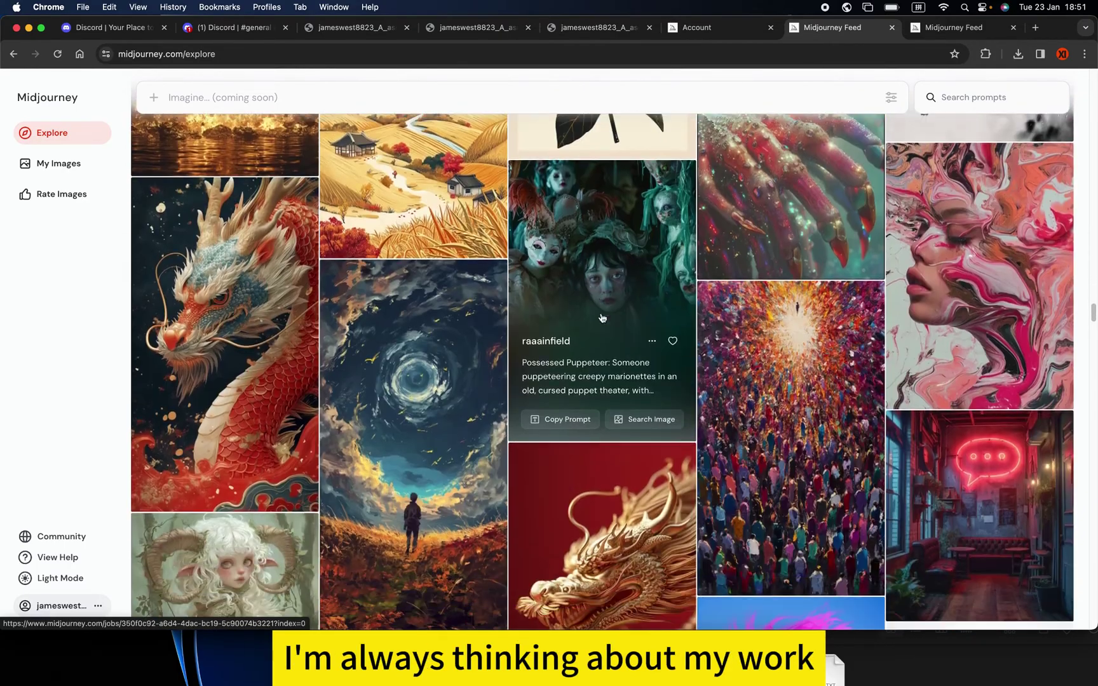
scroll(603, 318, "down", 11)
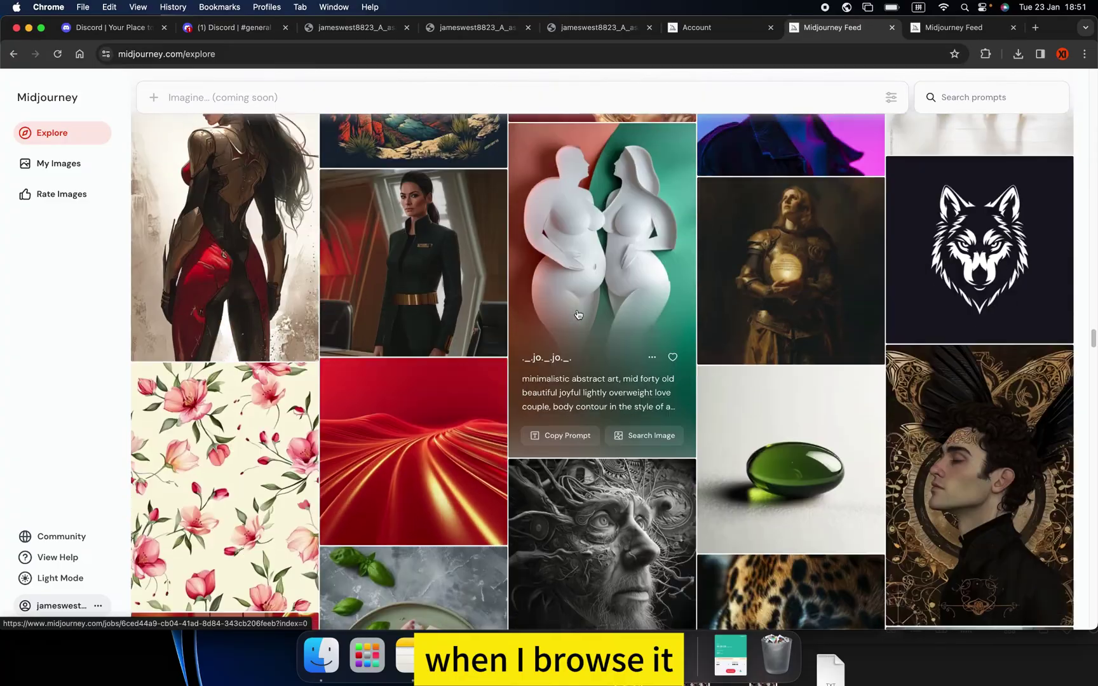
scroll(588, 321, "down", 6)
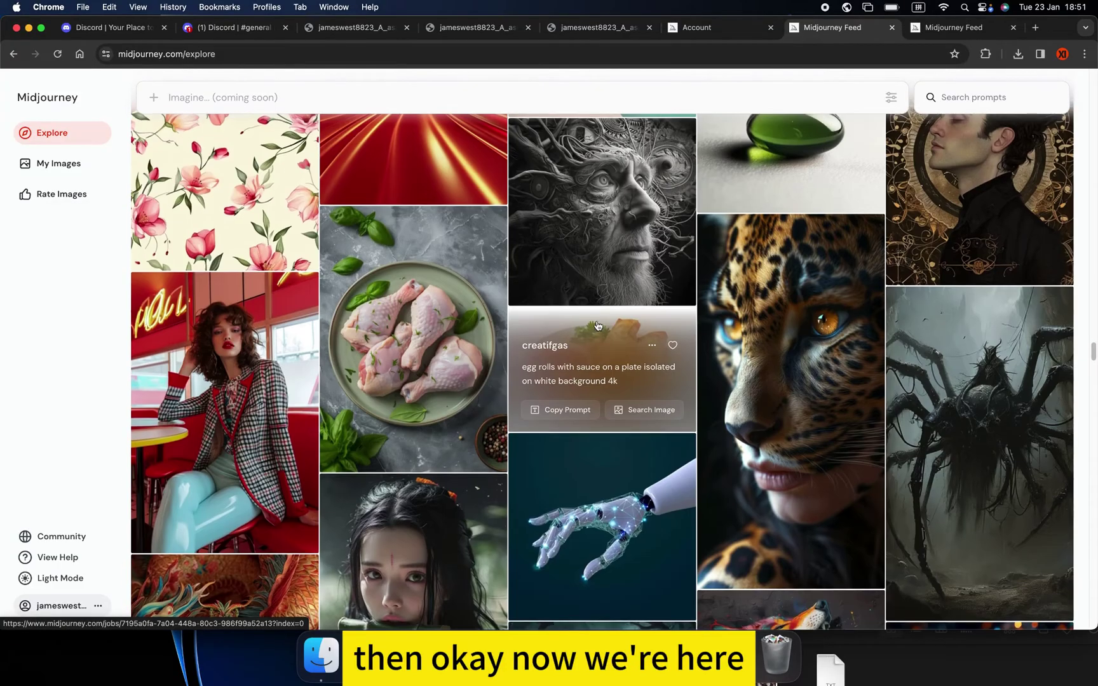
scroll(598, 325, "down", 6)
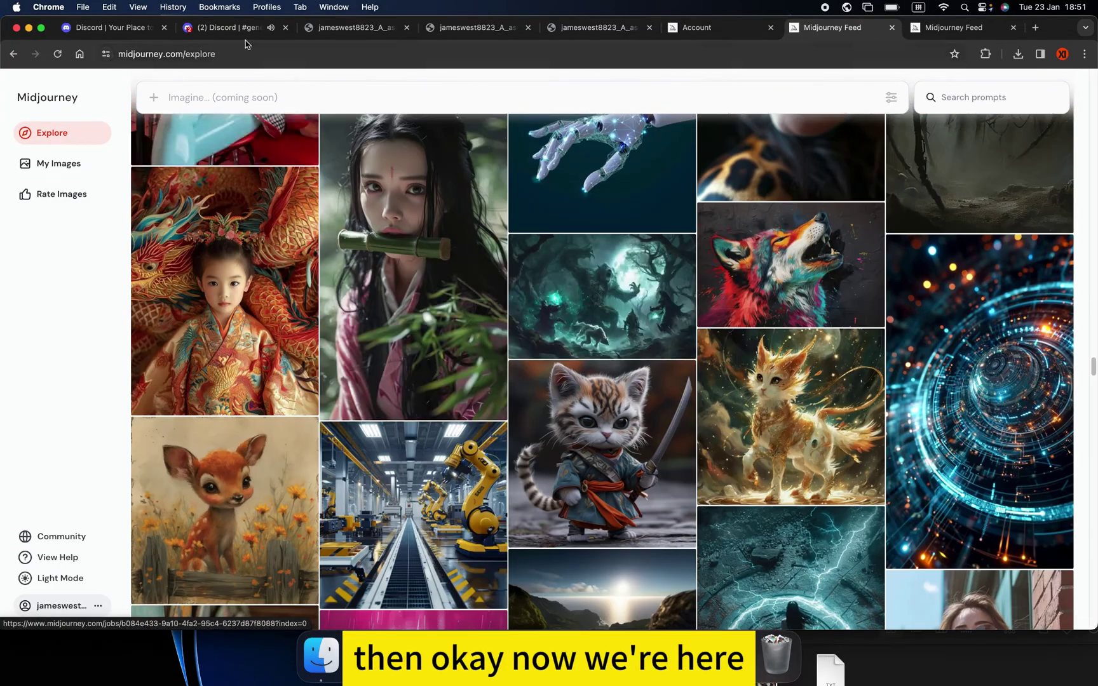
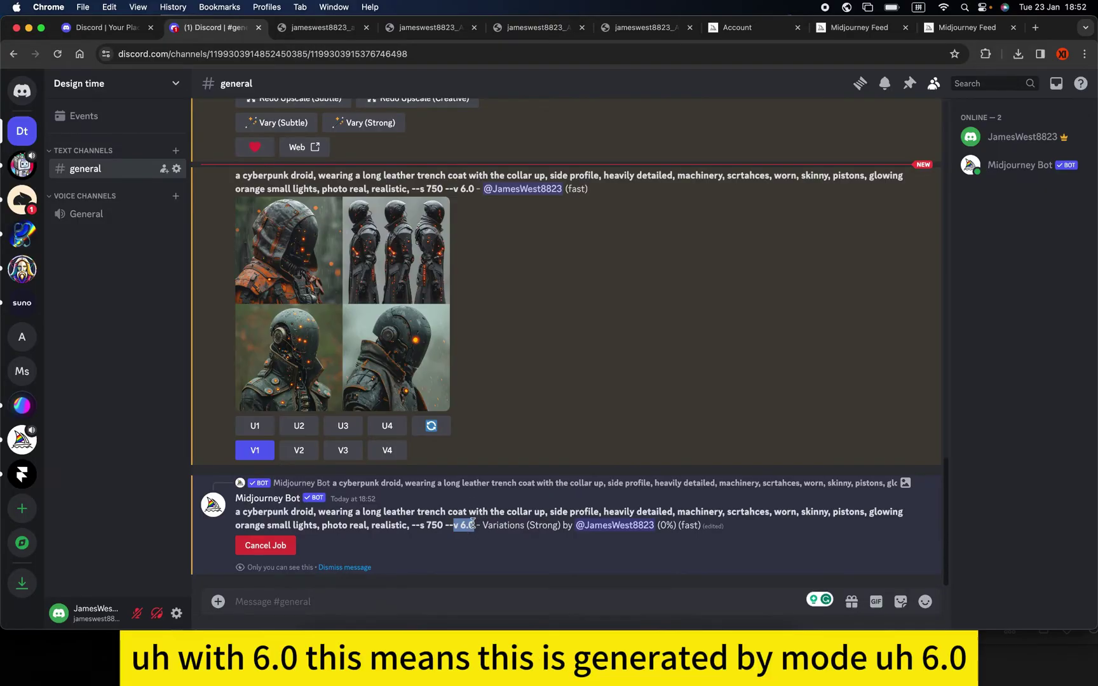
Compare the strong variations of the first cyberpunk droid with the original grid, and view the variation grid enlarged.
left_click(491, 514)
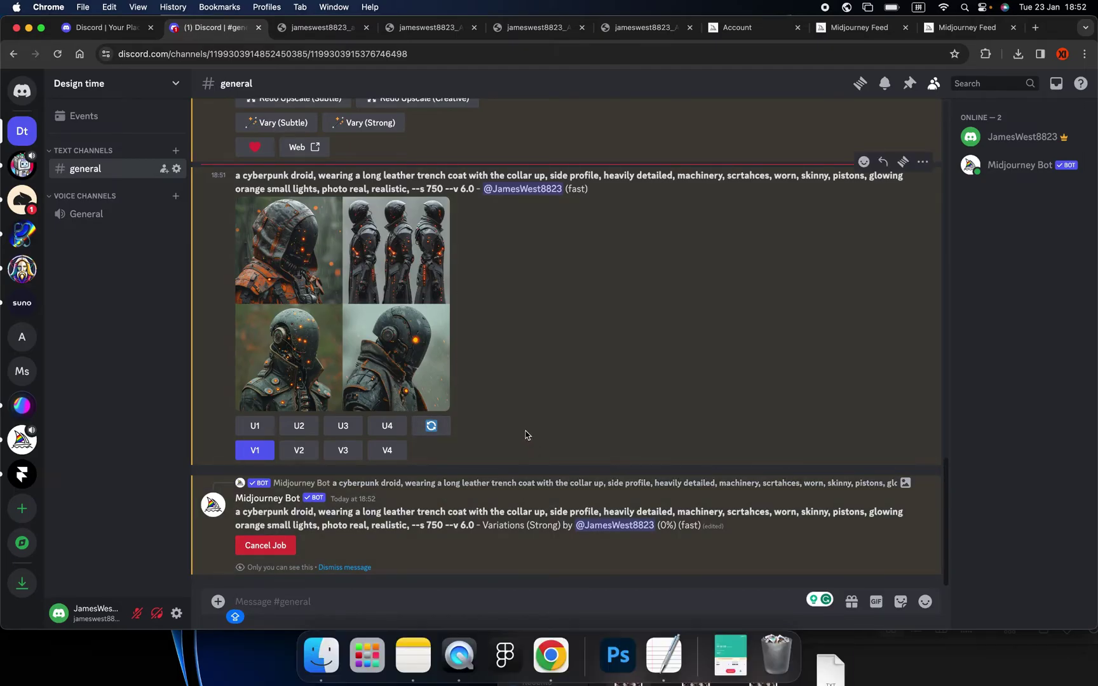
scroll(529, 429, "up", 5)
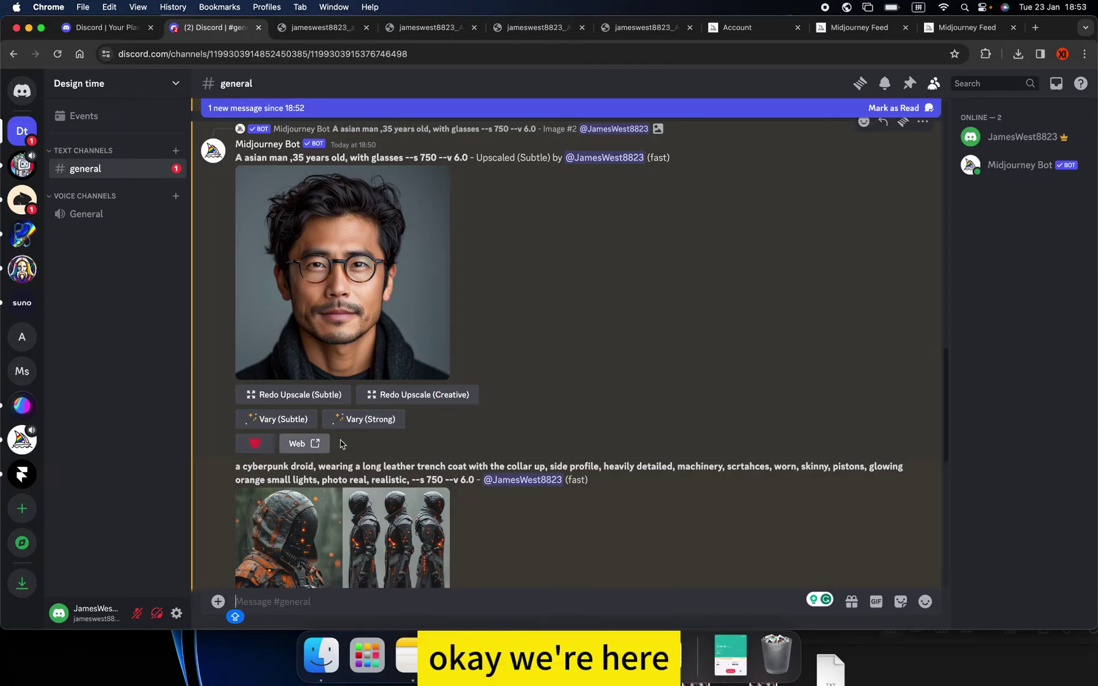
scroll(429, 443, "down", 3)
scroll(429, 443, "down", 8)
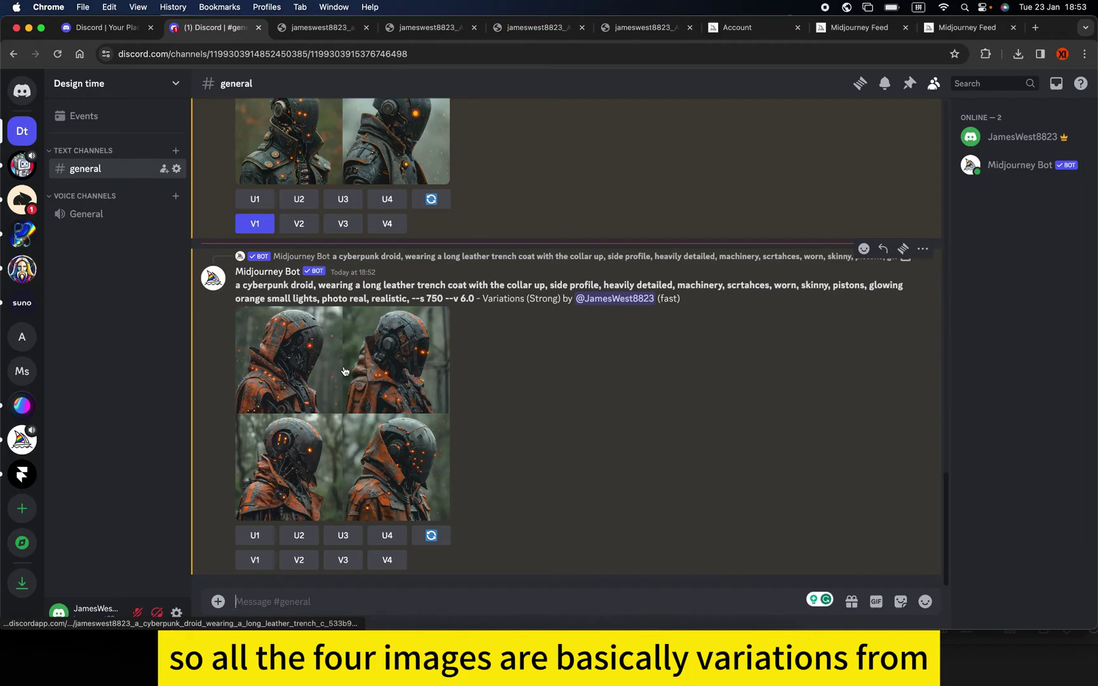
scroll(350, 369, "up", 4)
scroll(301, 224, "down", 4)
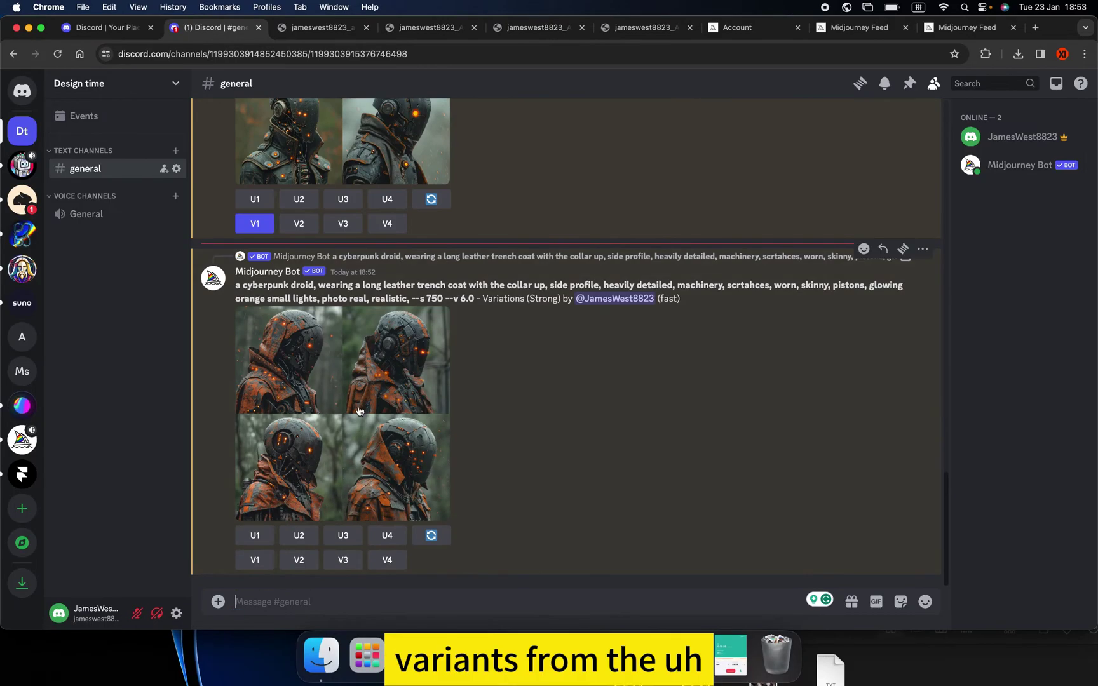
left_click(388, 389)
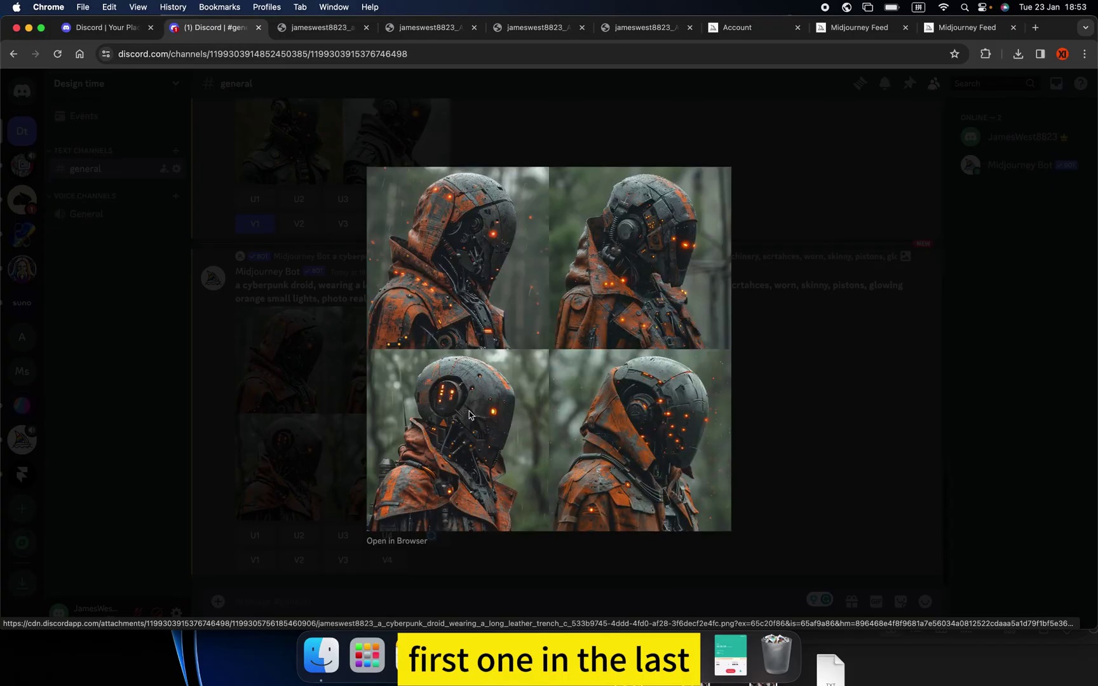
left_click(765, 417)
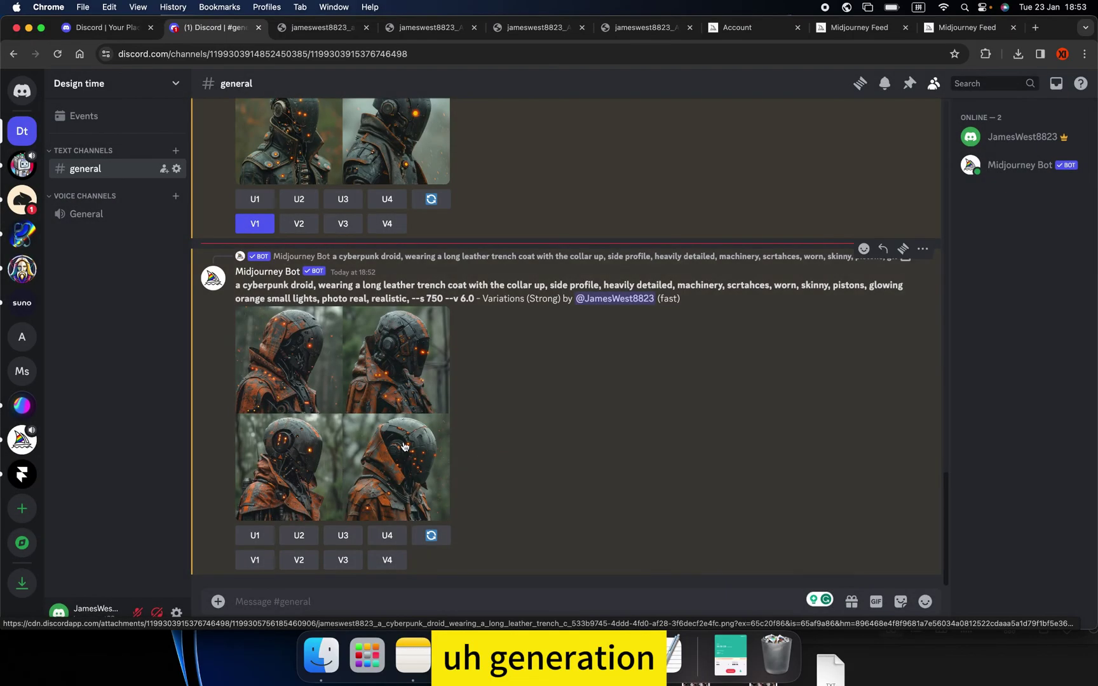
Pick out the third image of the cyberpunk droid variation grid and upscale it with the Creative option.
left_click(345, 537)
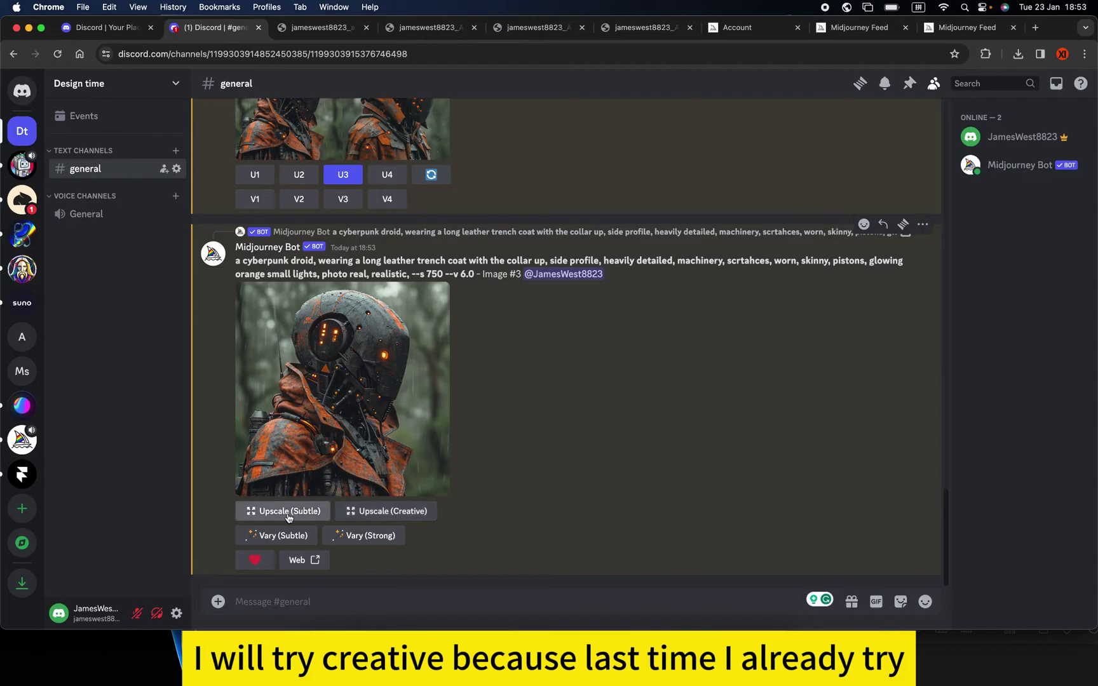
left_click(390, 516)
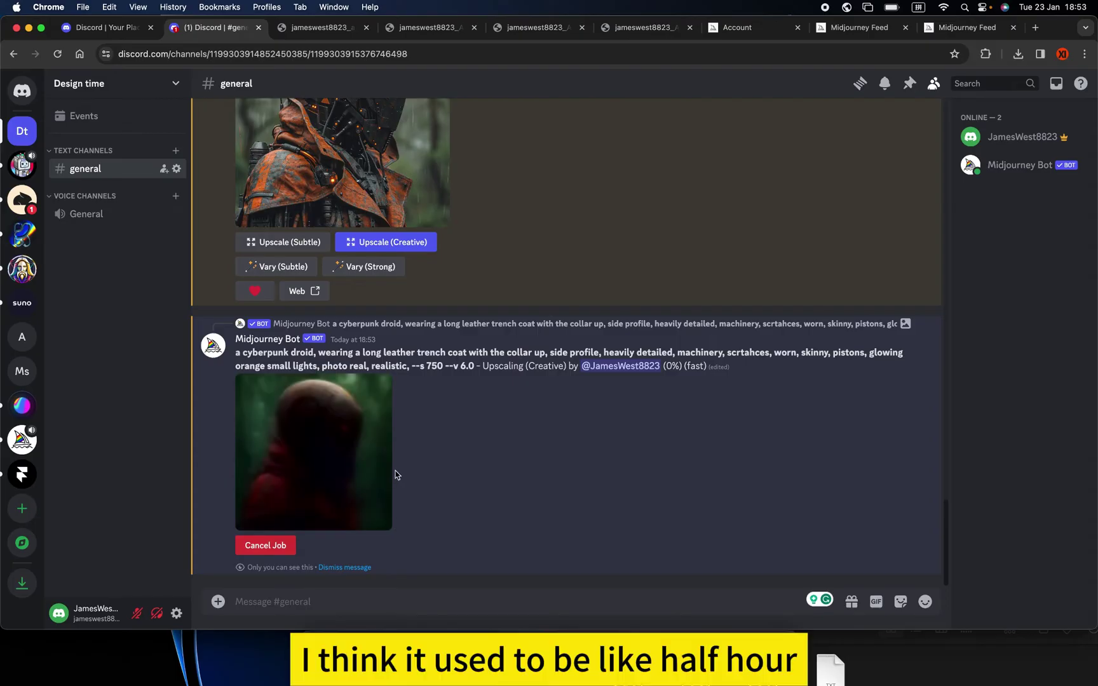
Add a thumbs-up reaction to the first portrait grid message and look over the message's options, including deletion.
scroll(461, 464, "up", 5)
scroll(461, 464, "up", 20)
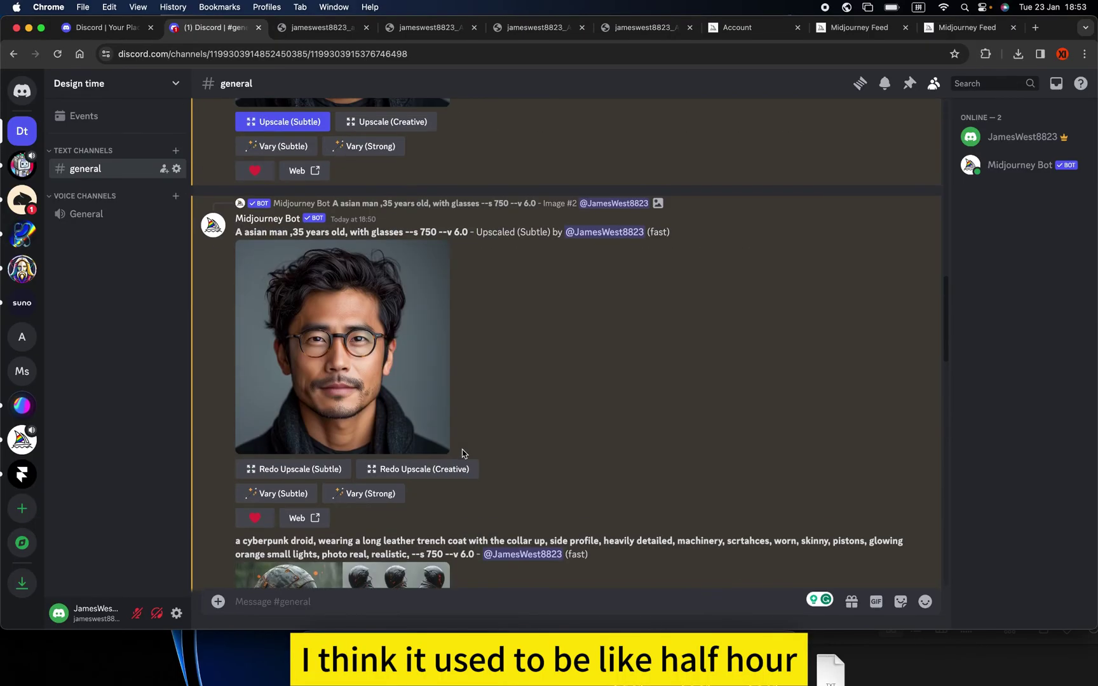
scroll(464, 451, "down", 10)
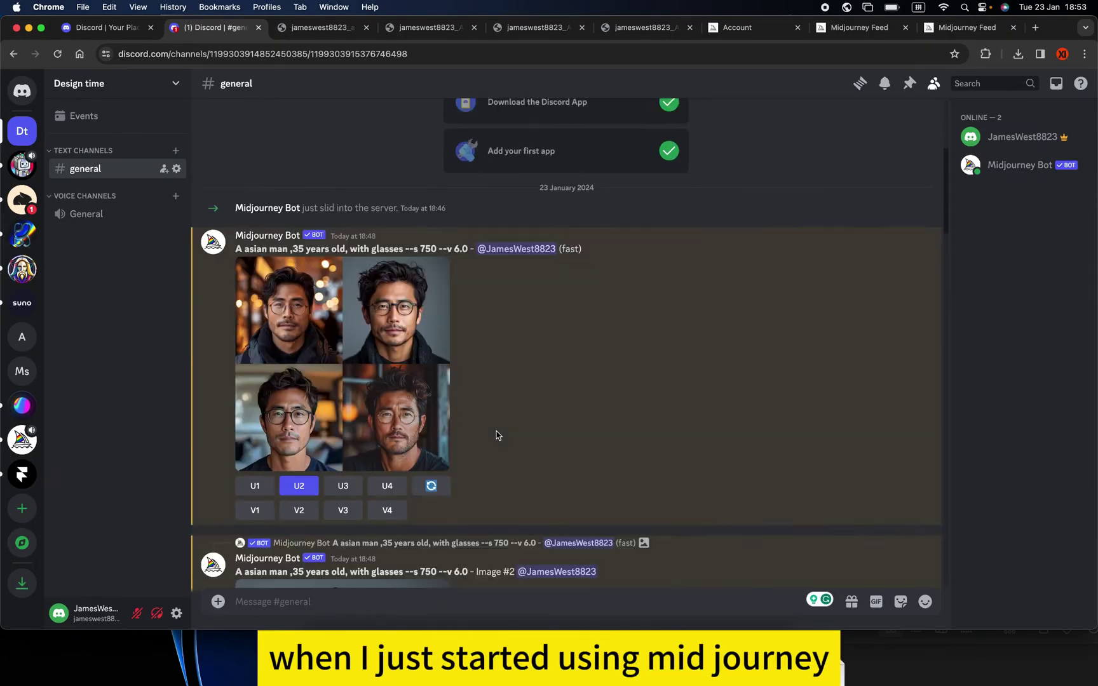
right_click(537, 277)
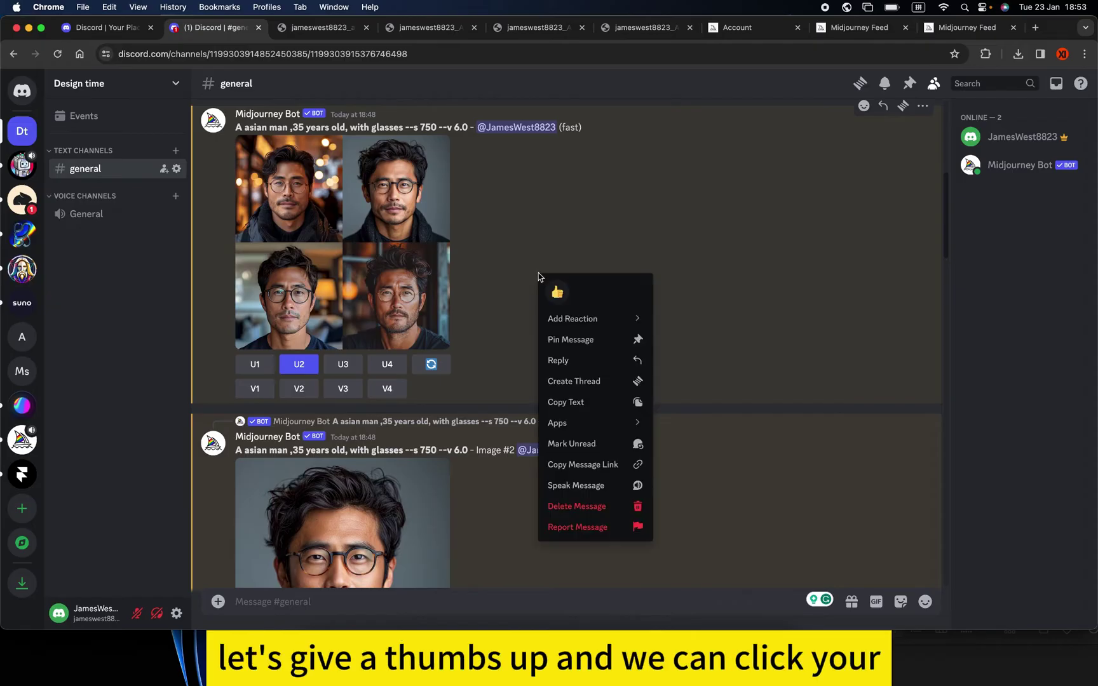
left_click(565, 296)
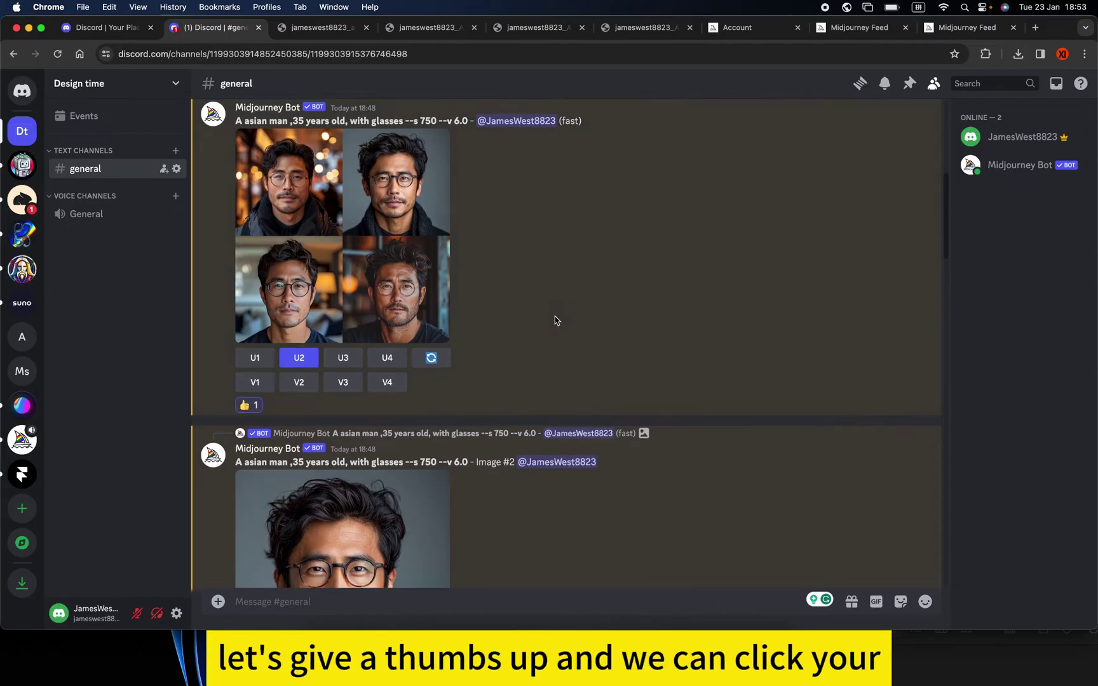
right_click(567, 295)
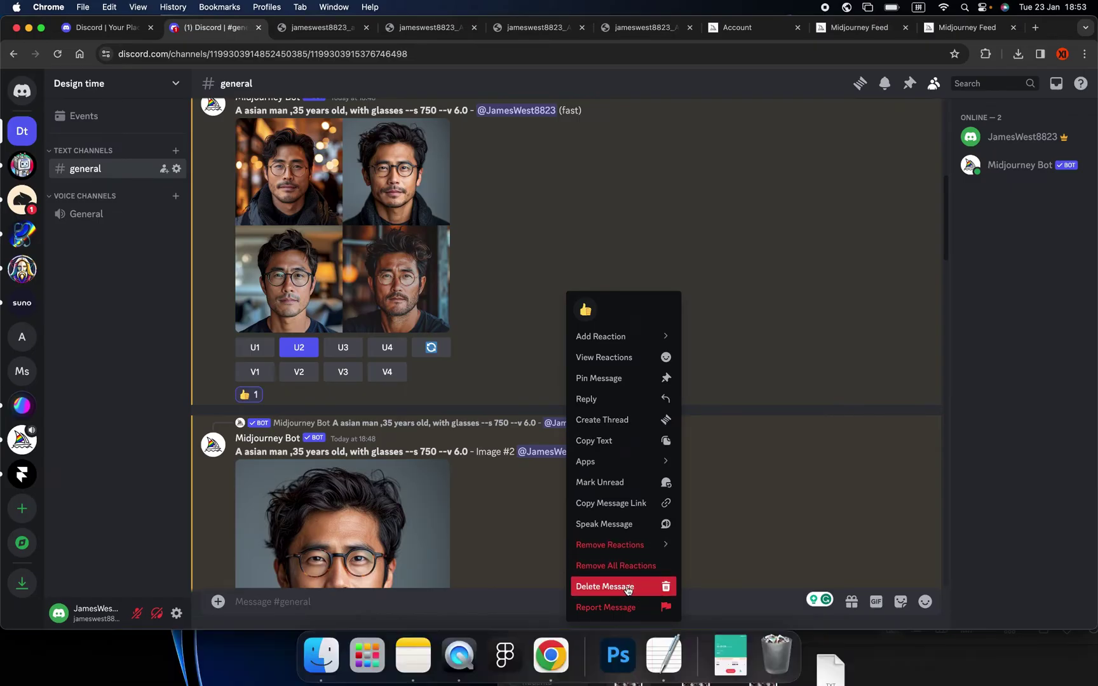
left_click(545, 388)
Bring up the Midjourney Bot's personal settings in the general channel using the /settings command.
scroll(614, 422, "down", 10)
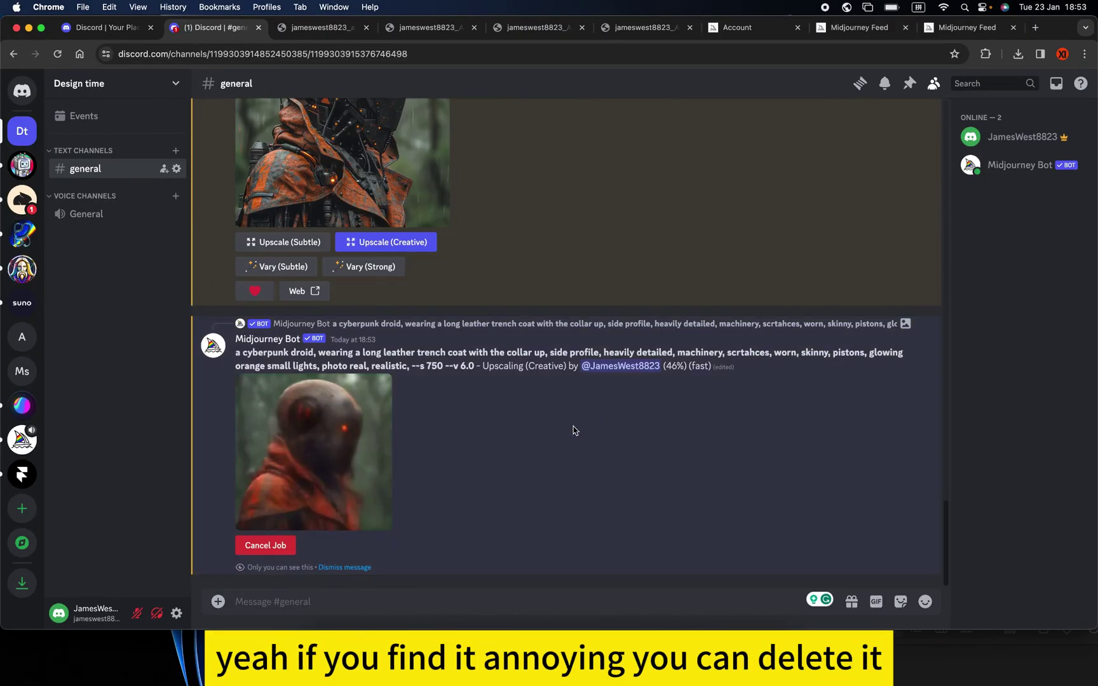
key("Caps_Lock")
type("/s")
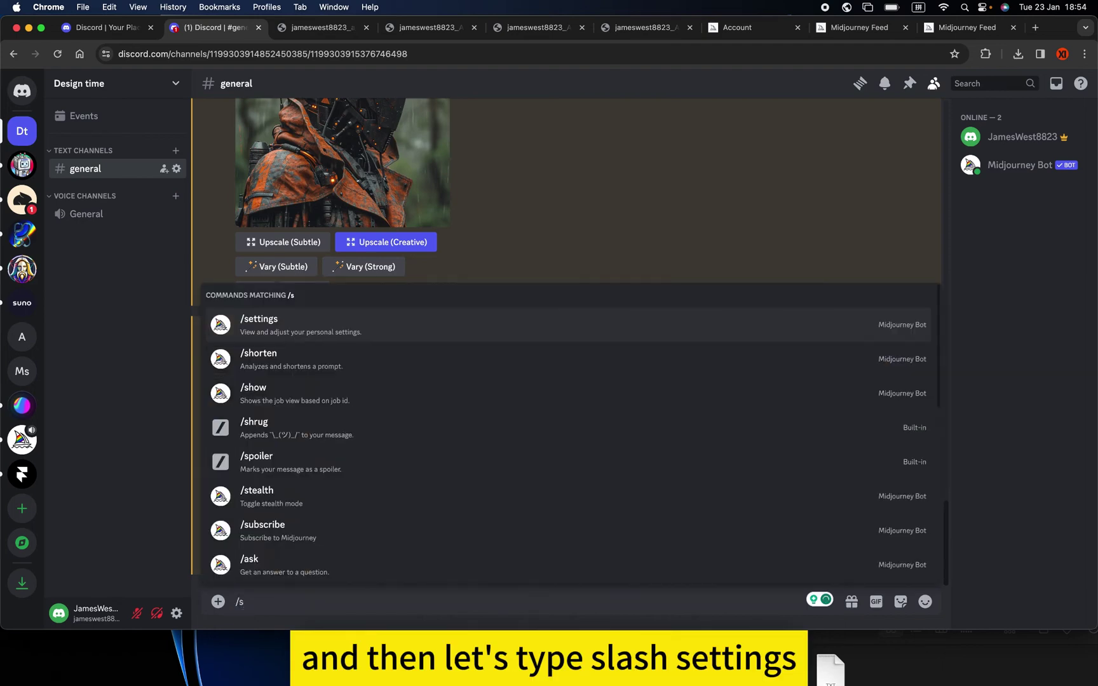
type("e")
key("Caps_Lock")
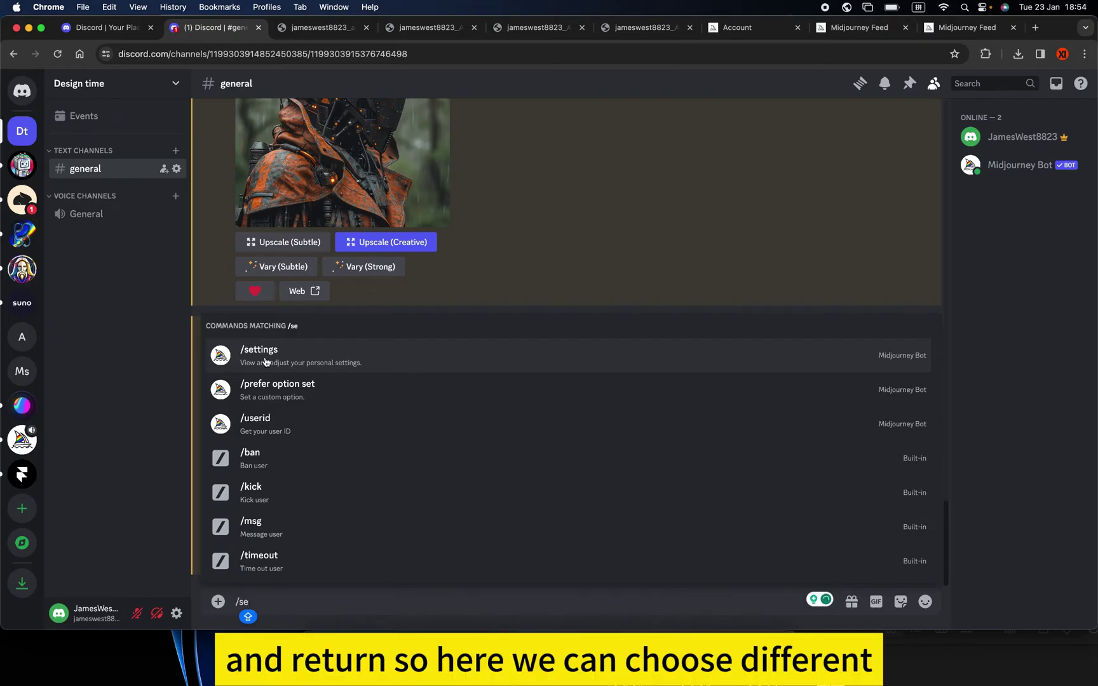
left_click(286, 362)
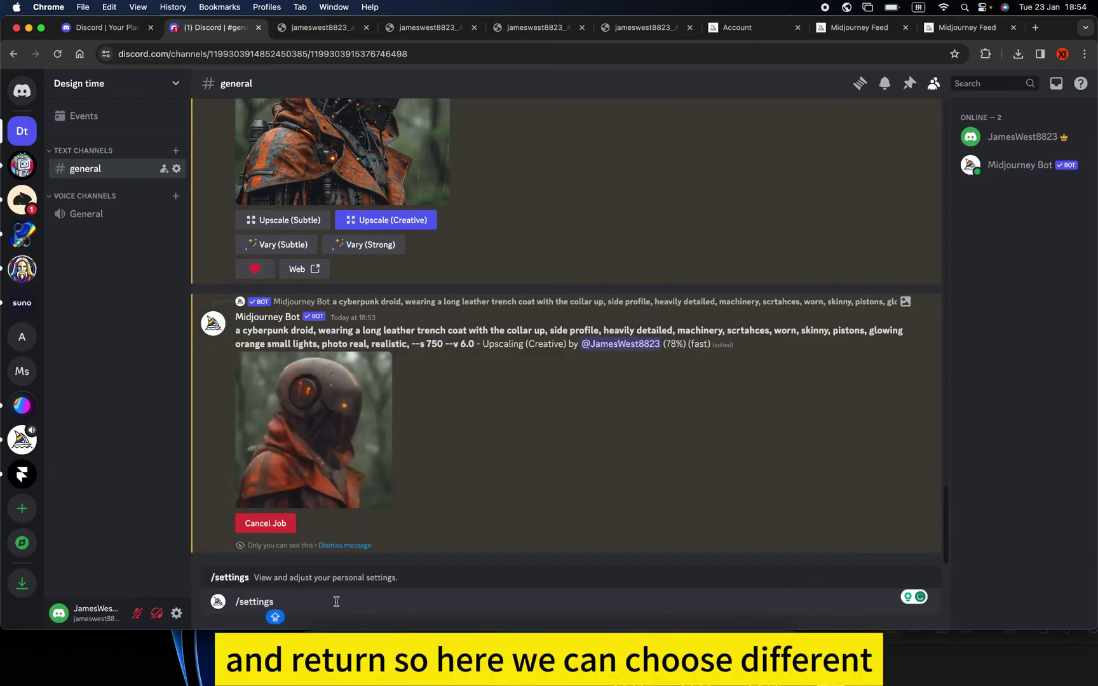
key("Return")
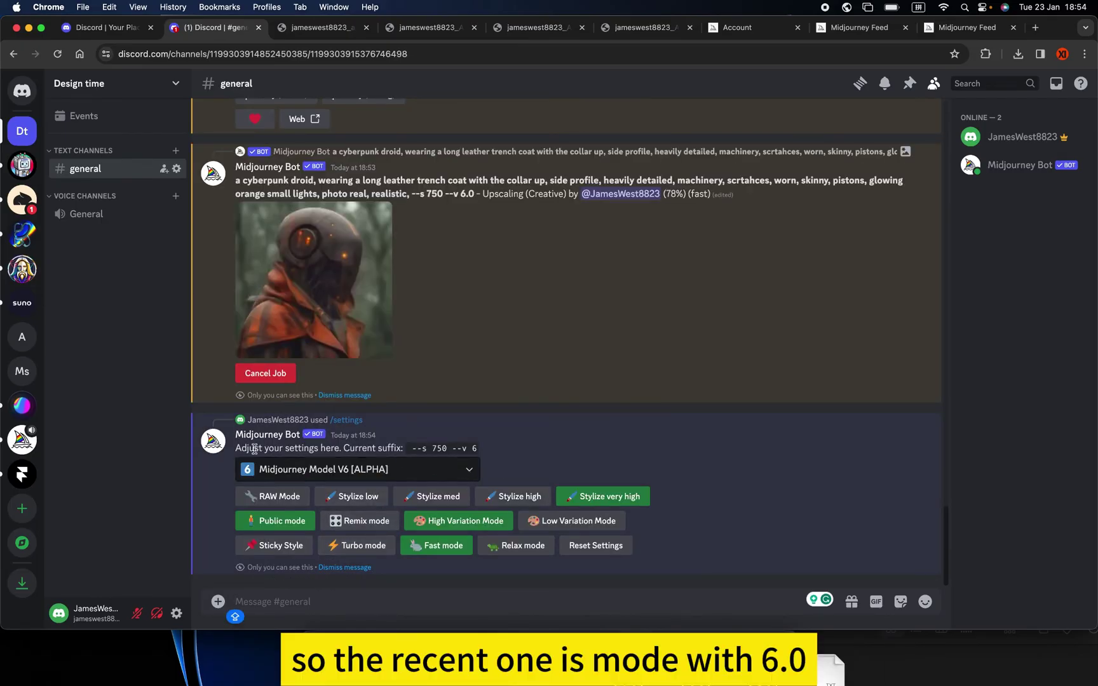
Open the model version list in the Midjourney settings and examine the available models.
left_click(466, 474)
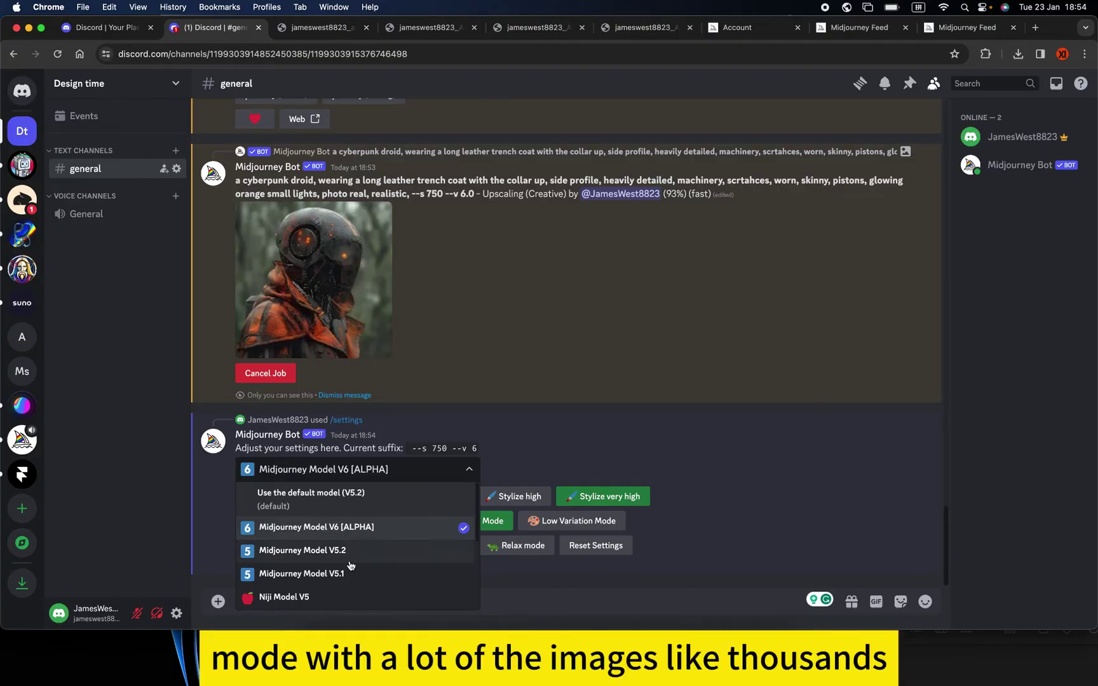
scroll(401, 359, "up", 5)
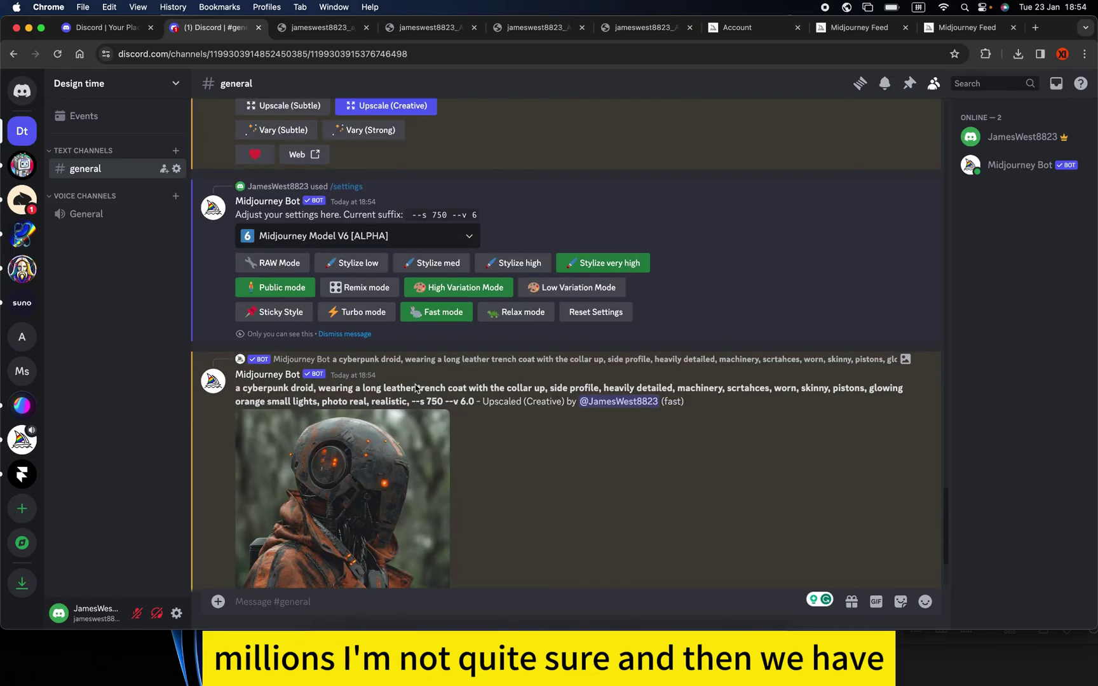
left_click(374, 336)
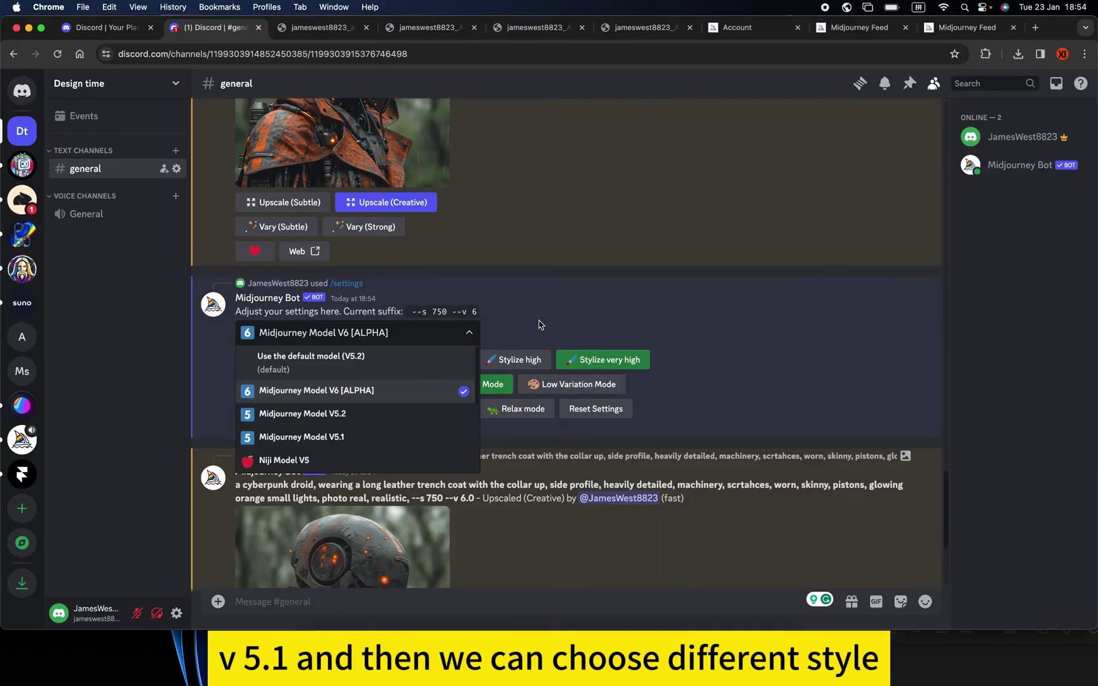
Choose Midjourney Model V6 [ALPHA] as the model version in the bot's settings.
left_click(330, 396)
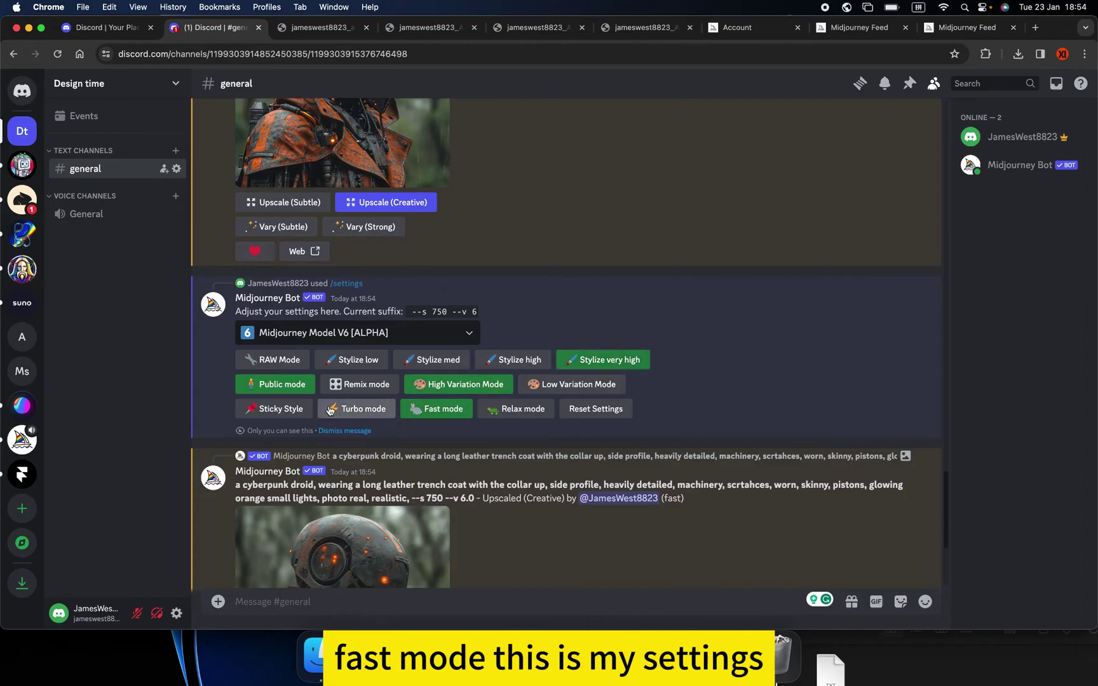
left_click(490, 392)
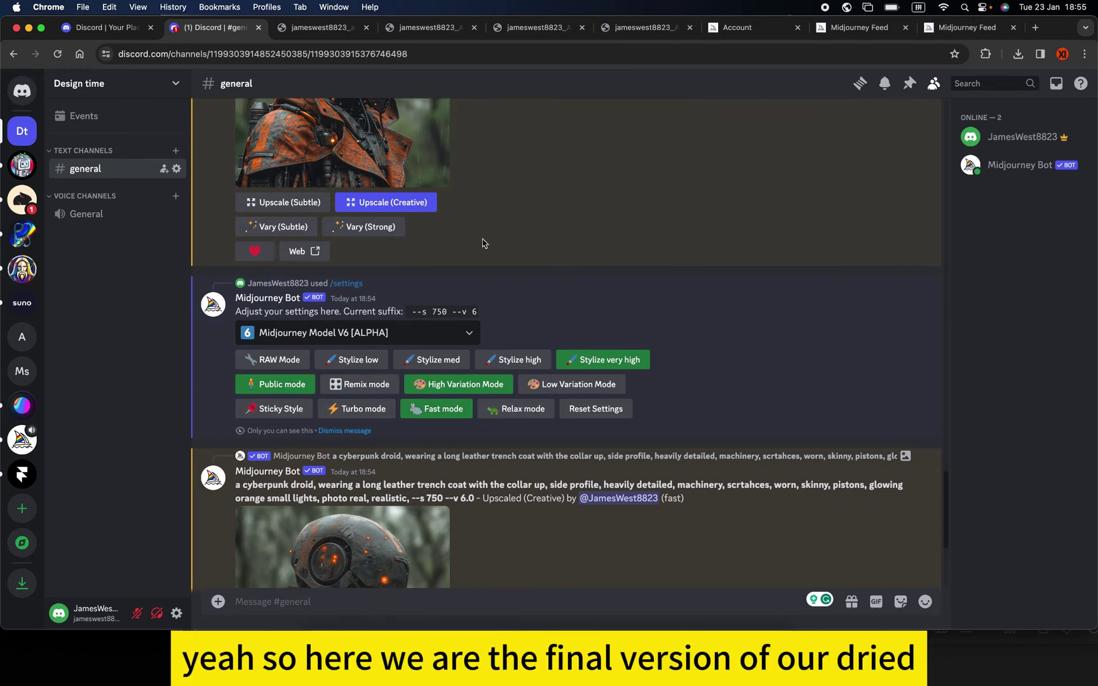
Enlarge the creatively upscaled cyberpunk droid image and open it in its own browser tab.
scroll(571, 344, "down", 5)
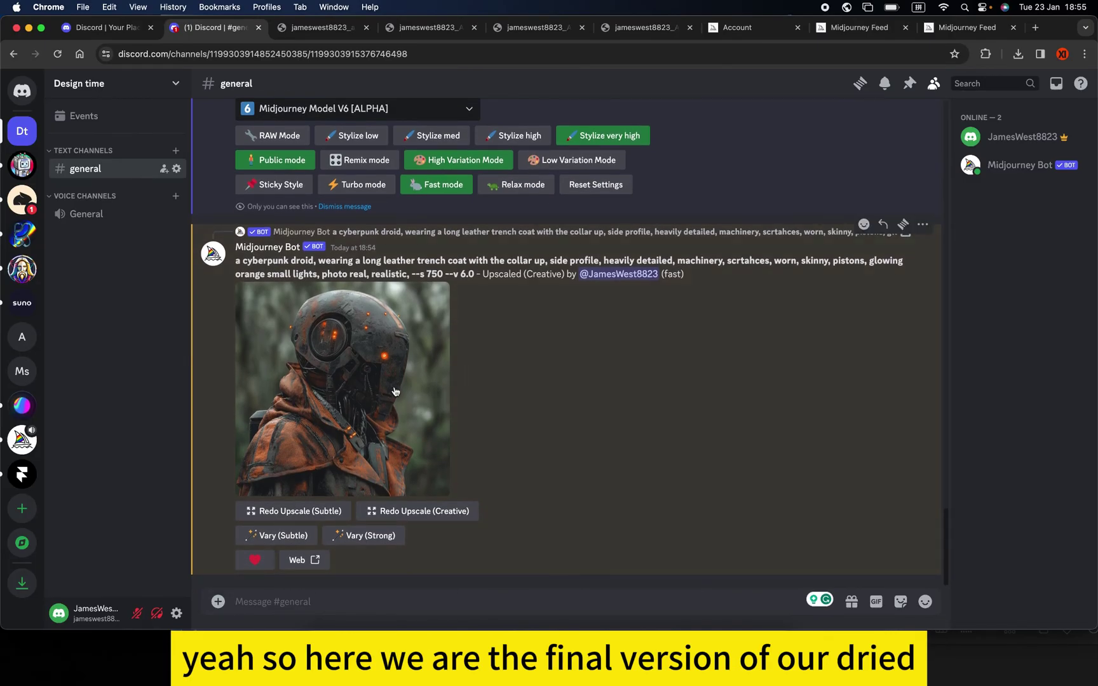
left_click(395, 391)
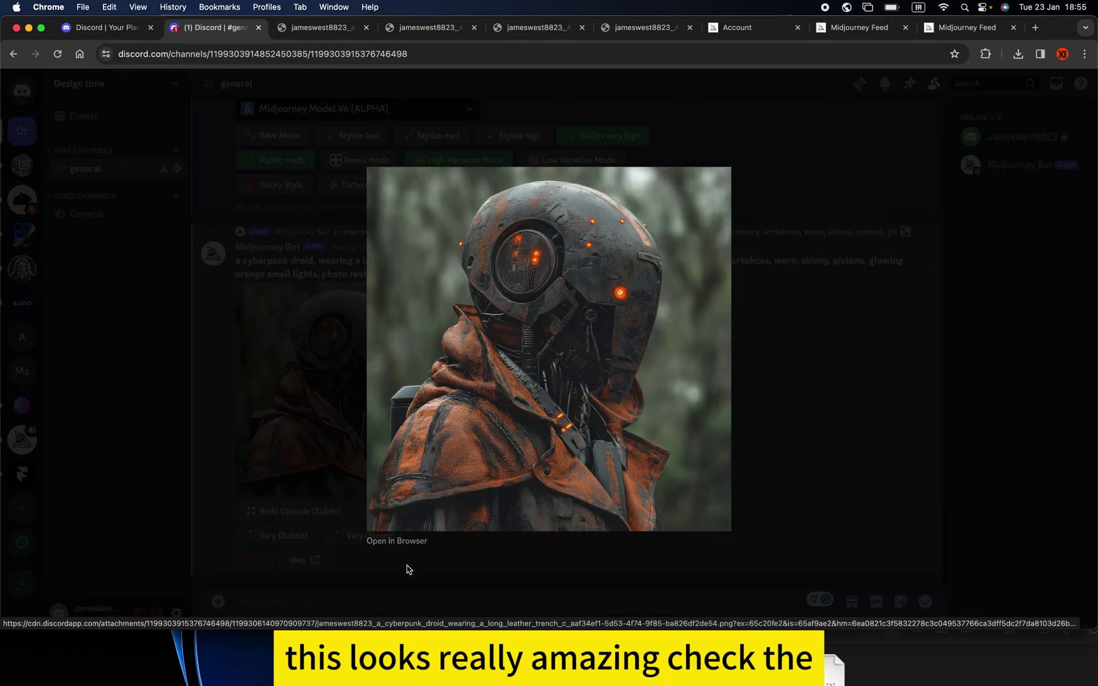
left_click(412, 542)
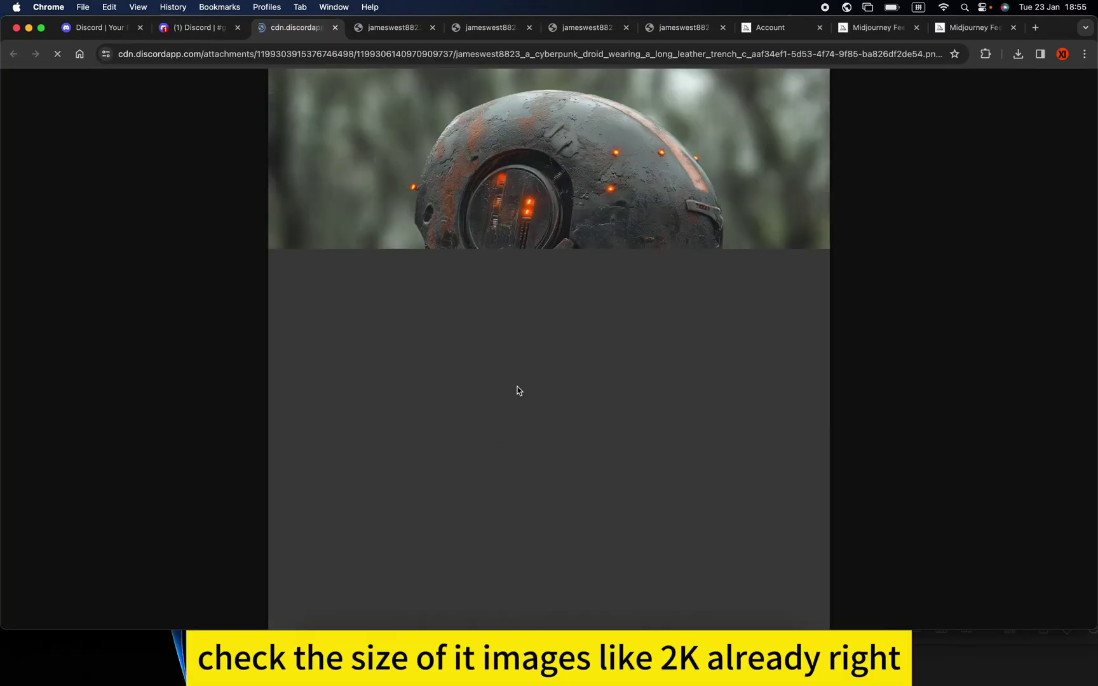
Examine the upscaled droid image at full size, checking the helmet, visor lights, neck machinery and leather coat.
left_click(577, 256)
scroll(593, 288, "up", 2)
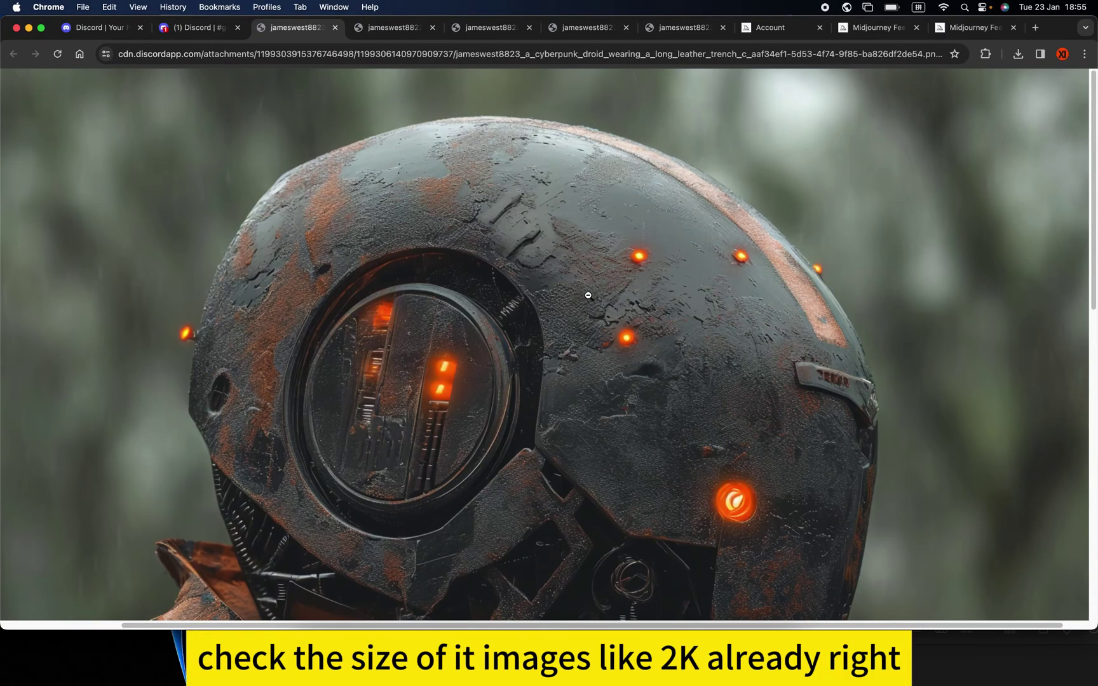
scroll(592, 292, "down", 5)
scroll(592, 300, "down", 5)
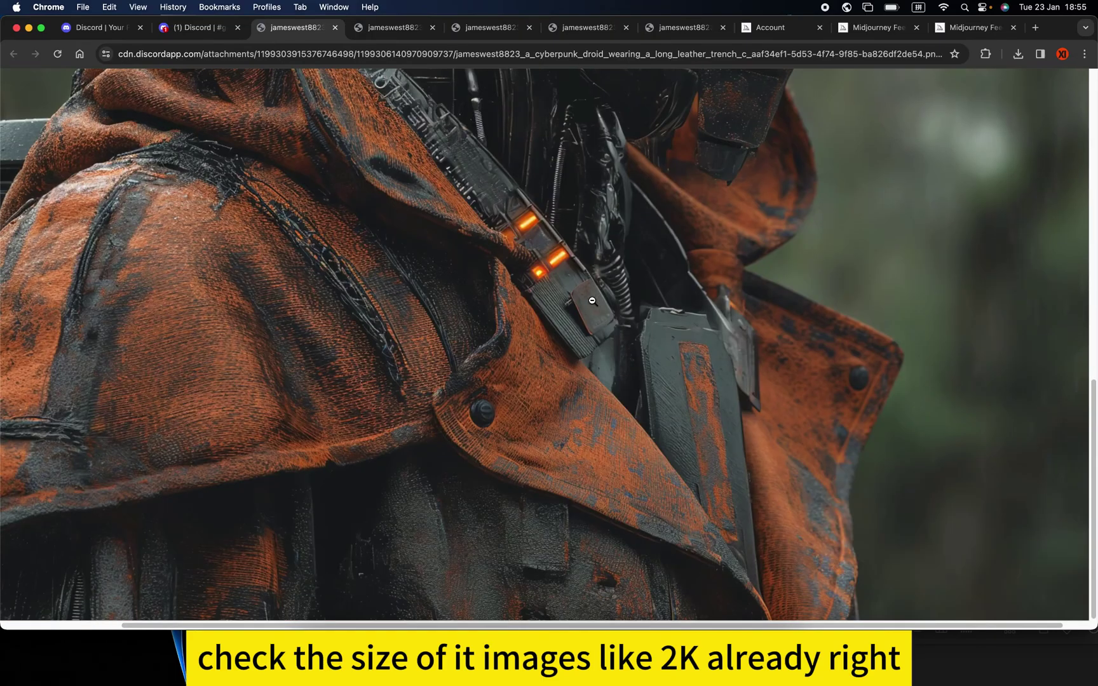
scroll(835, 383, "up", 8)
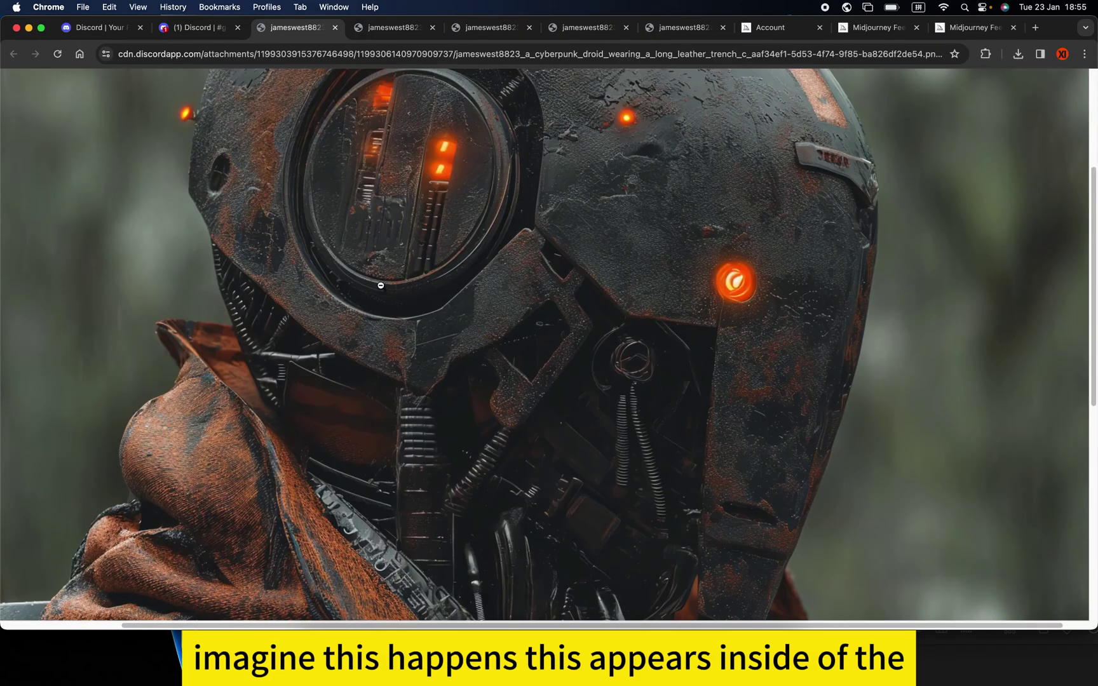
scroll(547, 368, "down", 6)
scroll(550, 369, "down", 2)
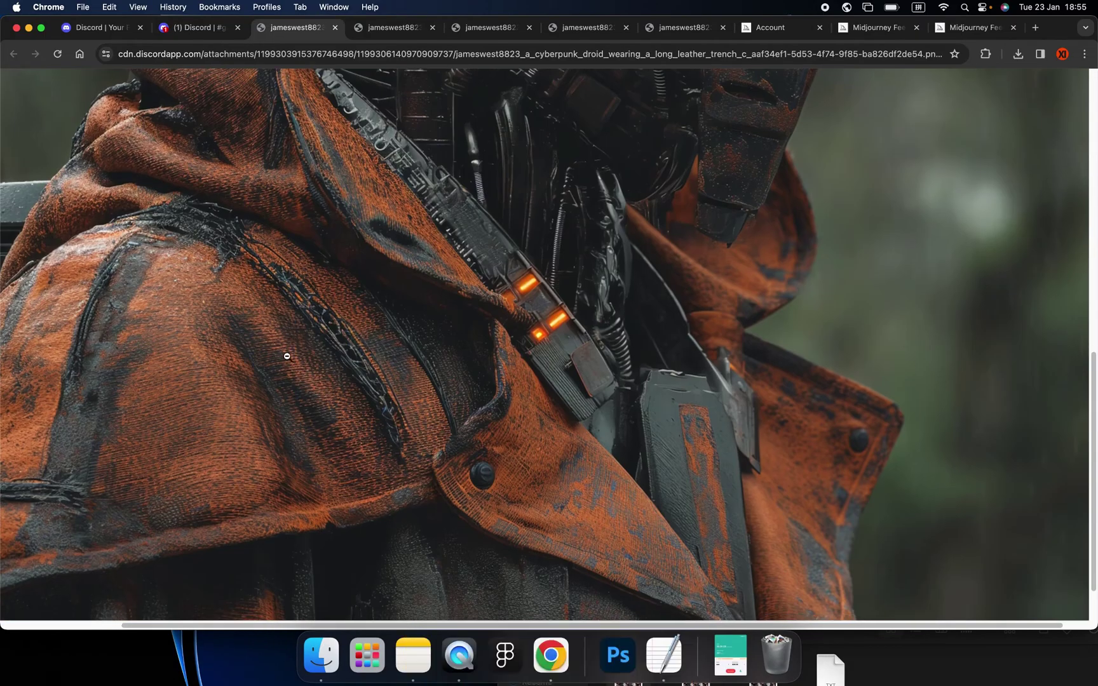
scroll(464, 444, "up", 1)
scroll(465, 444, "up", 8)
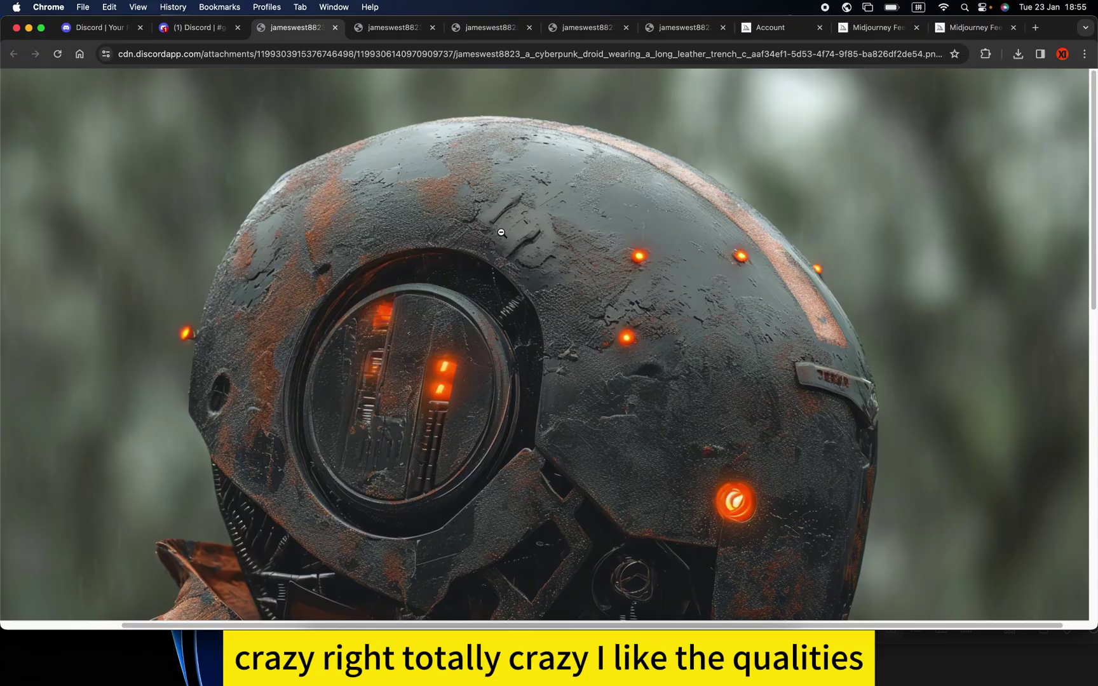
left_click(502, 233)
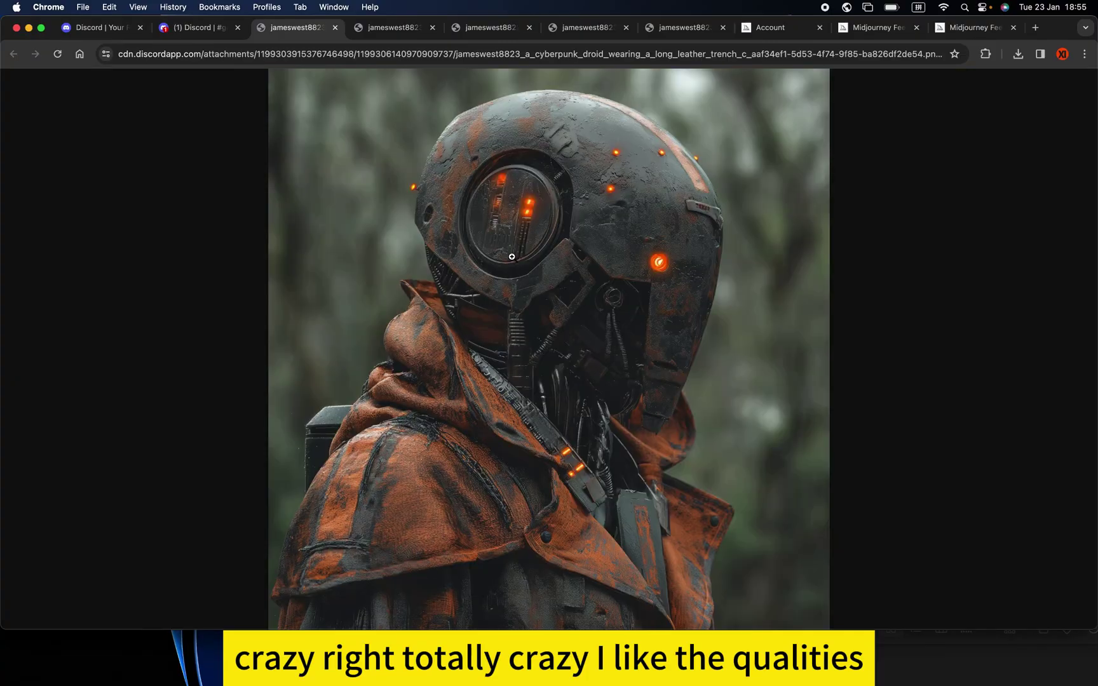
left_click(512, 258)
left_click(517, 282)
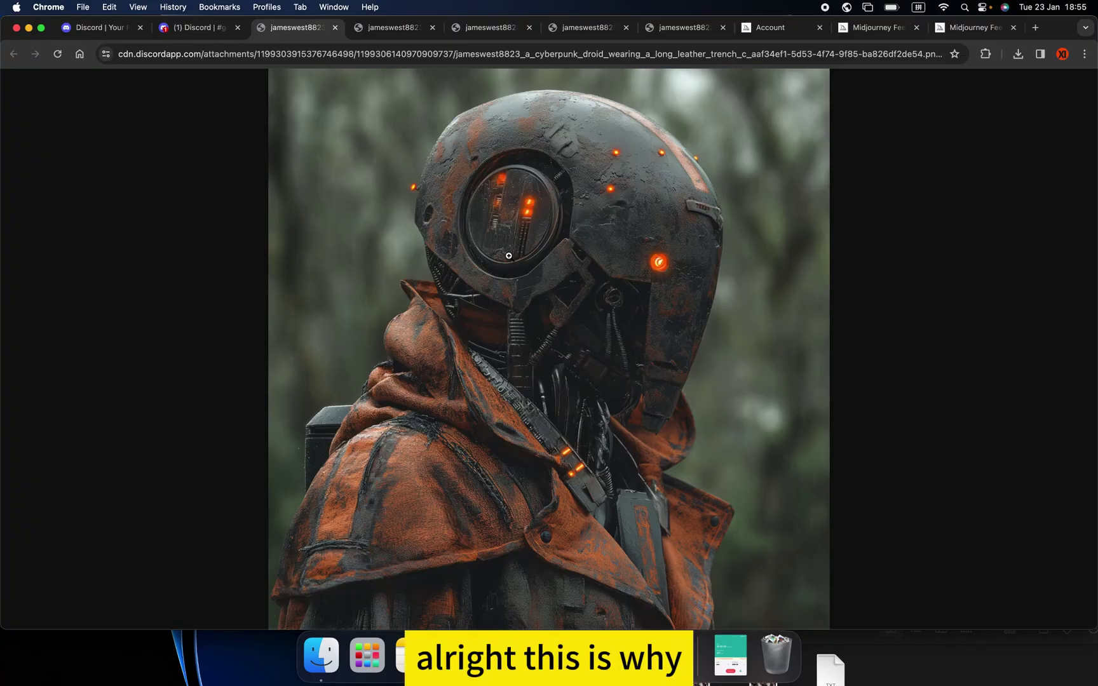
left_click(509, 256)
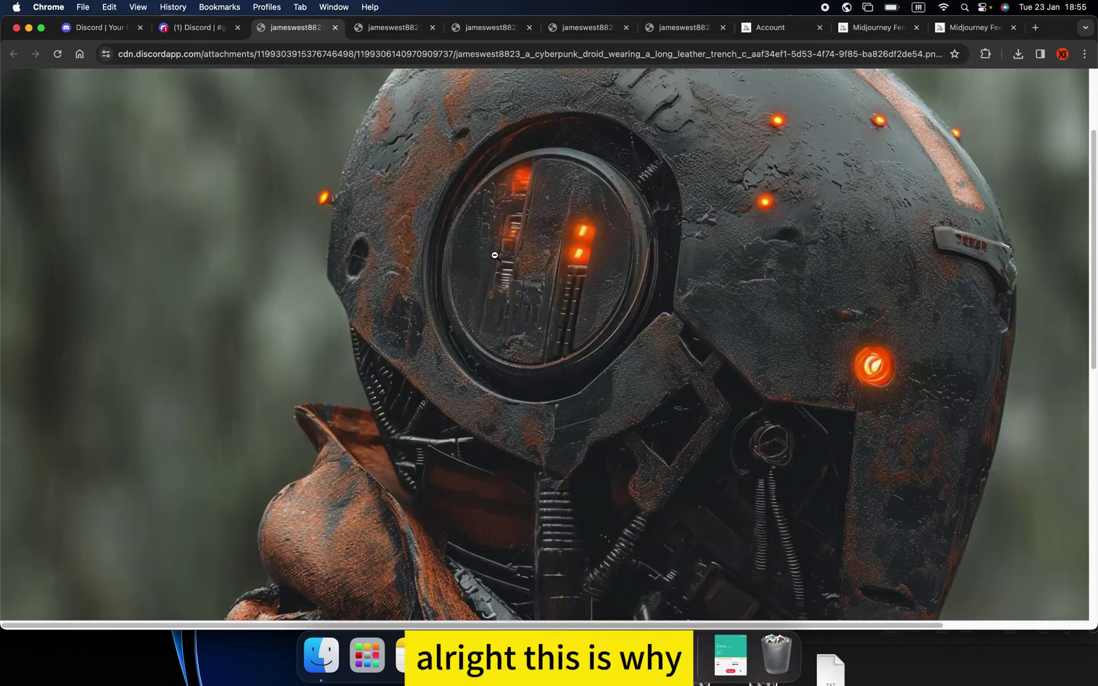
Return to the Discord channel and highlight the droid's prompt text, from "a cyberpunk droid" through "realistic,".
left_click(205, 35)
left_click(764, 398)
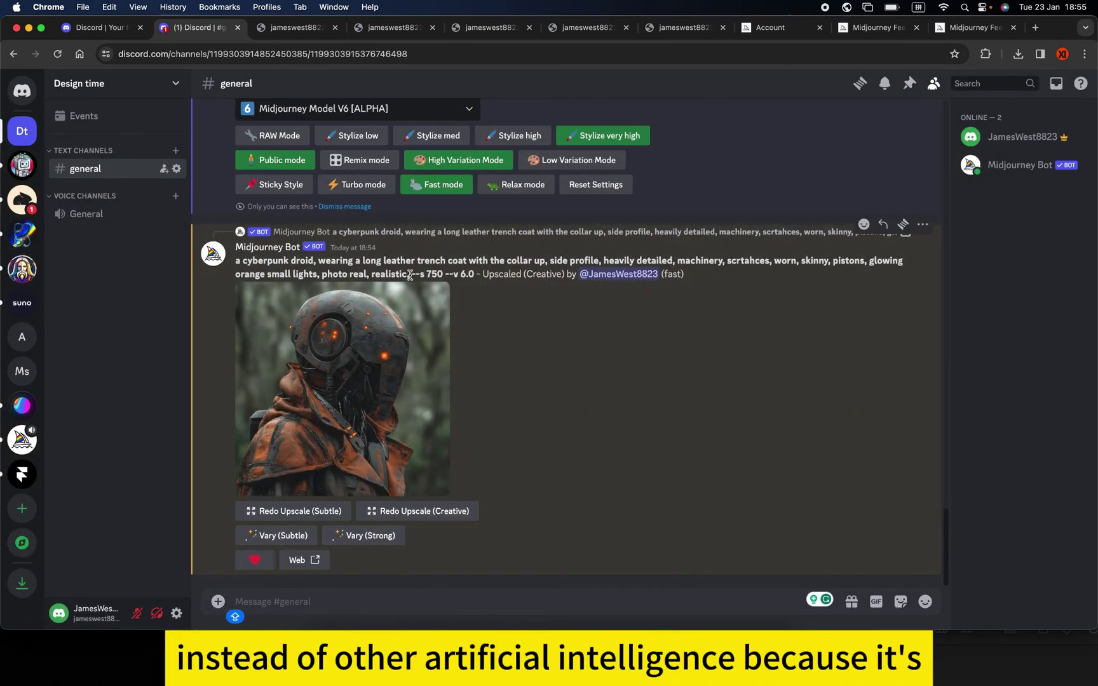
left_click_drag(409, 275, 234, 268)
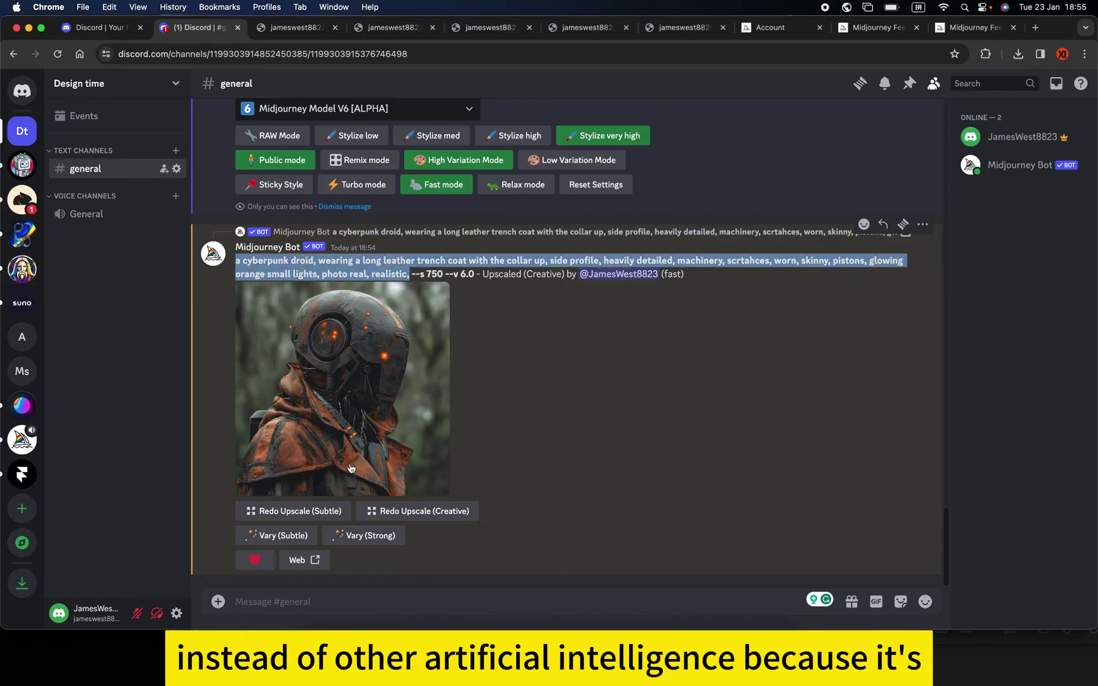
left_click(591, 219)
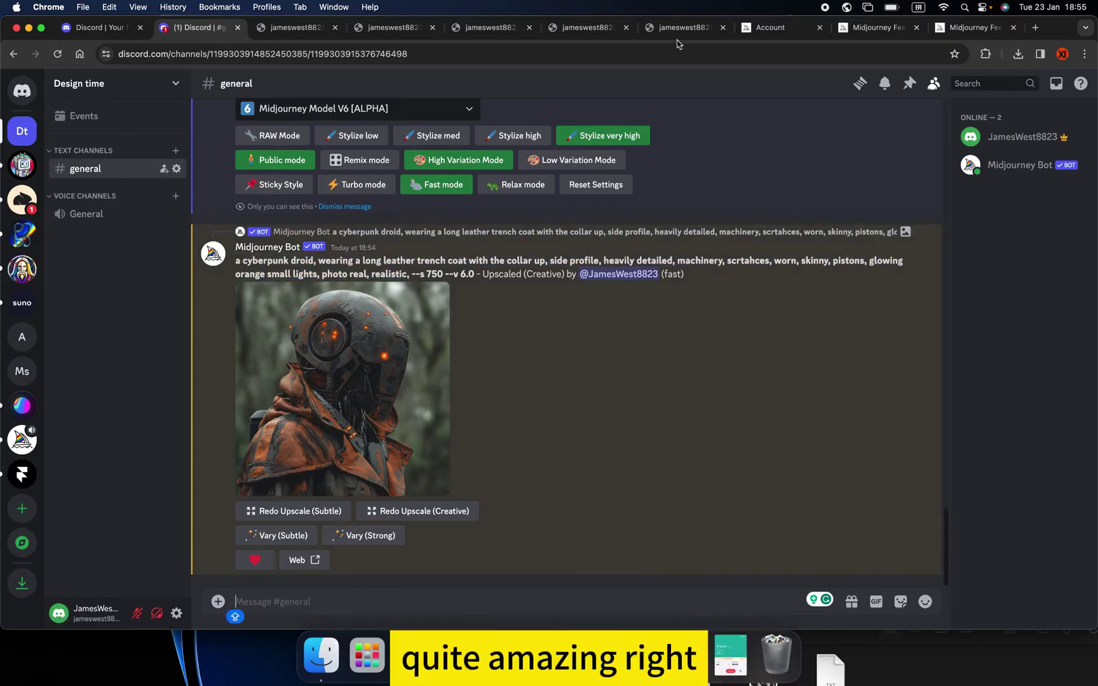
Switch to the Midjourney Explore feed and browse it for a fantasy or sci-fi image to try.
left_click(581, 32)
left_click(775, 30)
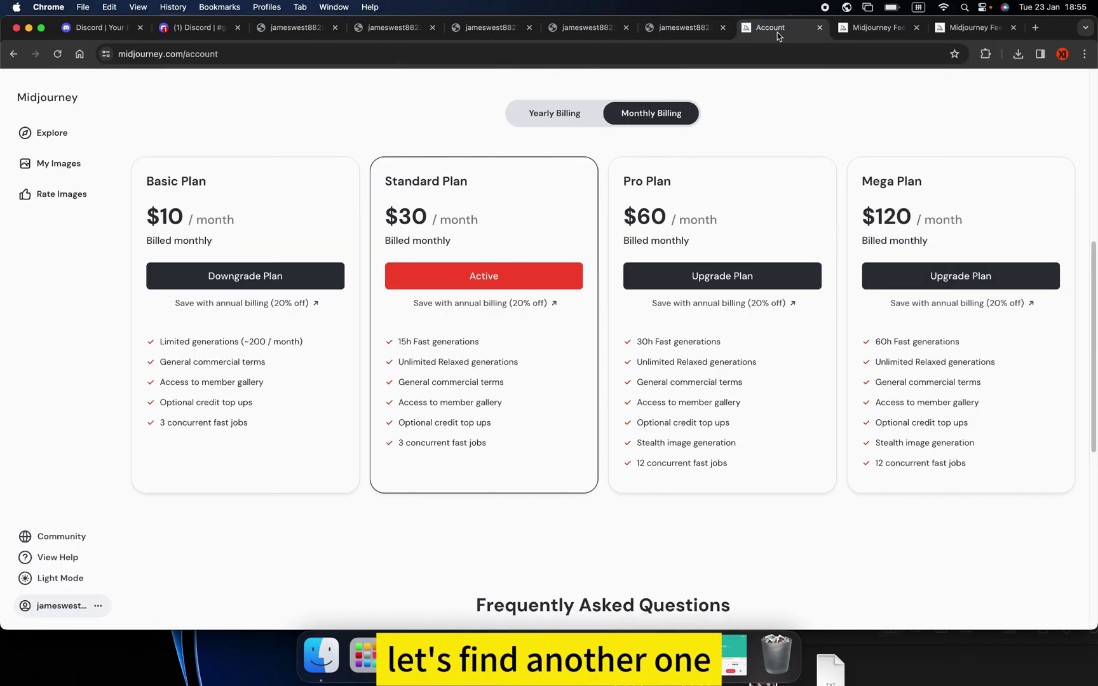
left_click(877, 27)
scroll(547, 311, "down", 2)
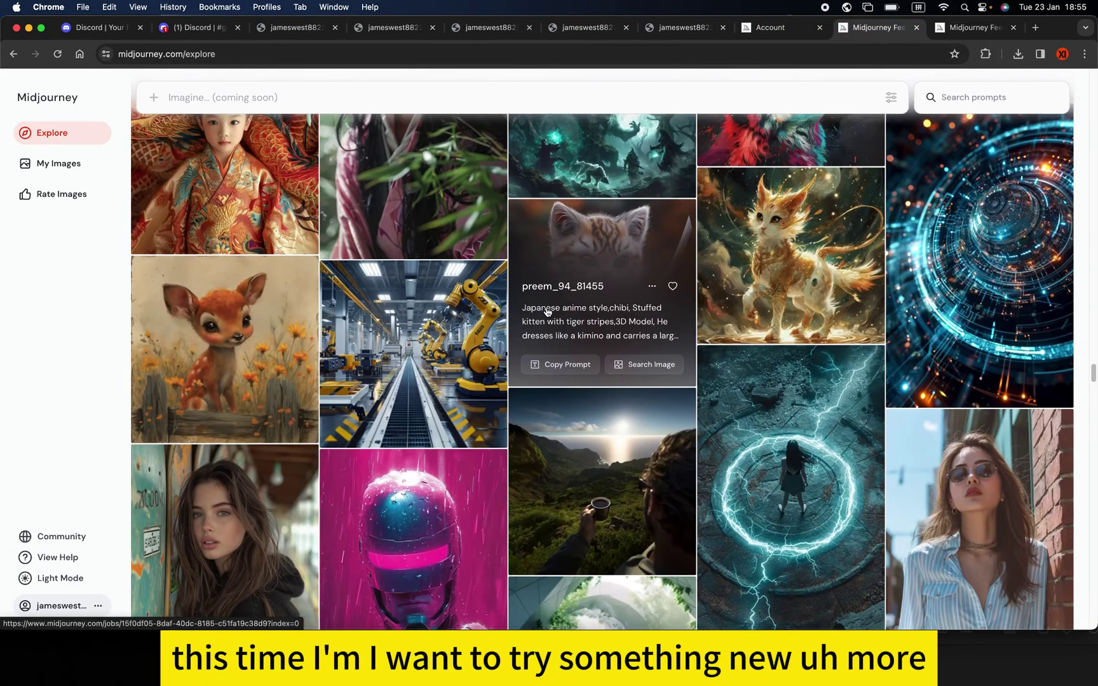
scroll(547, 312, "down", 6)
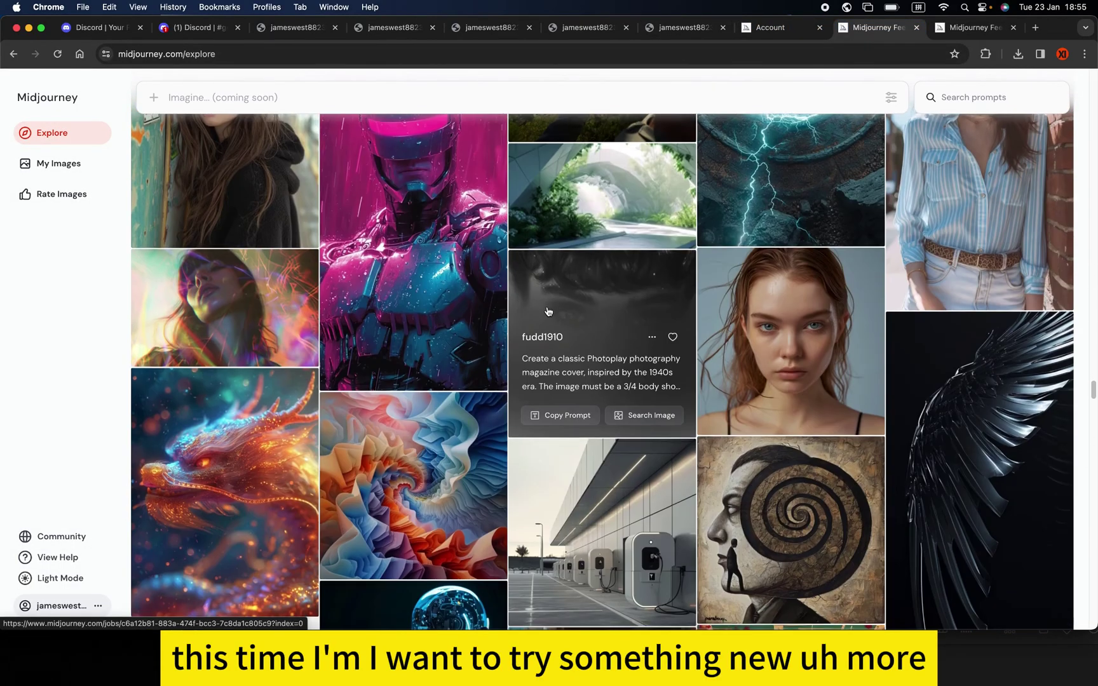
scroll(548, 311, "down", 8)
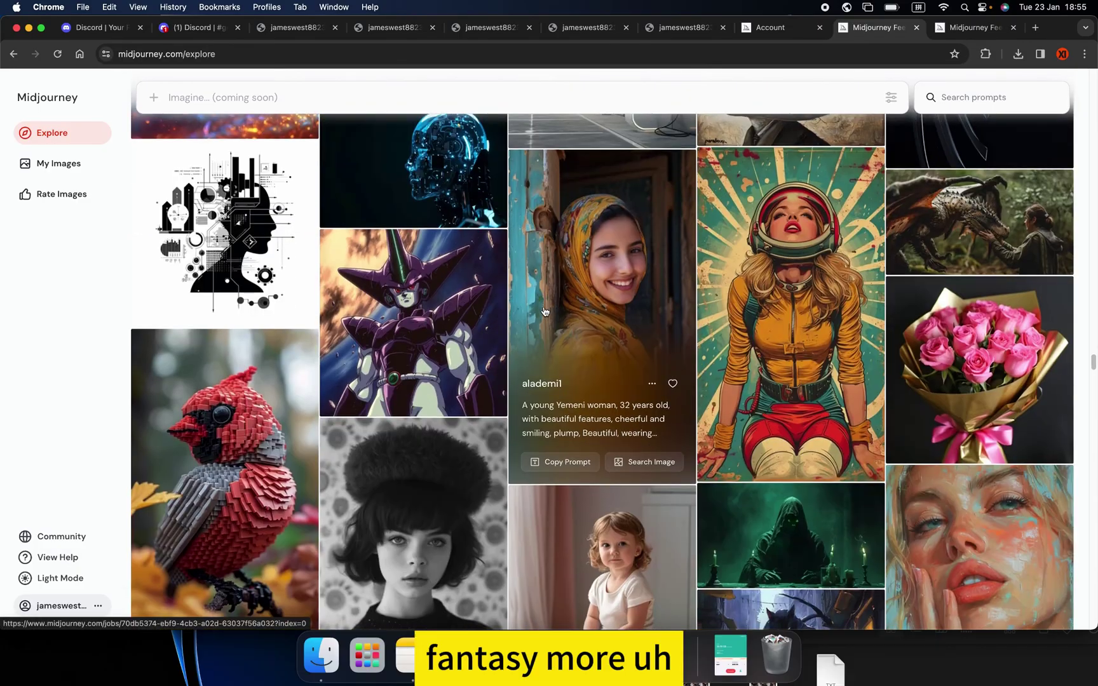
scroll(545, 312, "down", 9)
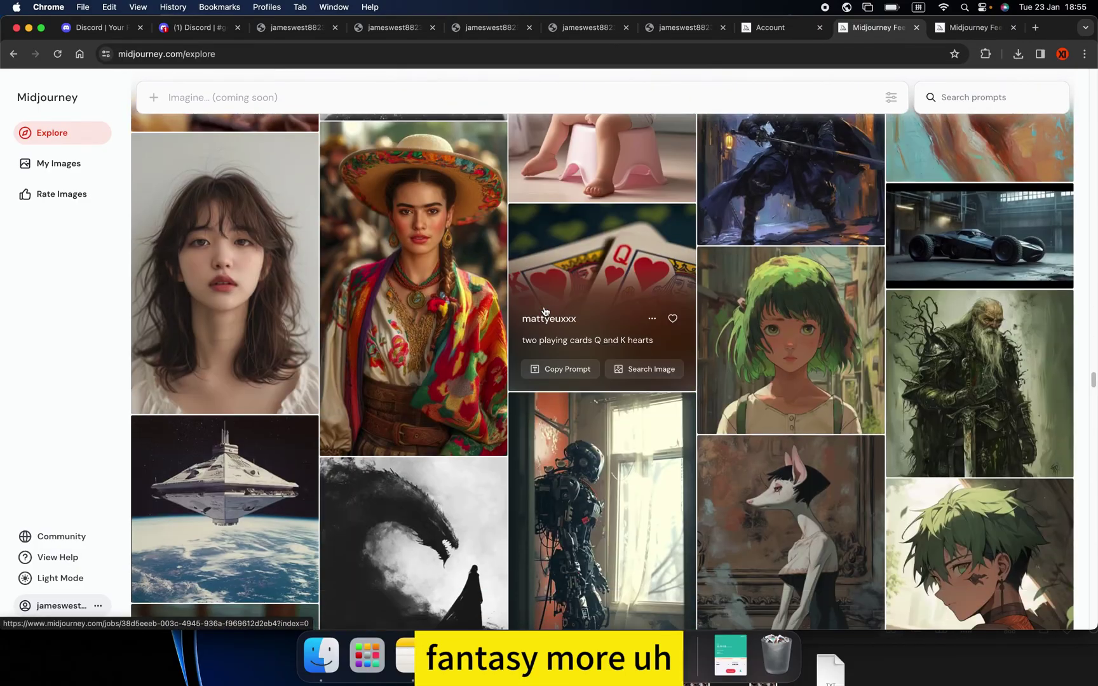
scroll(531, 304, "down", 3)
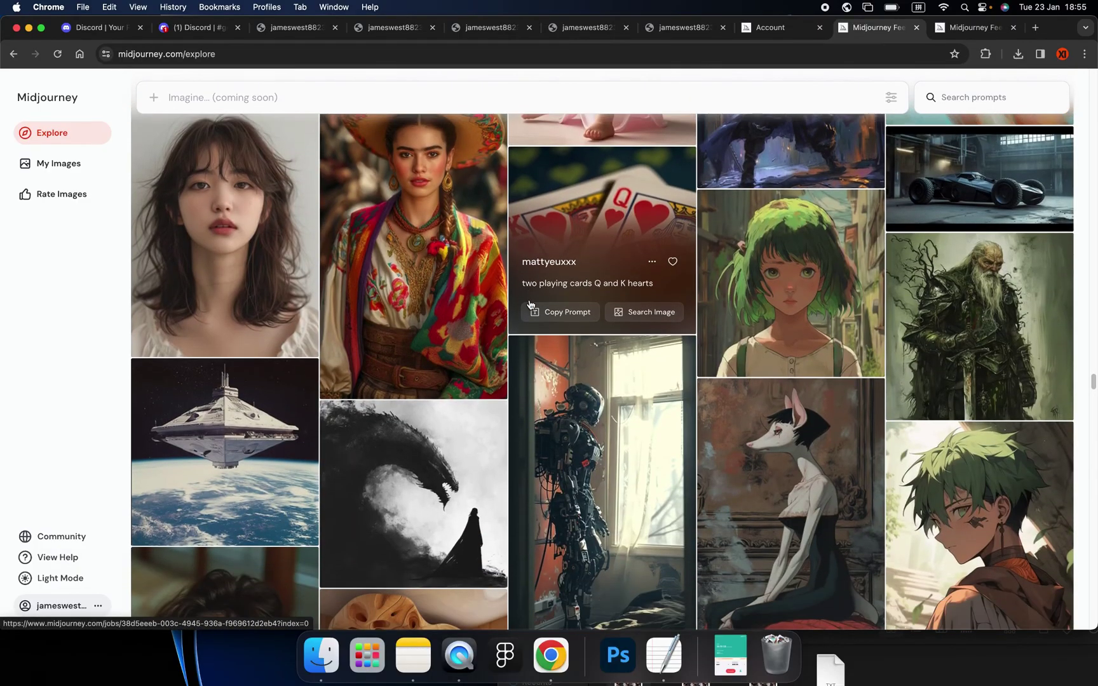
scroll(502, 300, "down", 7)
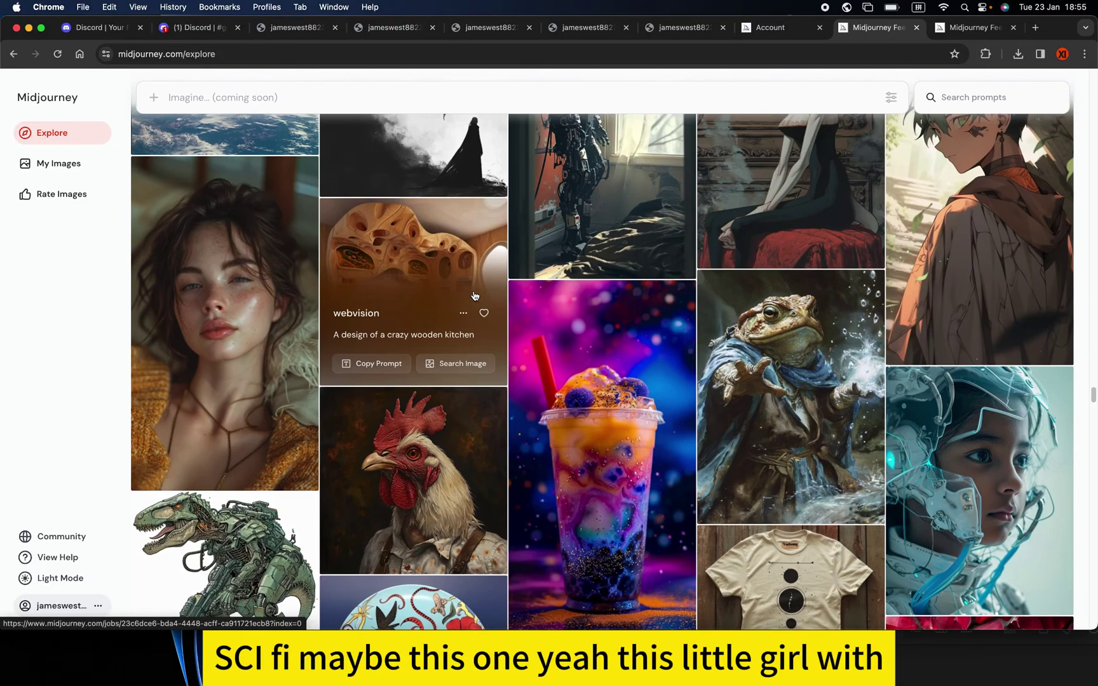
scroll(477, 296, "down", 2)
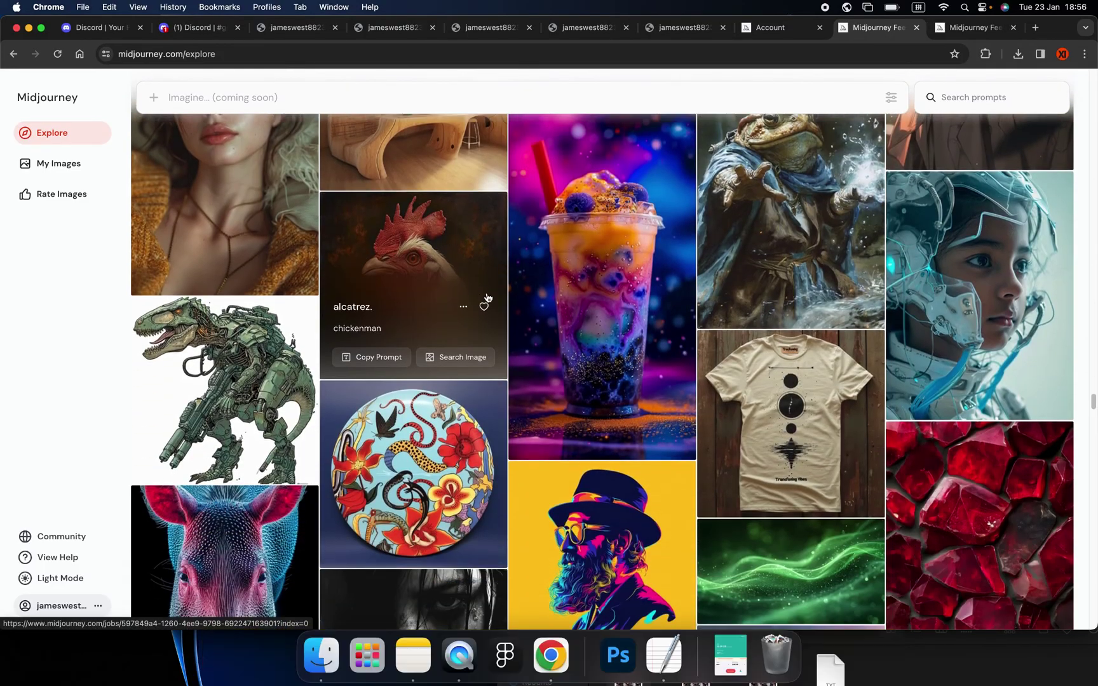
Open the image of the girl in a robotic costume and copy its full prompt text.
left_click(953, 271)
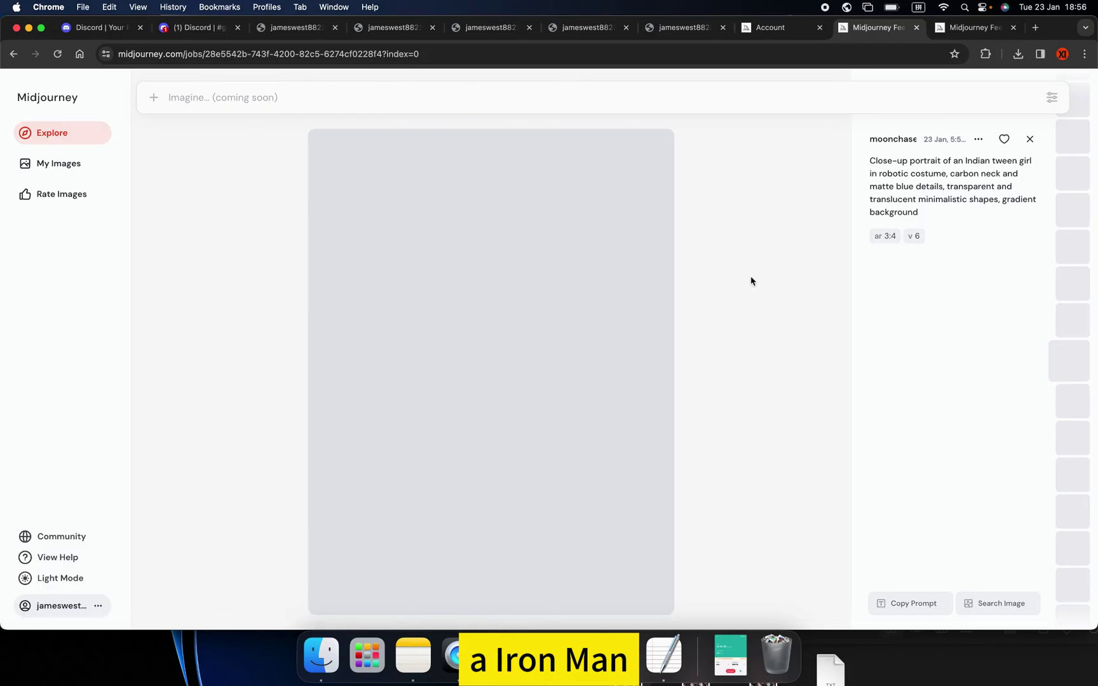
left_click_drag(870, 161, 925, 217)
key("super+c")
left_click(931, 218)
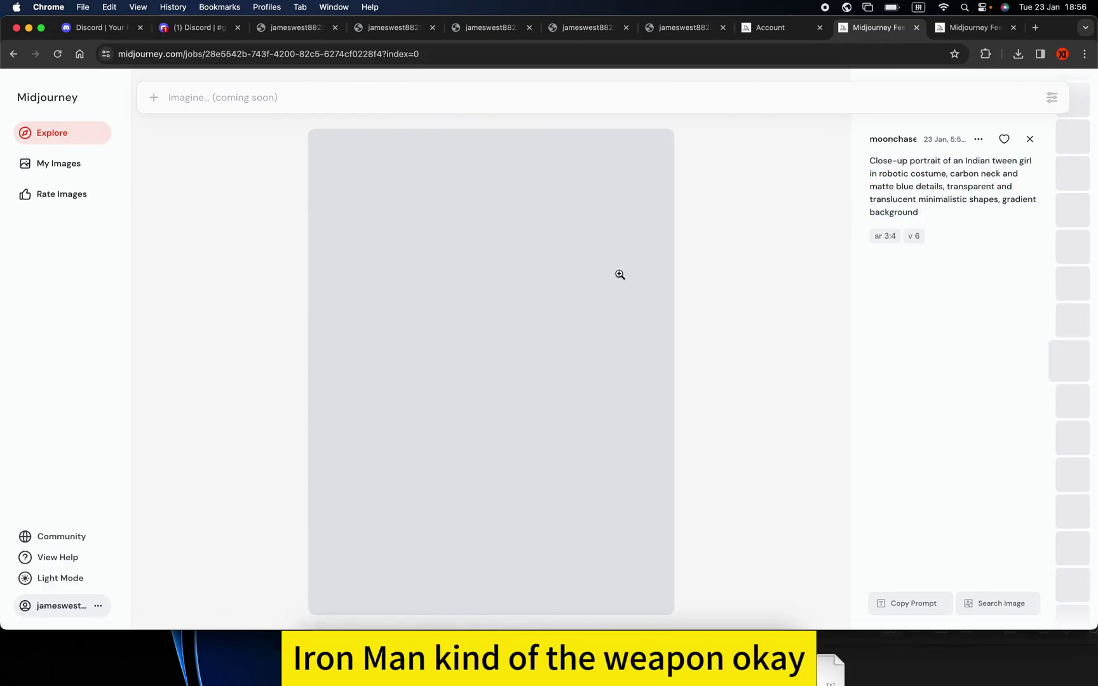
Back in the Discord general channel, submit an /imagine request with the copied robotic-costume portrait prompt followed by --ar 16:9.
left_click(197, 27)
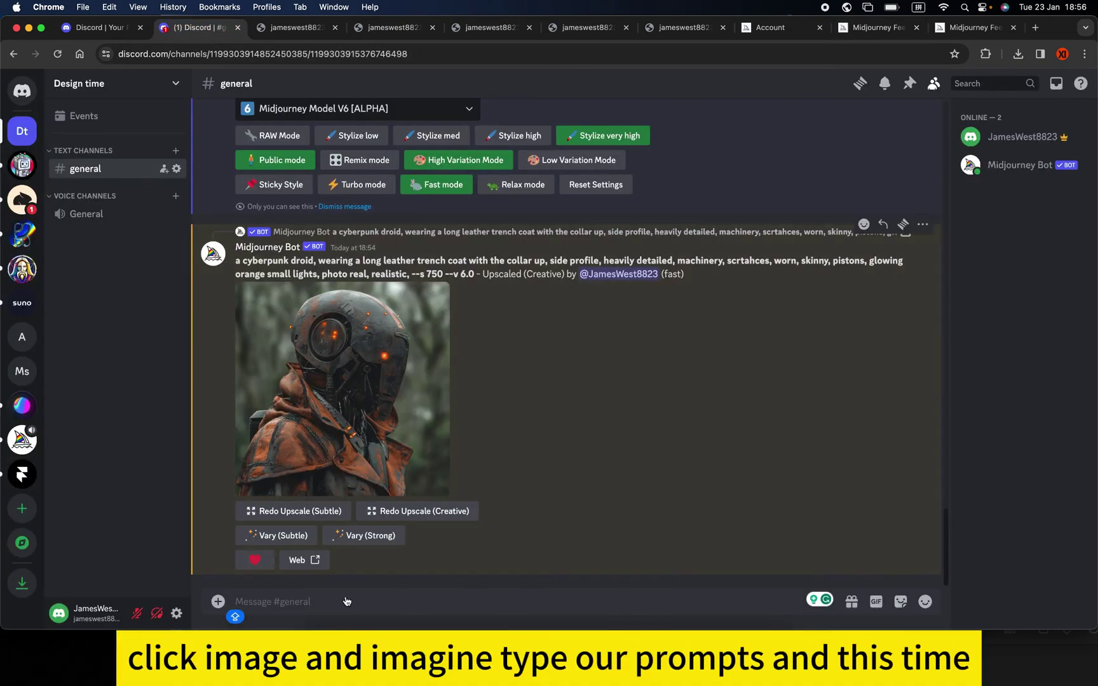
left_click(401, 602)
type("/")
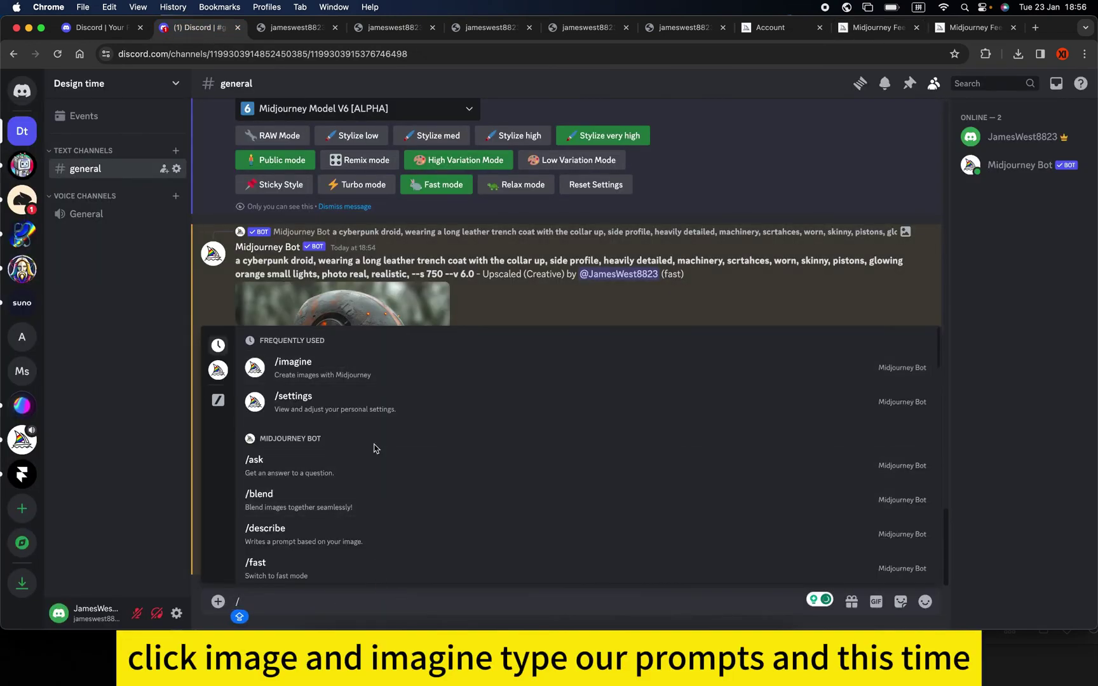
left_click(372, 374)
key("super+v")
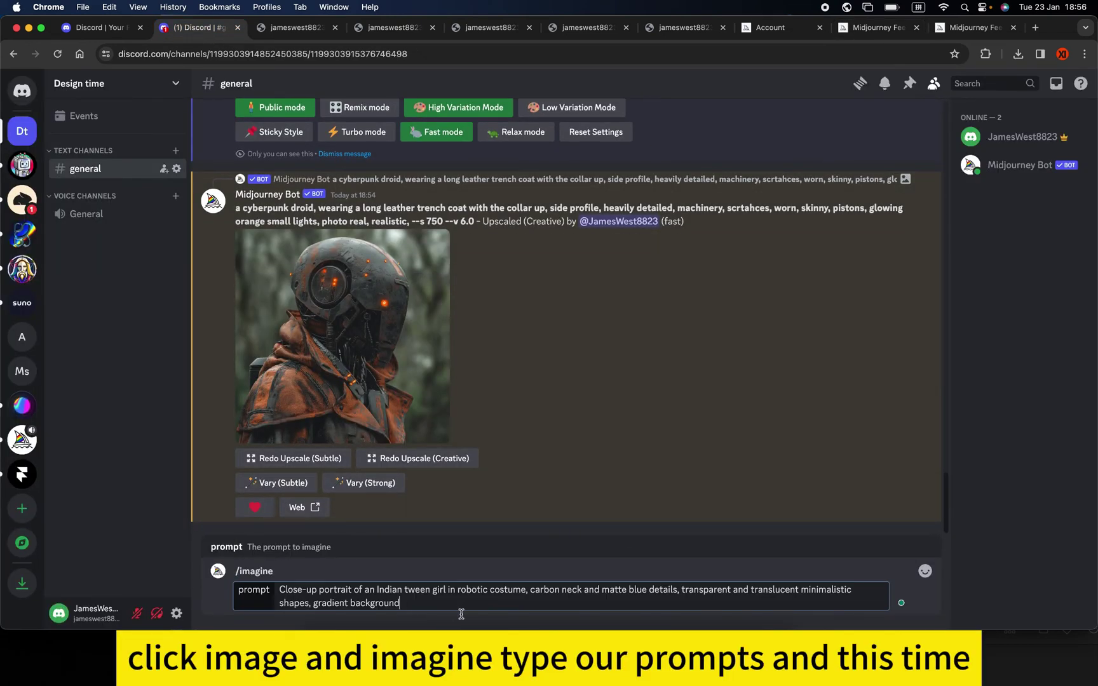
type("--")
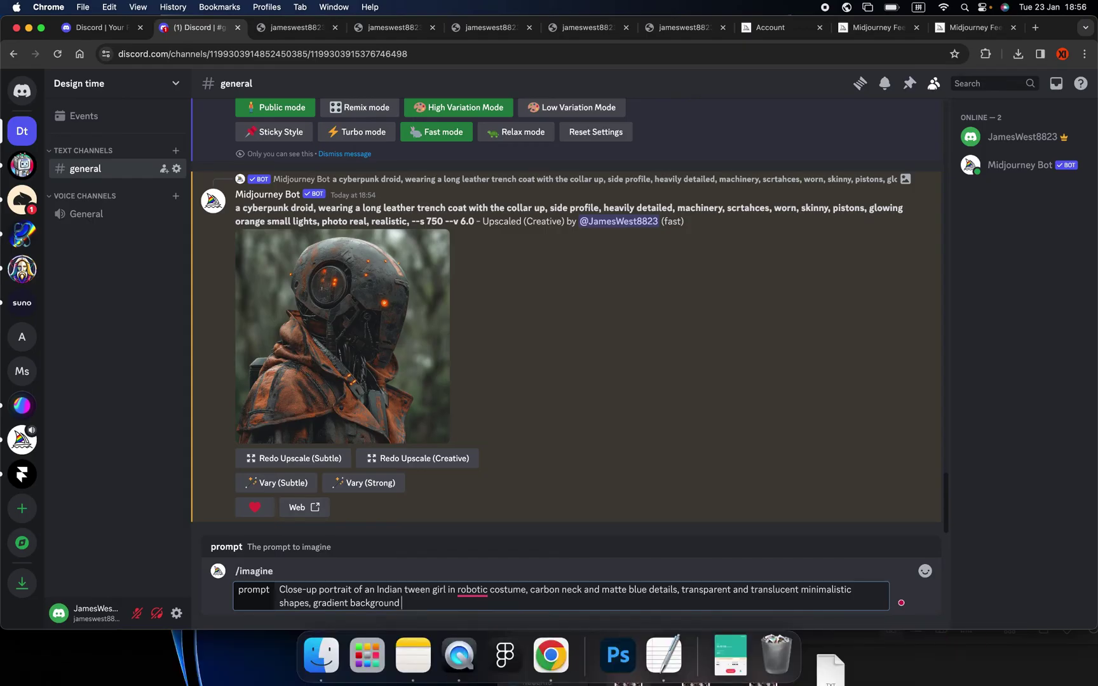
type("ar 16:9")
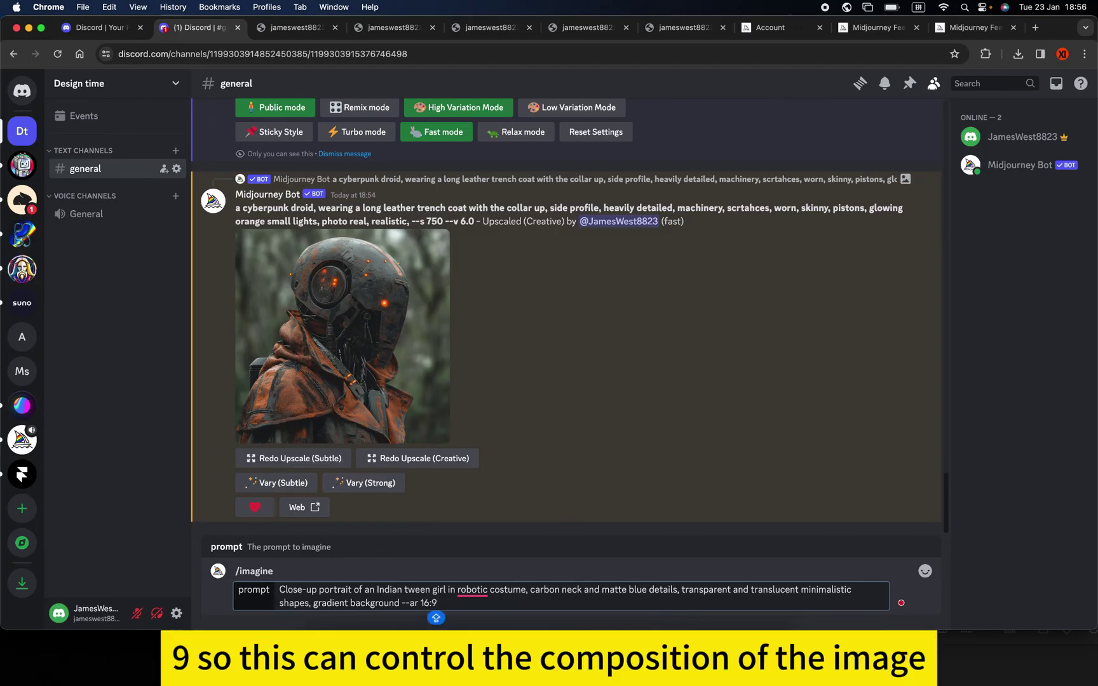
key("Return")
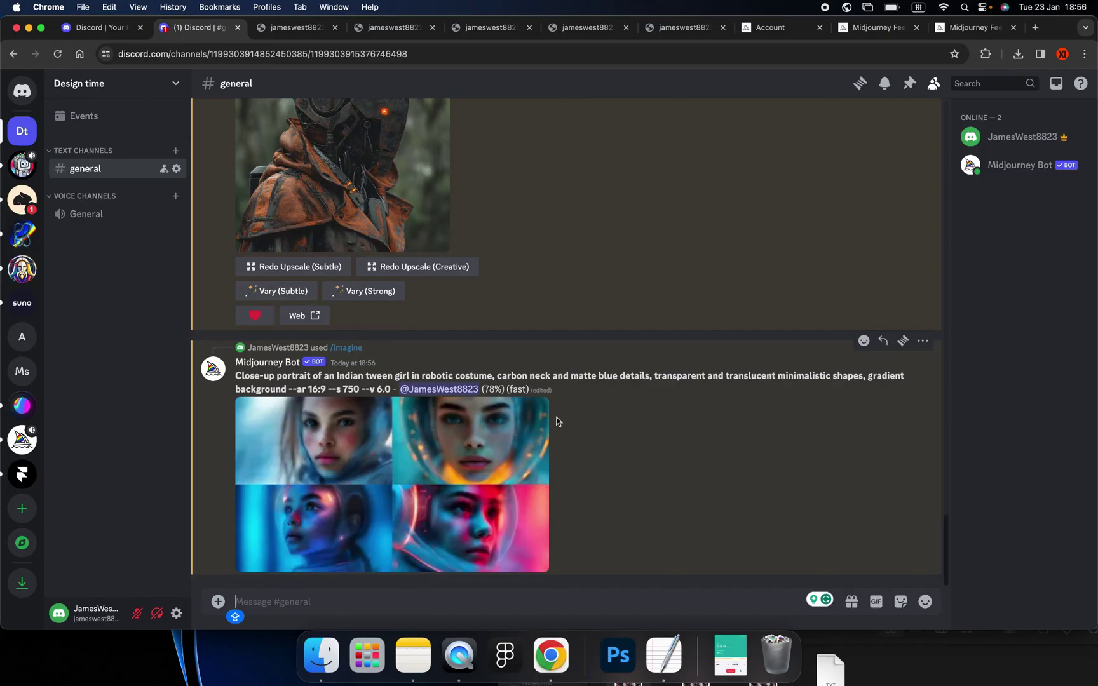
Browse the Explore feed in the other Midjourney tab for further image ideas.
left_click(973, 28)
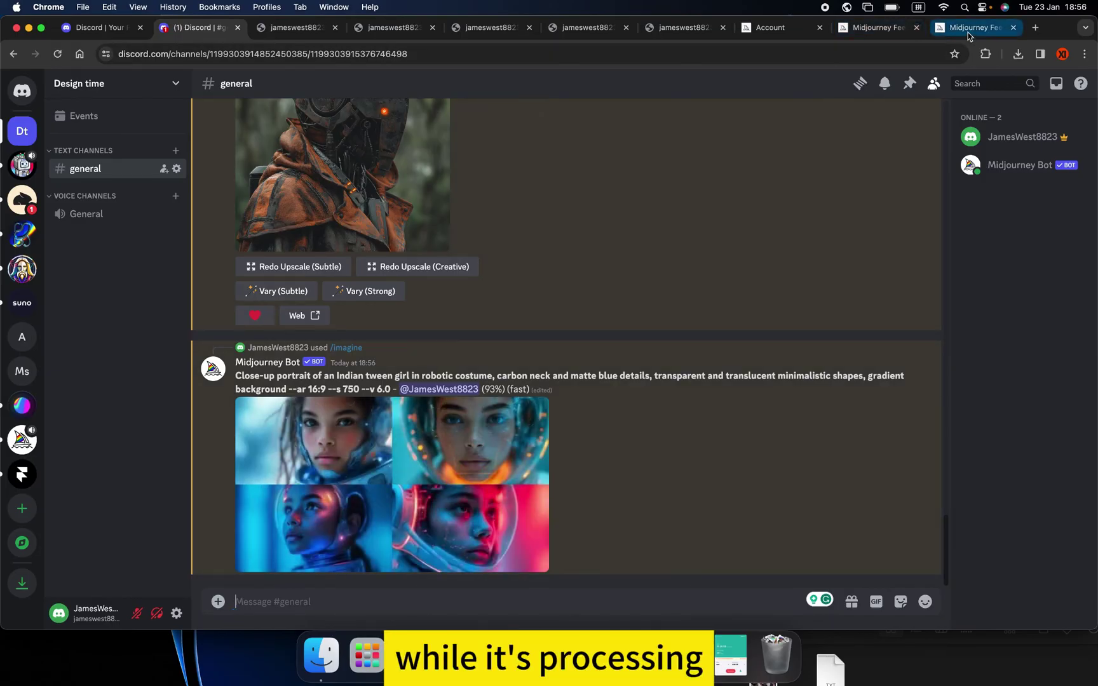
scroll(651, 356, "down", 20)
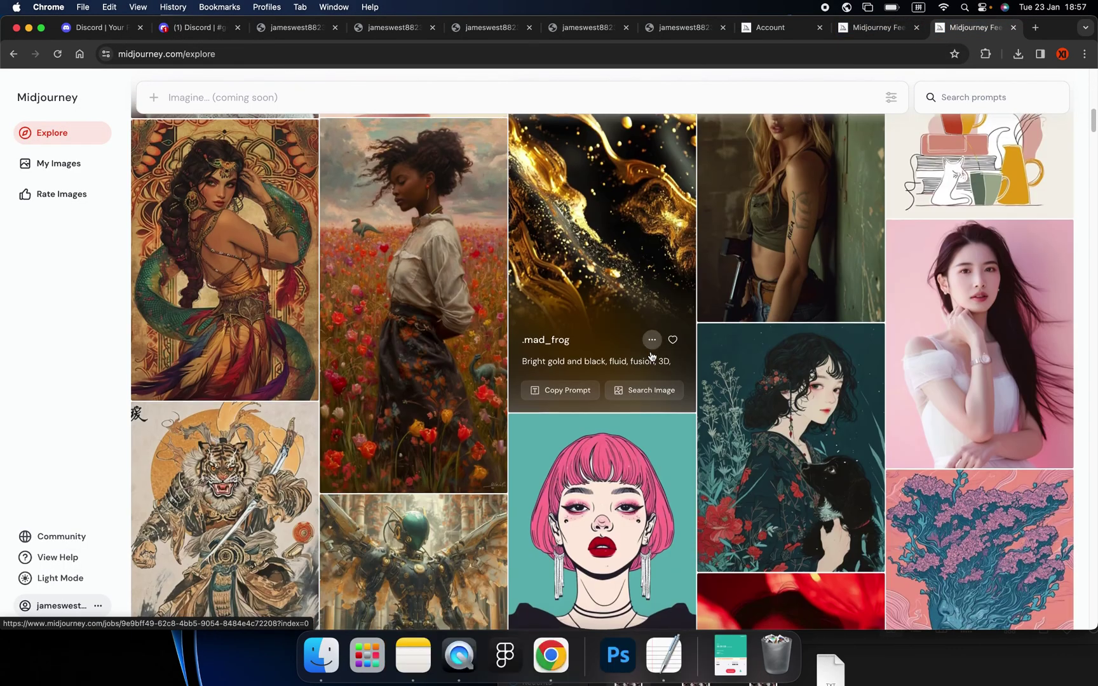
scroll(652, 356, "down", 15)
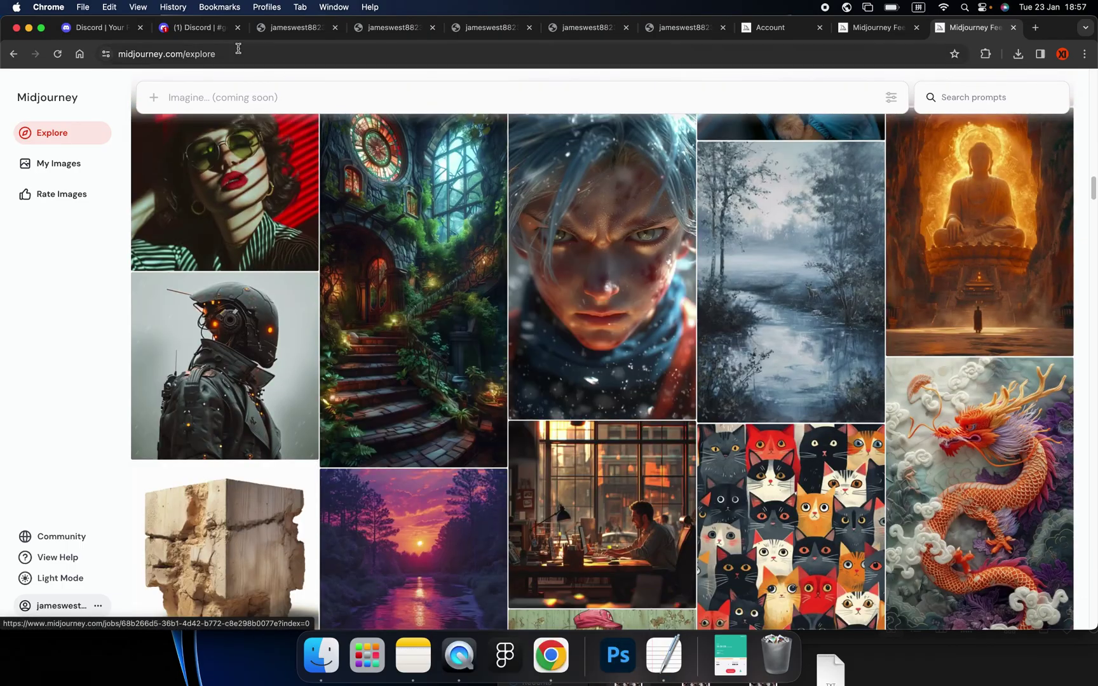
Return to the Discord general channel, view the robotic-costume image grid enlarged and pick out its second image as a single picture.
left_click(195, 32)
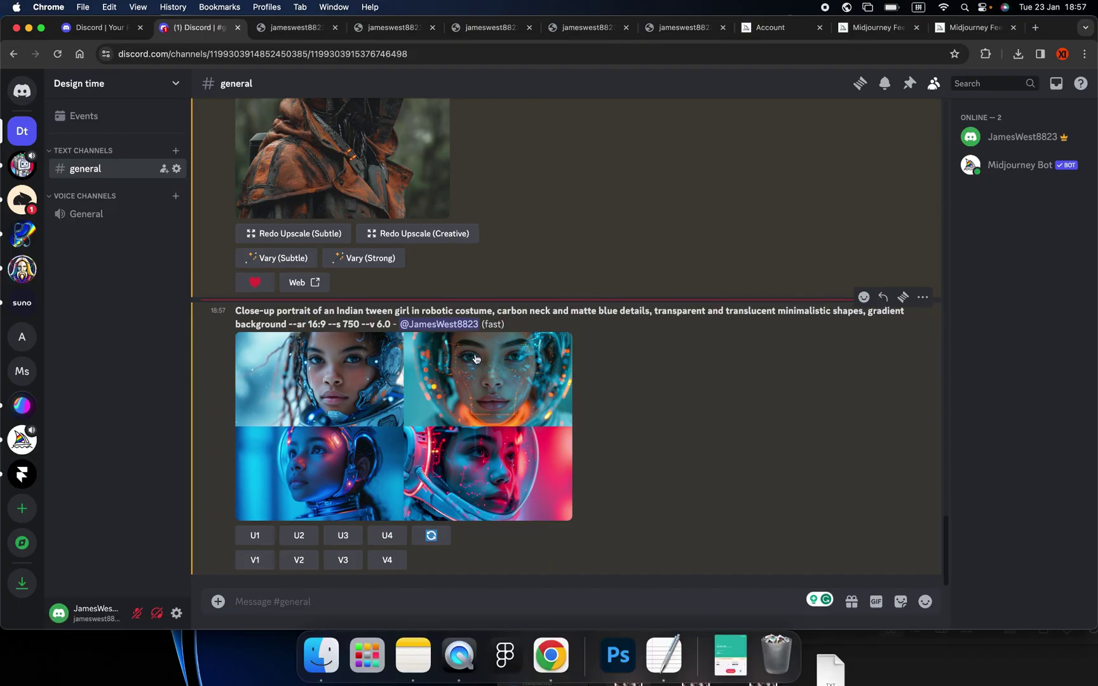
left_click(468, 387)
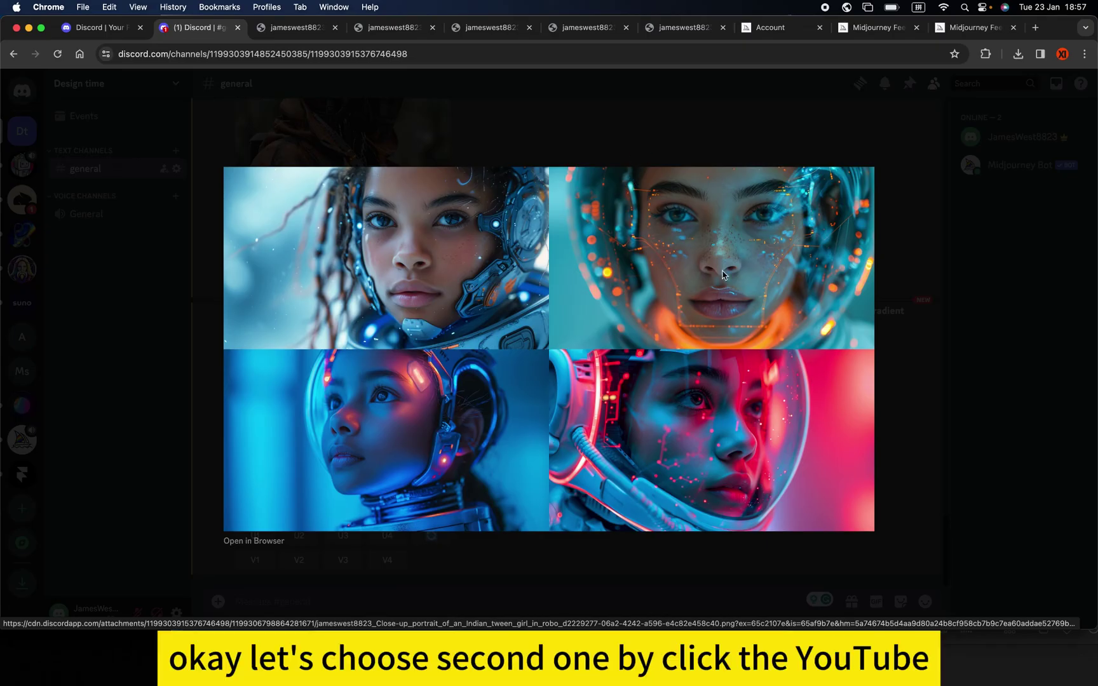
left_click(651, 163)
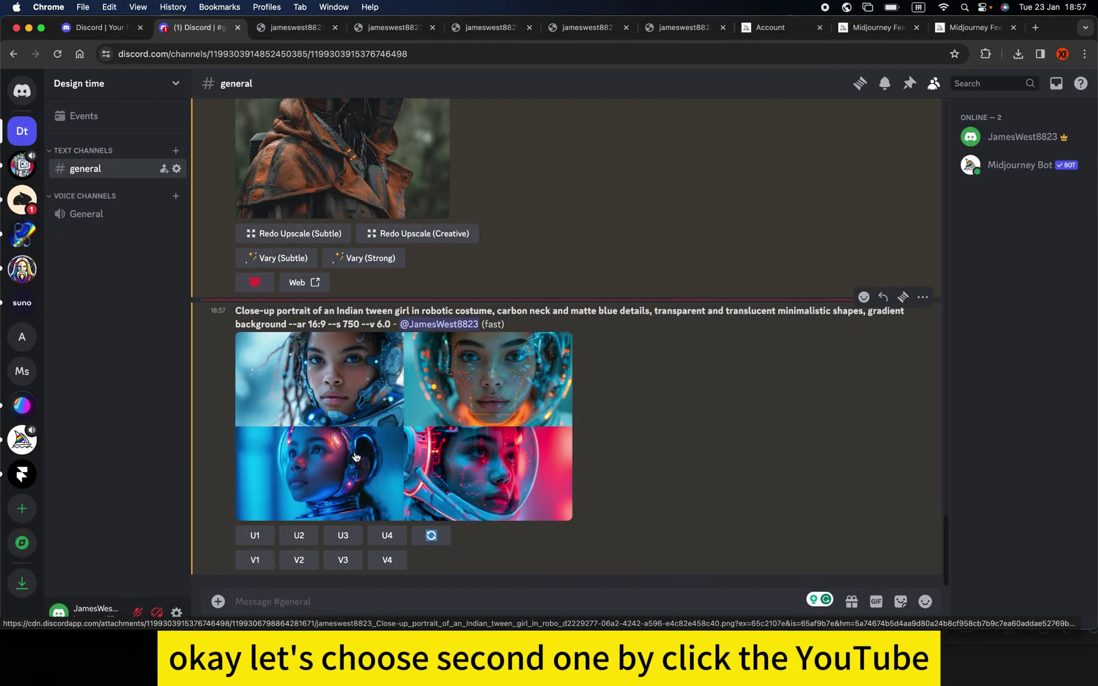
left_click(299, 535)
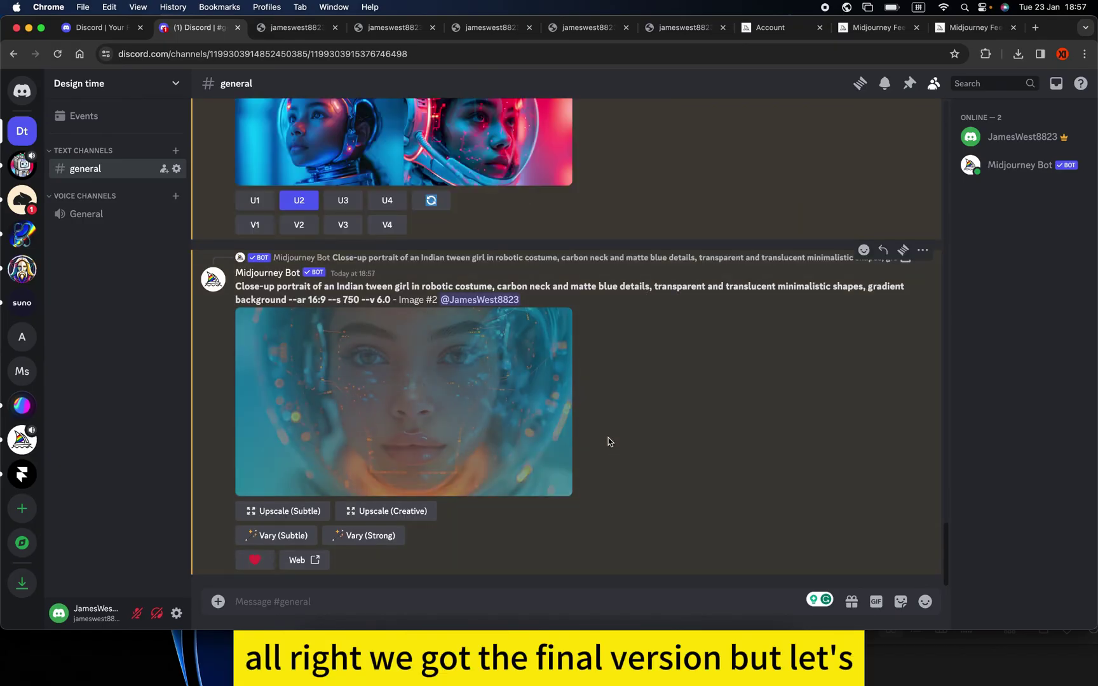
Open the second robotic-costume portrait full size in the browser, and start an Upscale (Creative) of it in Discord.
left_click(502, 413)
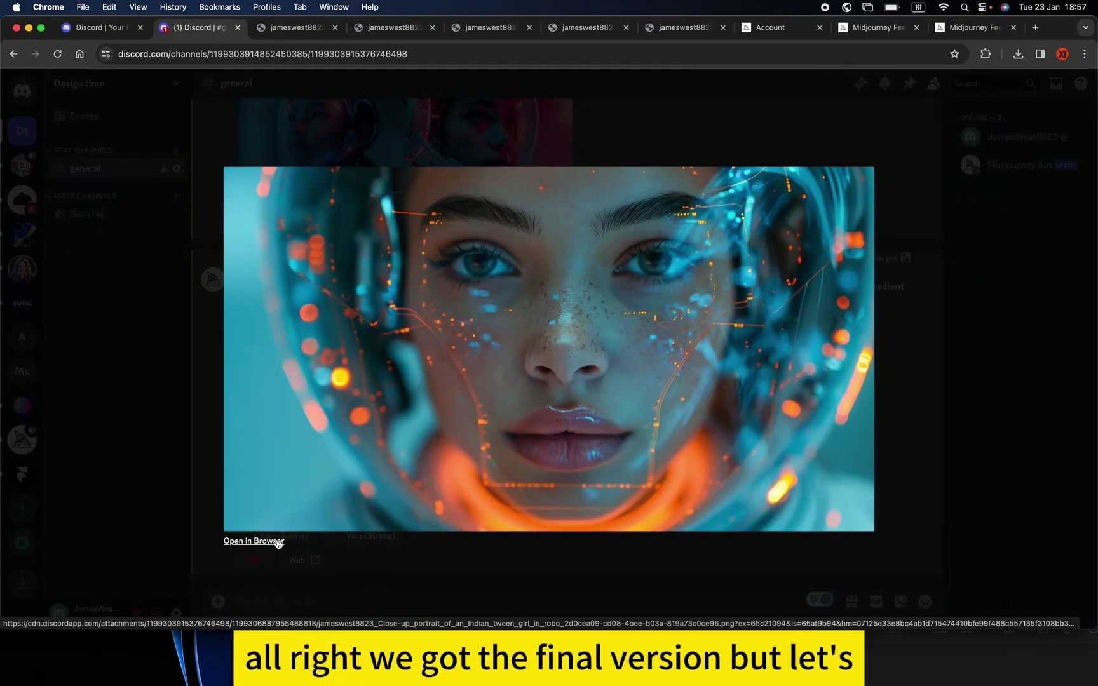
left_click(279, 541)
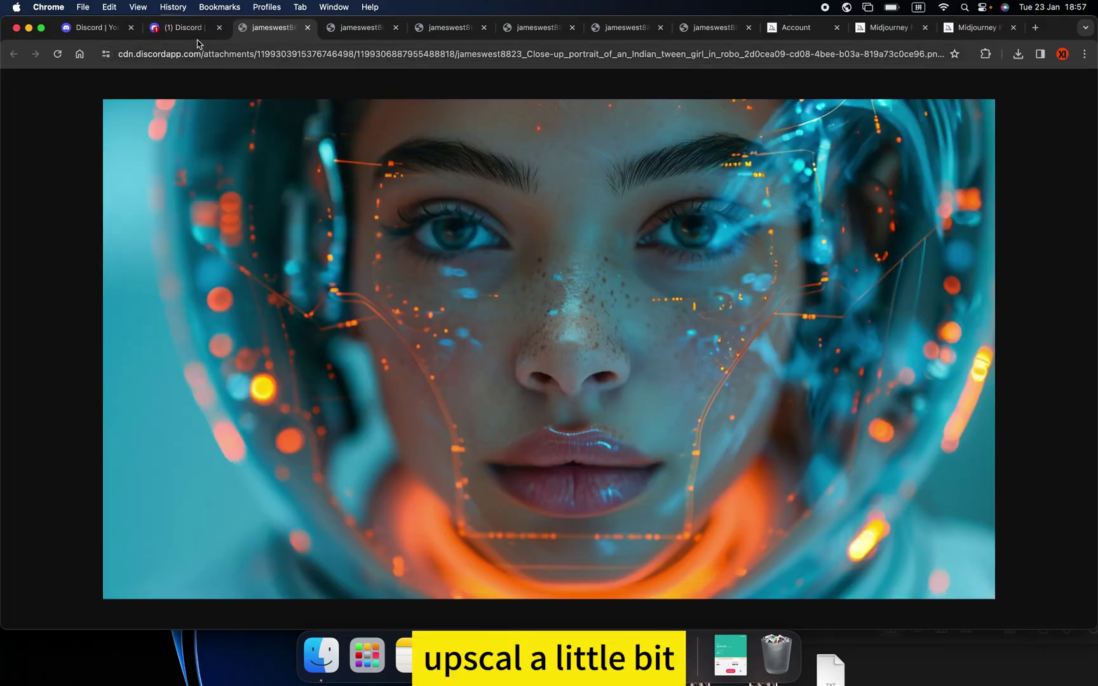
key("super+w")
left_click(503, 147)
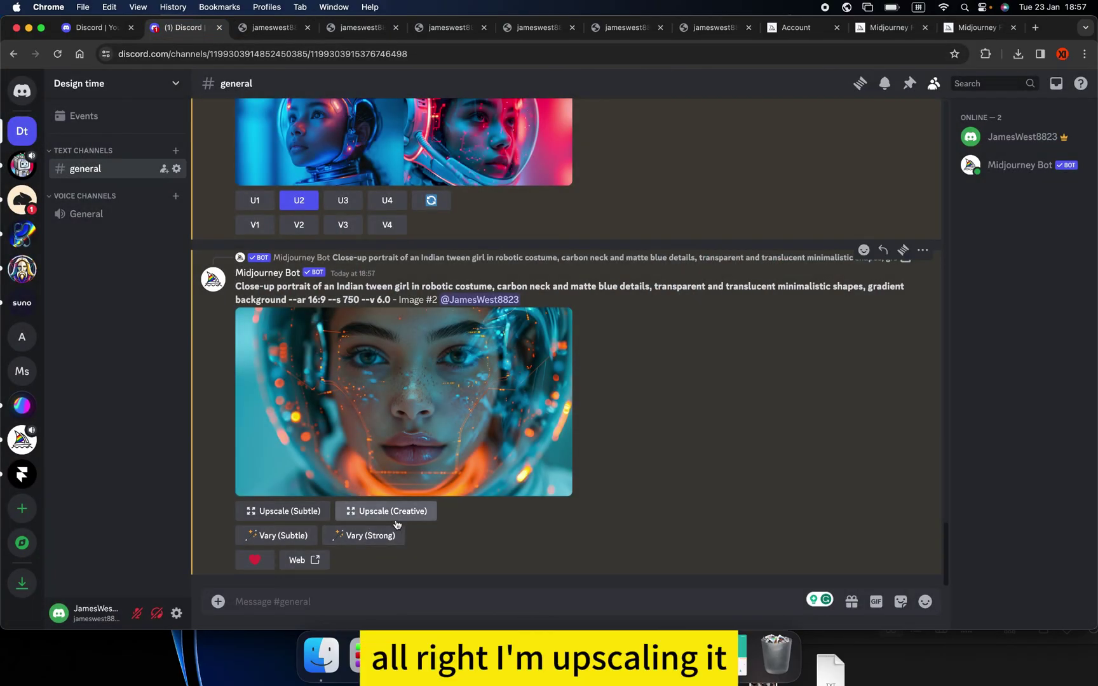
left_click(378, 512)
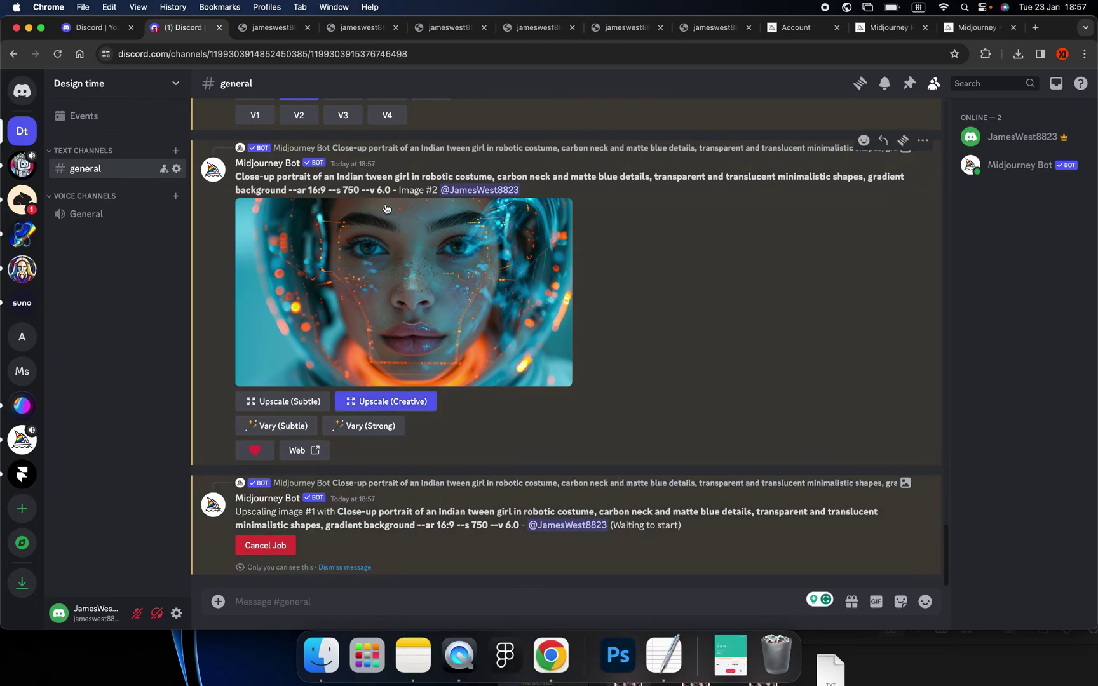
Examine the full-size robotic-costume portrait in its browser tab and check the upscale's progress in Discord.
left_click(273, 27)
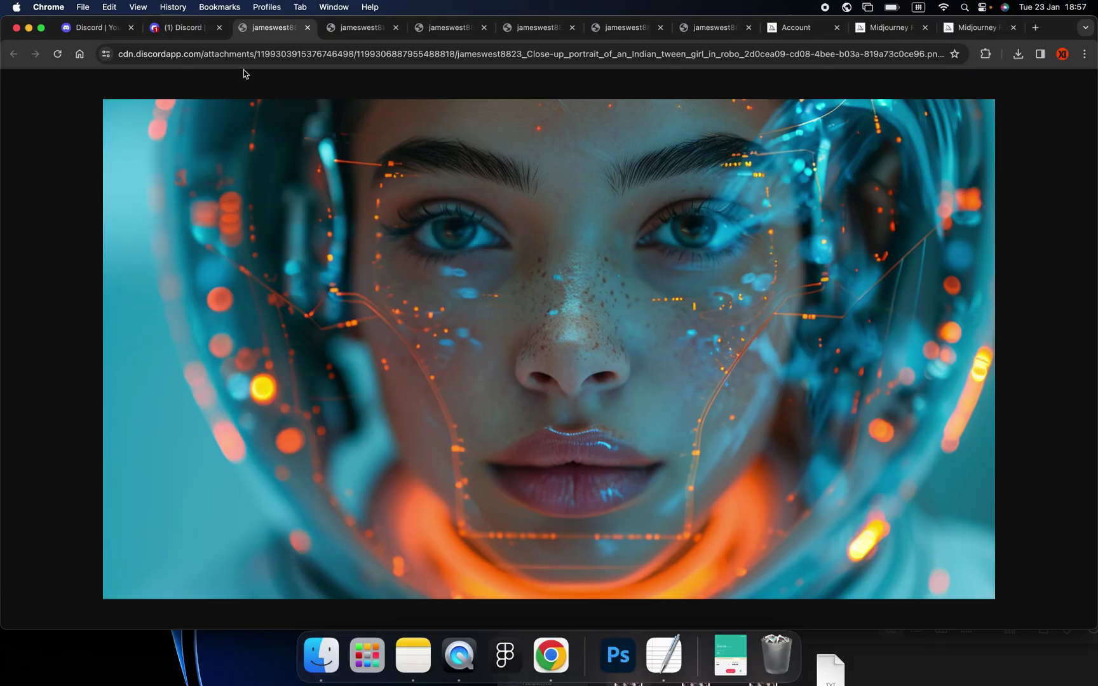
left_click(182, 27)
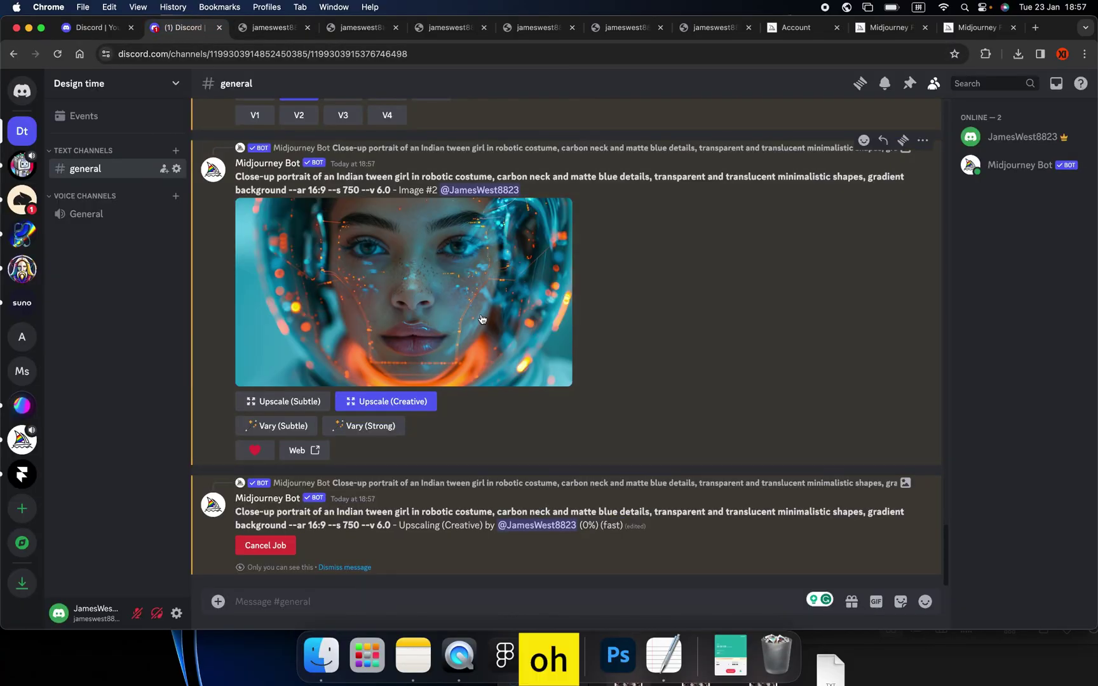
left_click(291, 30)
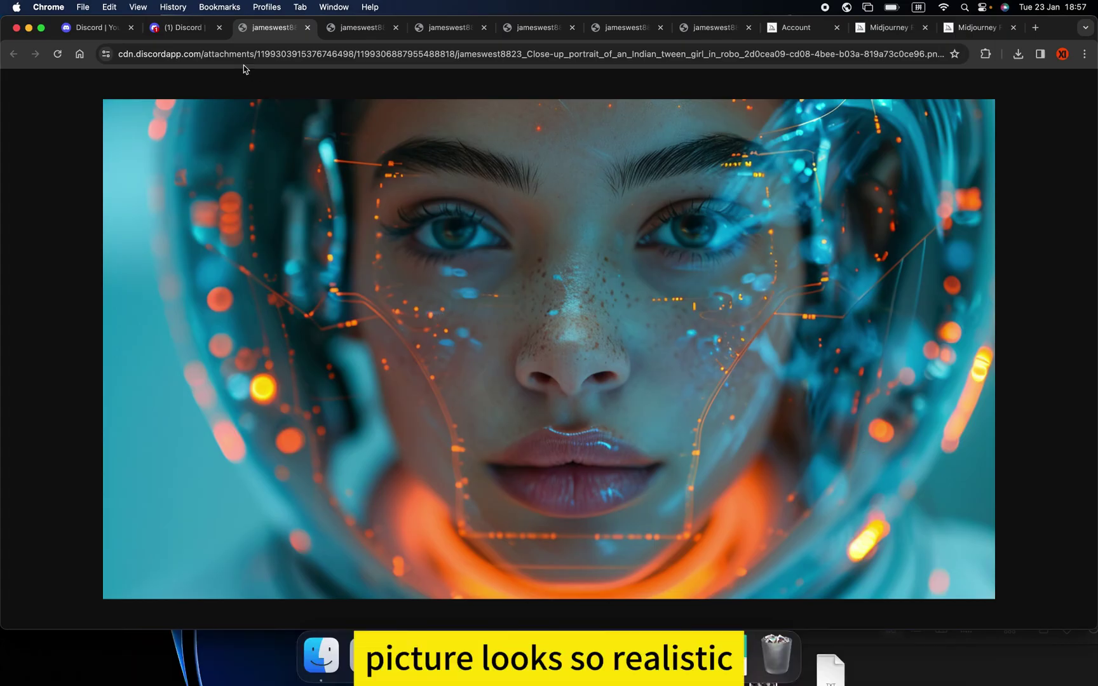
left_click(185, 27)
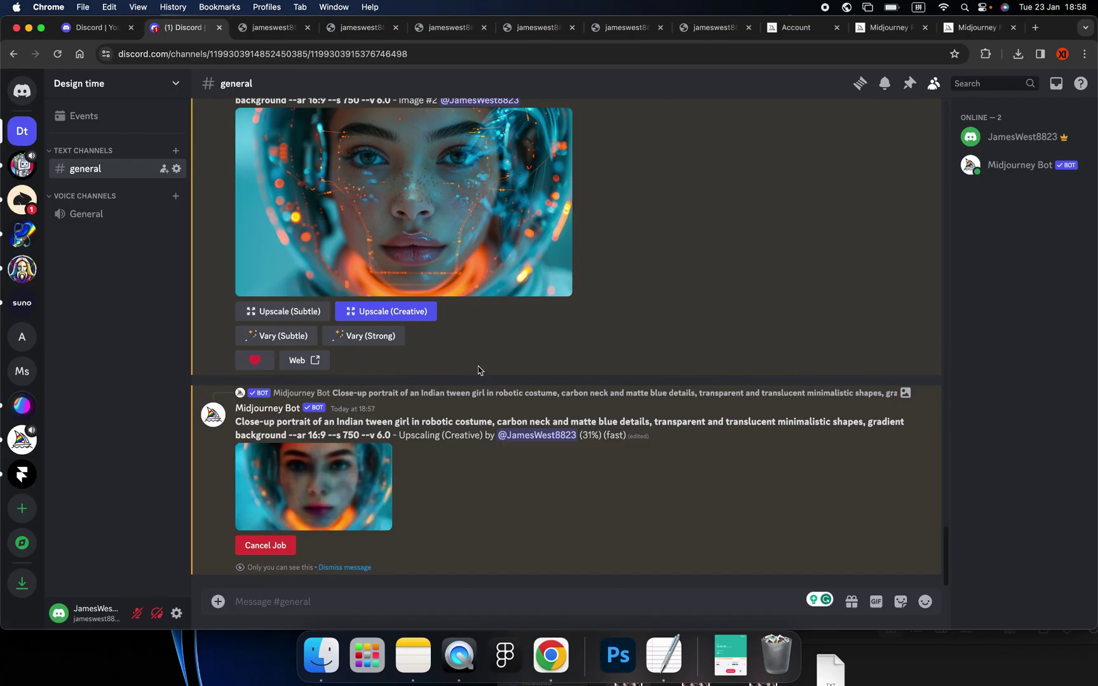
Look through the open browser tabs of generated images, from the robotic-costume portrait and cyberpunk droids to the man with glasses.
left_click(360, 30)
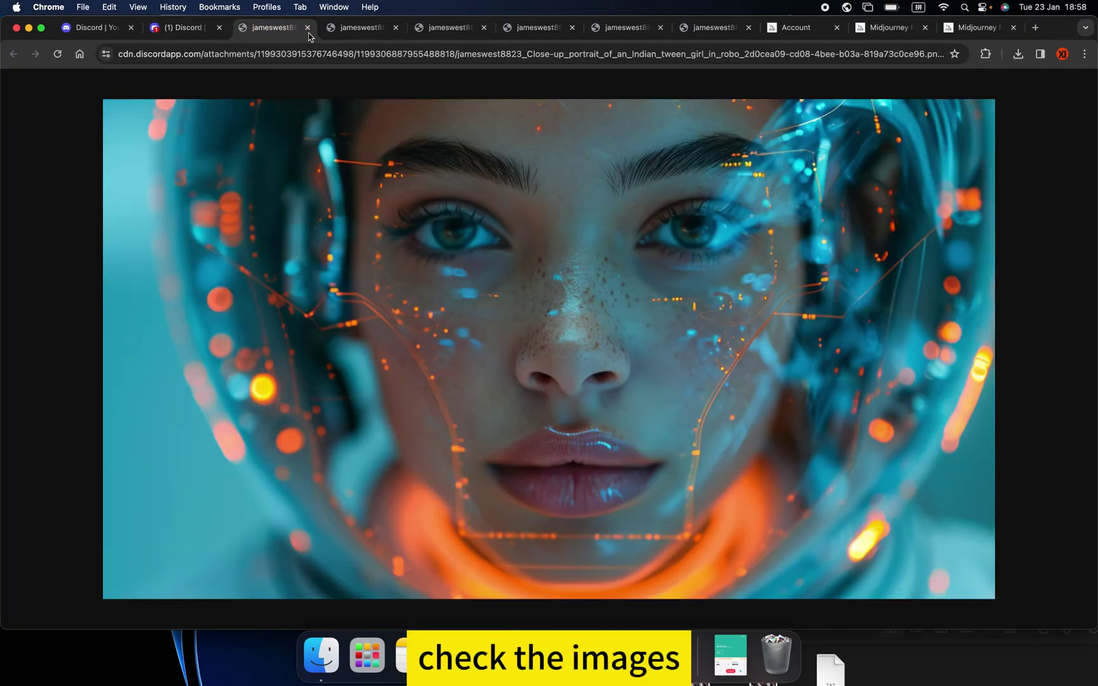
left_click(359, 34)
left_click(453, 42)
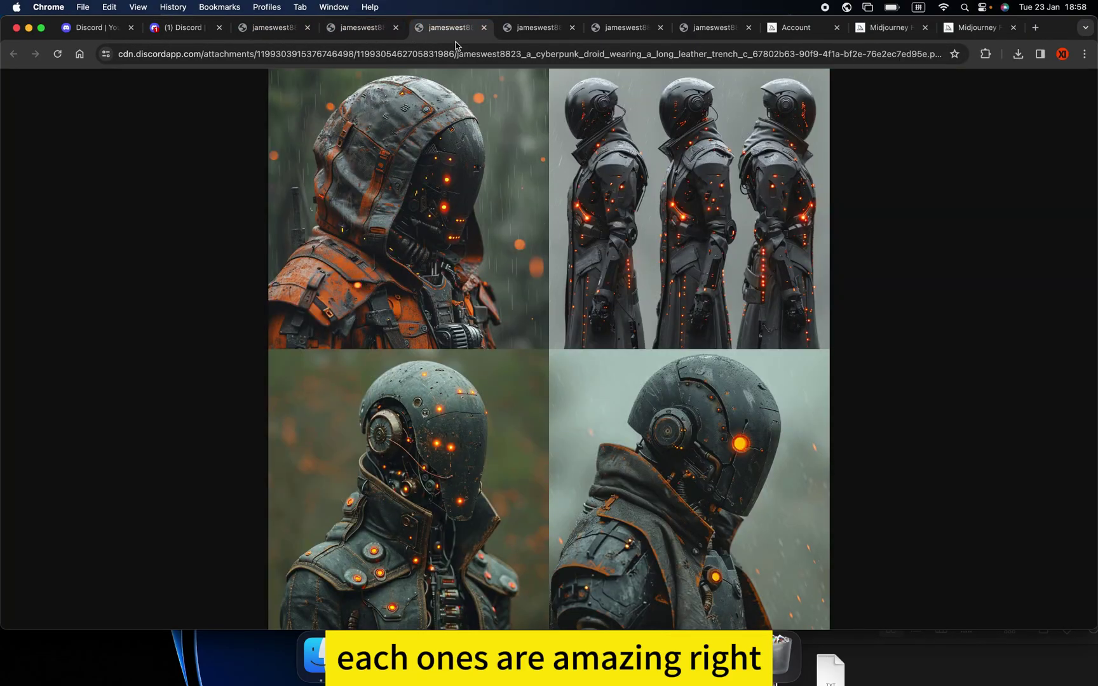
left_click(533, 28)
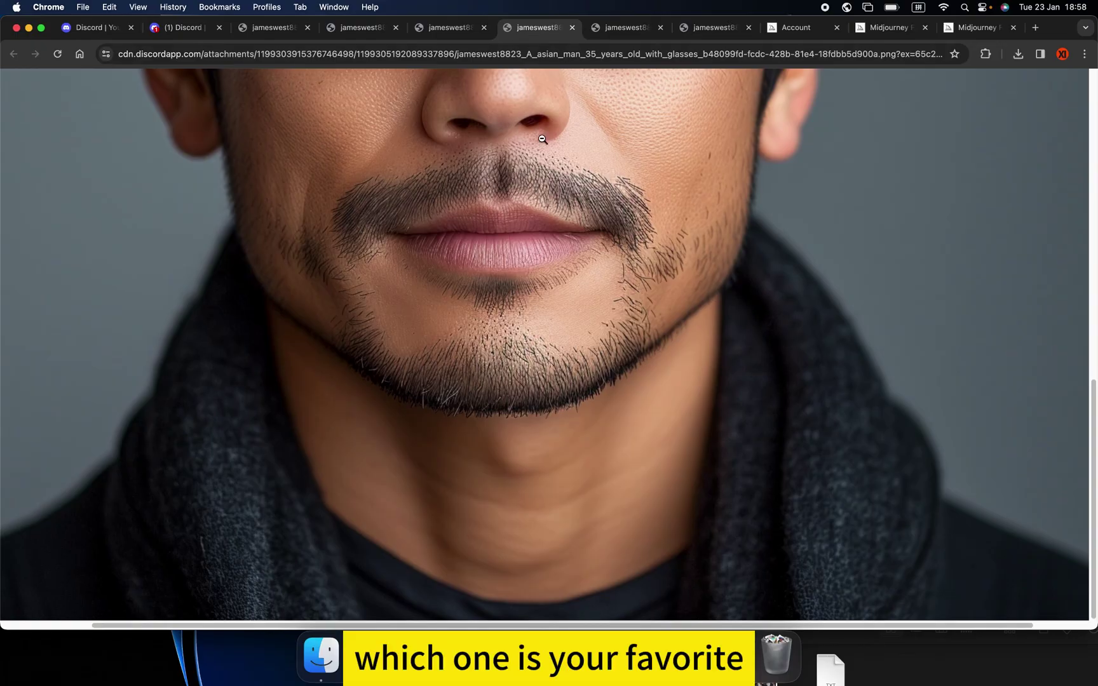
scroll(542, 138, "up", 15)
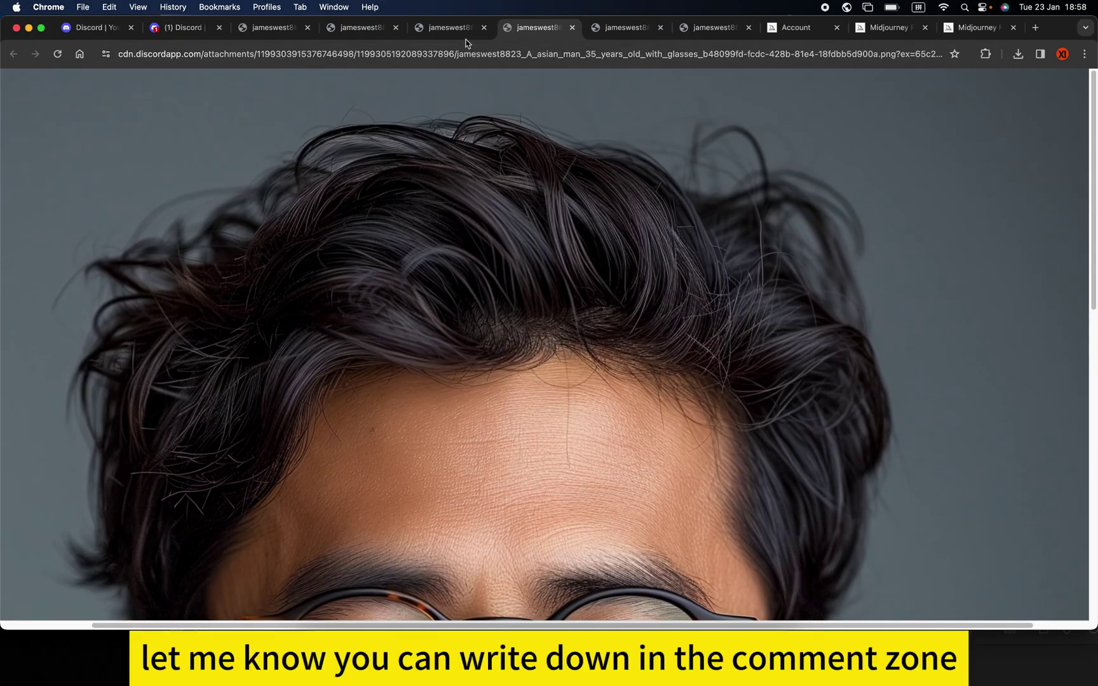
left_click(467, 44)
left_click(612, 35)
scroll(581, 189, "down", 2)
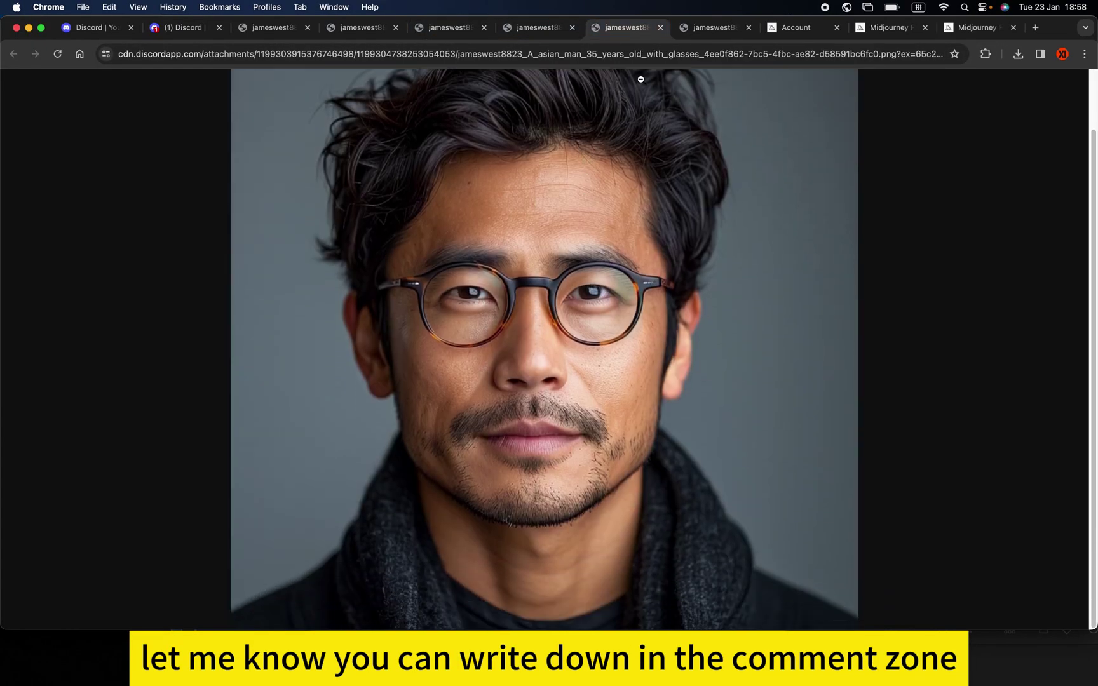
Close the tab with the single portrait of the man with glasses, review the four-portrait grid and close its tab too.
left_click(660, 28)
left_click(622, 197)
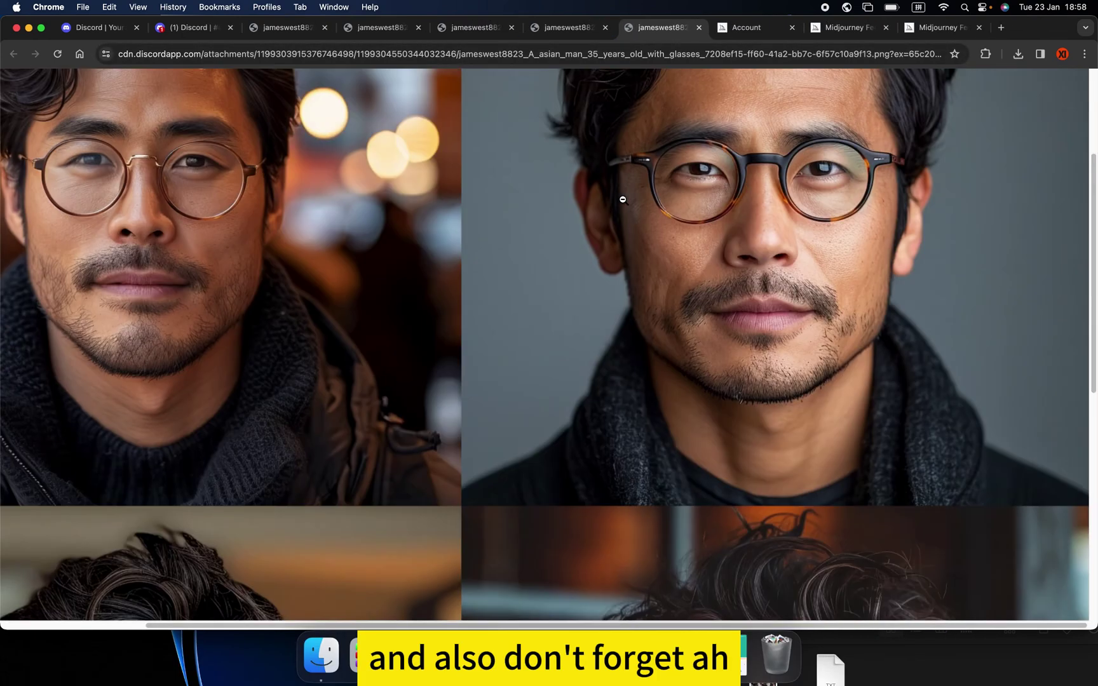
scroll(622, 198, "down", 5)
scroll(629, 210, "up", 8)
scroll(642, 272, "down", 12)
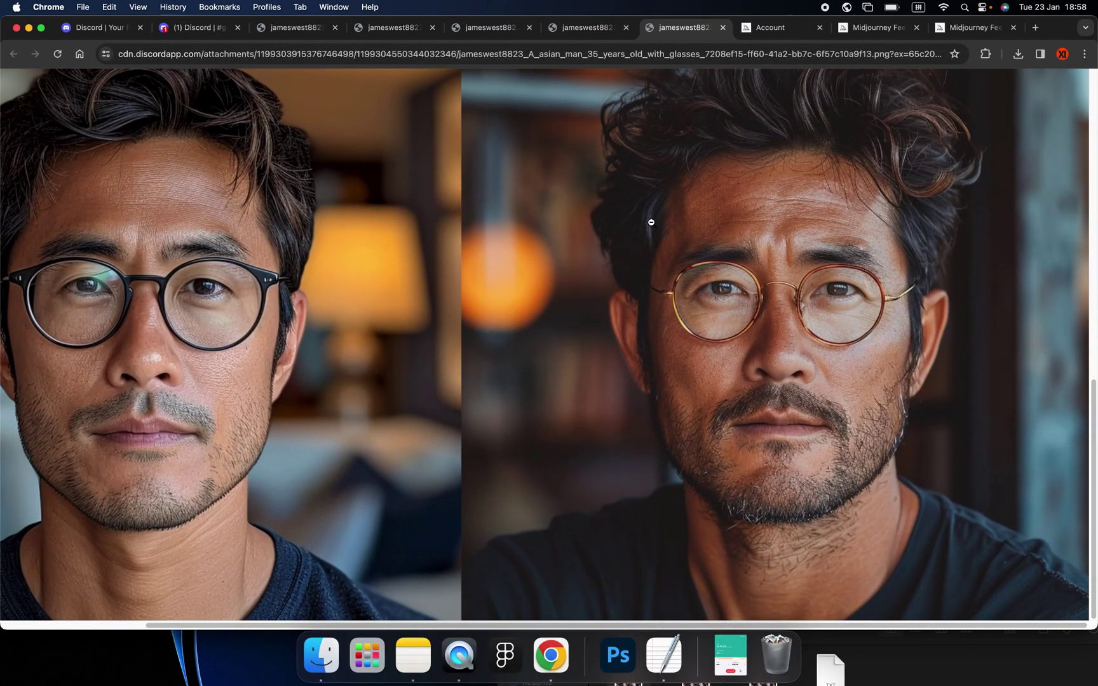
left_click(722, 27)
Look over the robotic-costume portrait and the cyberpunk droid close-up in the remaining image tabs.
left_click(281, 33)
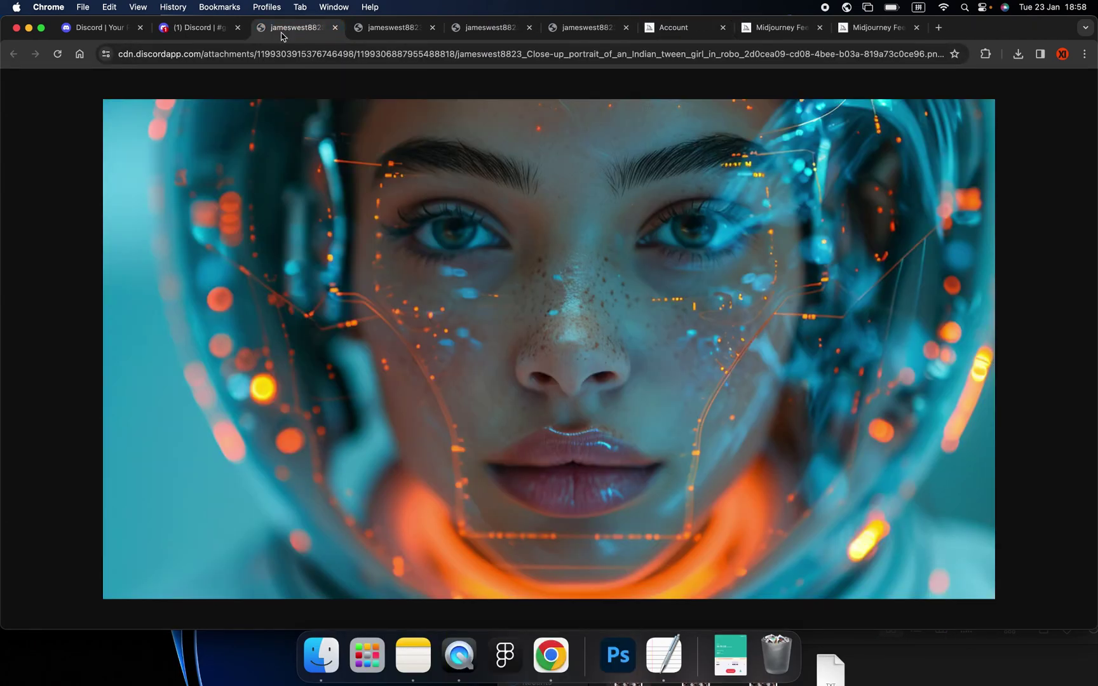
left_click(392, 29)
left_click(532, 28)
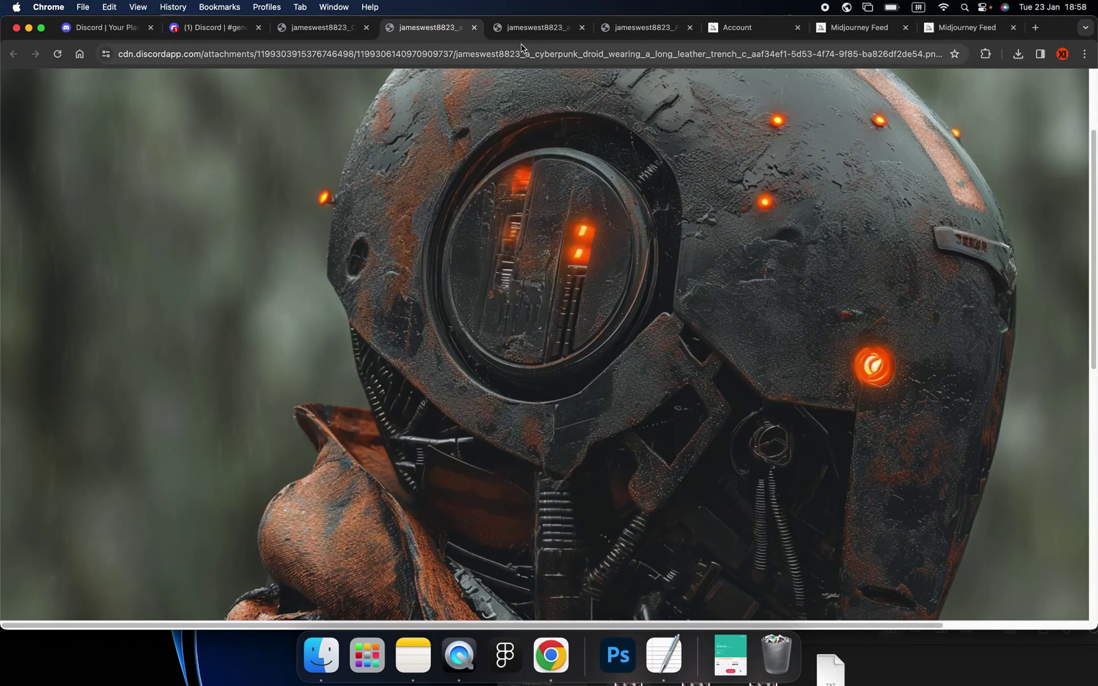
Return to the Discord general channel and open the creatively upscaled robotic-costume portrait full size in the browser.
left_click(220, 28)
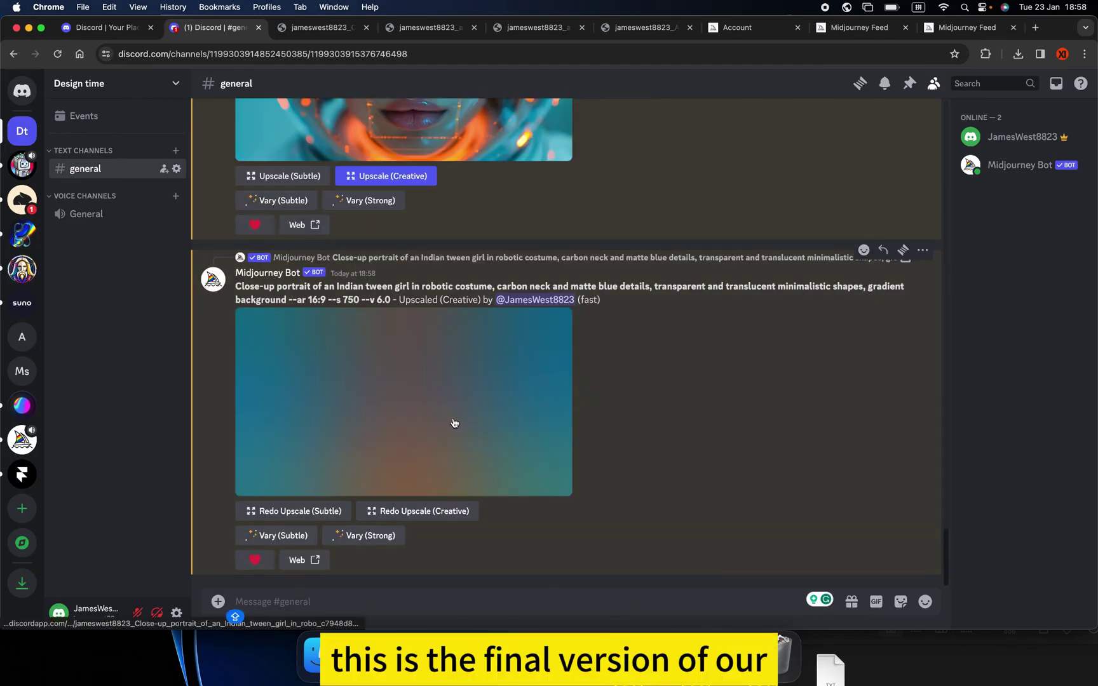
left_click(425, 399)
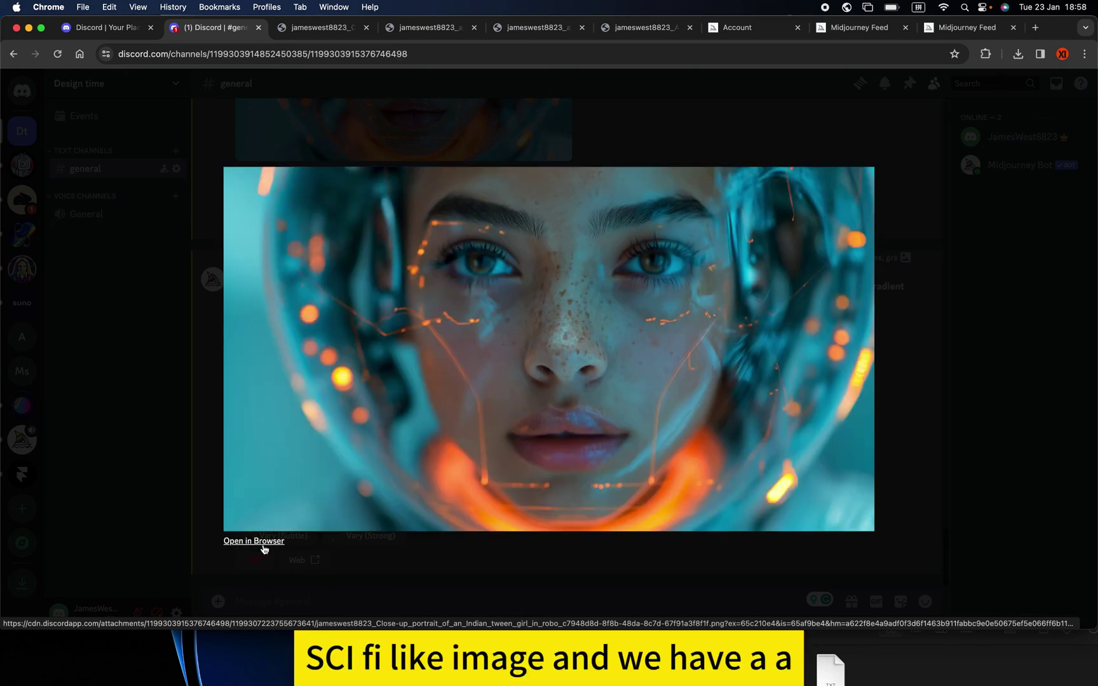
left_click(263, 542)
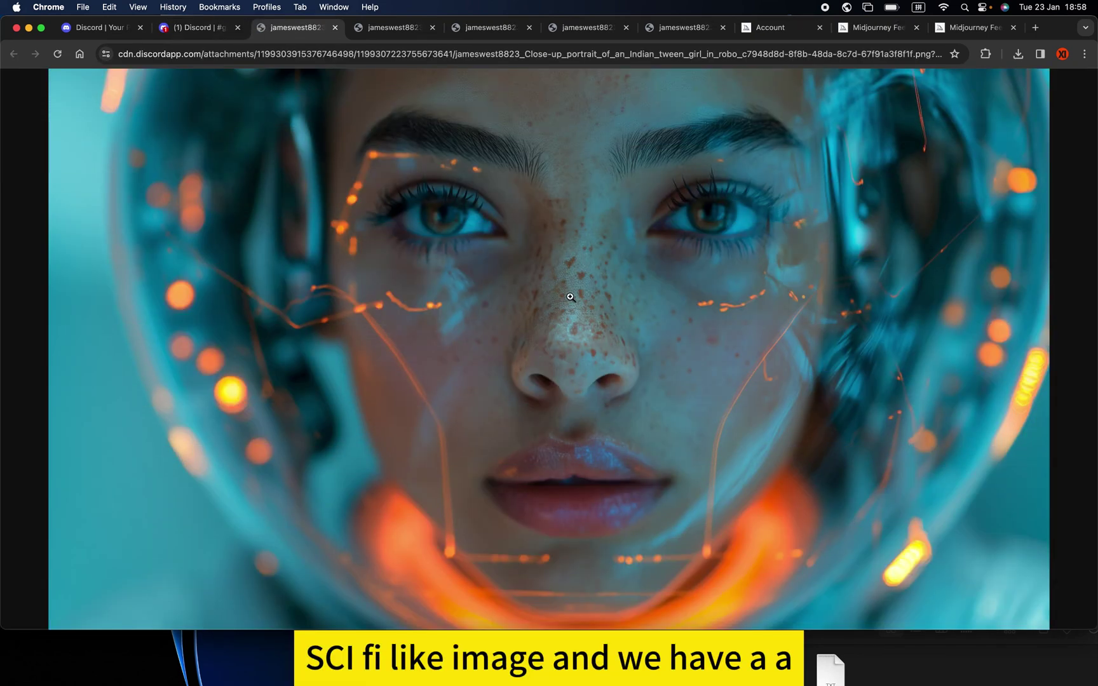
Inspect the details of the upscaled portrait's nose, eyes and lips at full magnification, and return to the Discord channel.
left_click(601, 312)
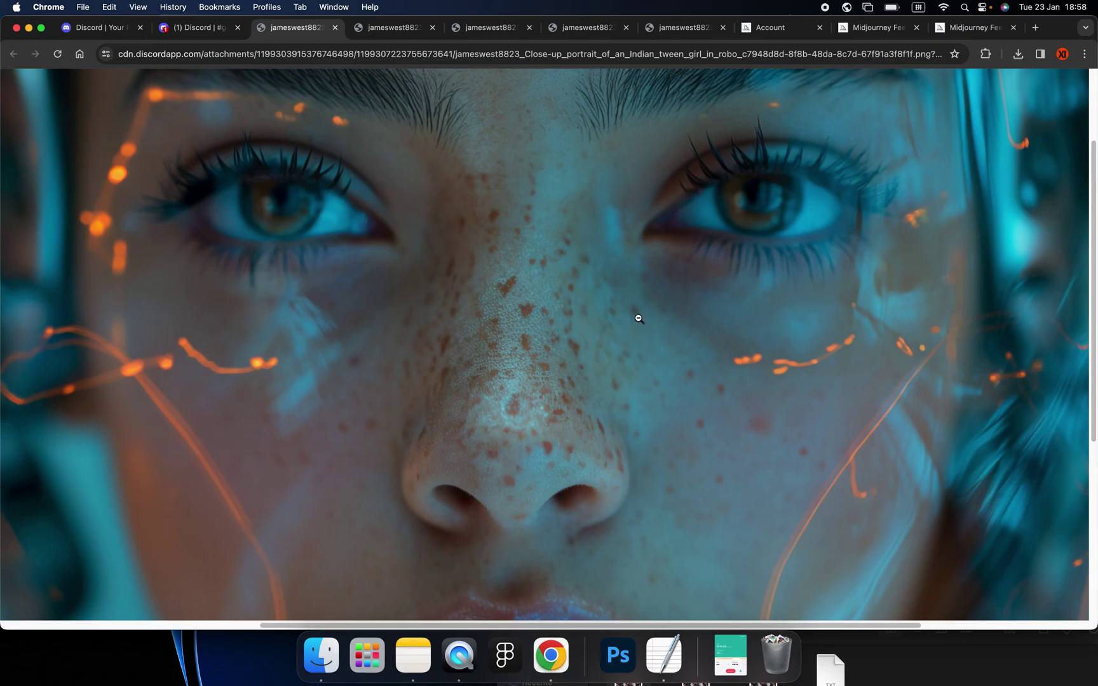
left_click(615, 317)
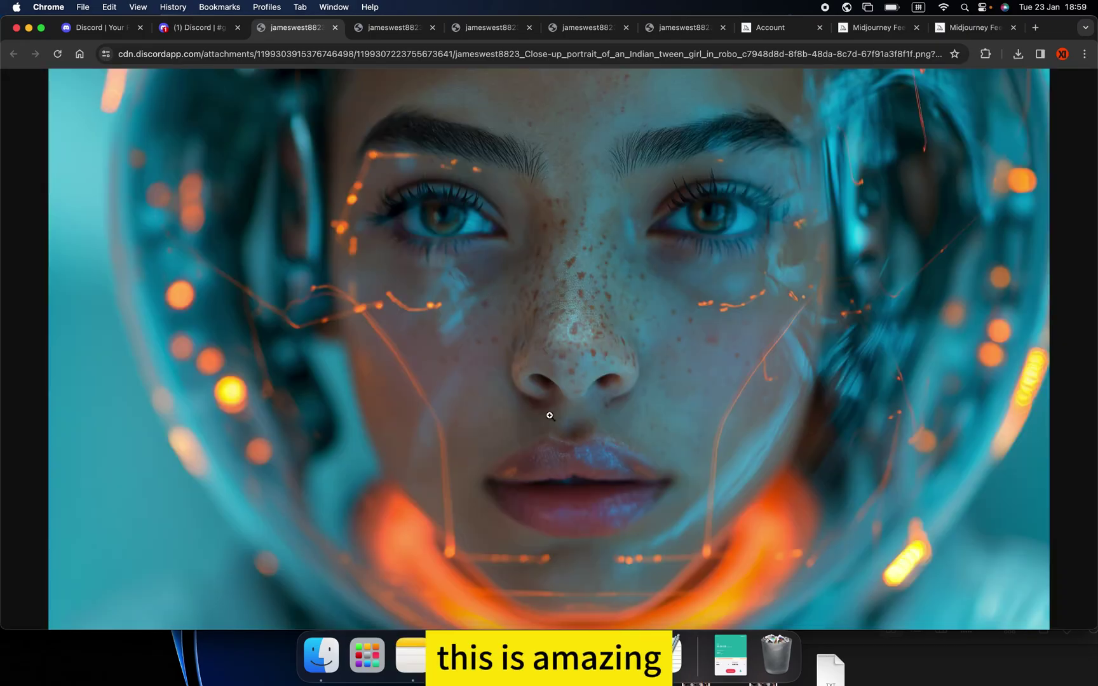
left_click(596, 485)
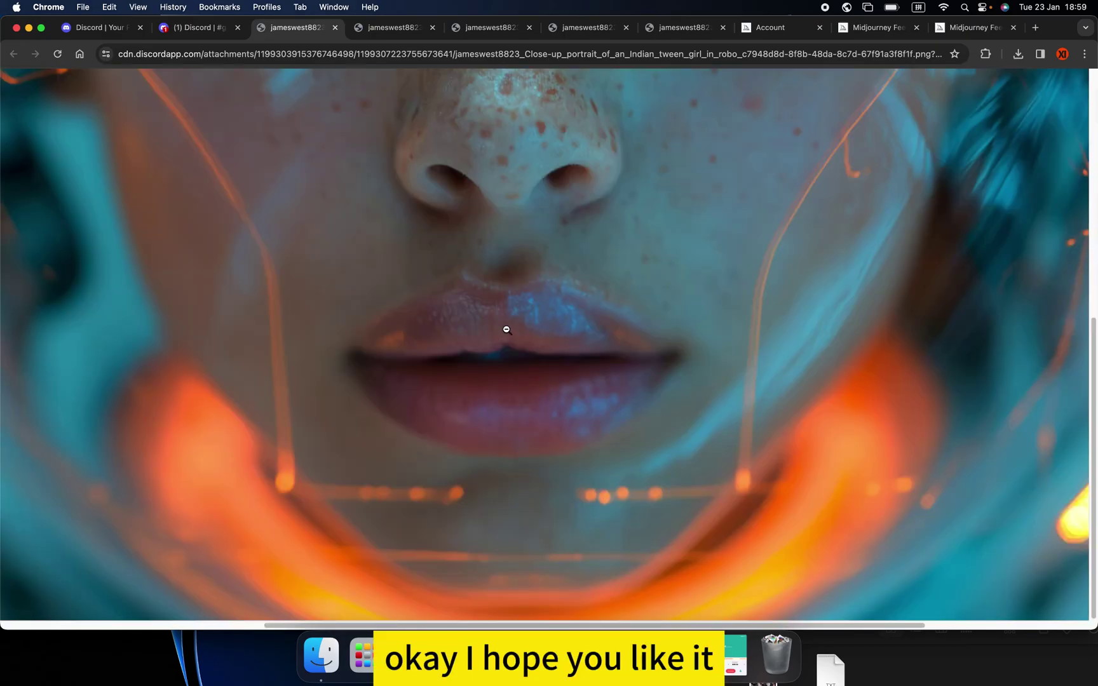
left_click(425, 369)
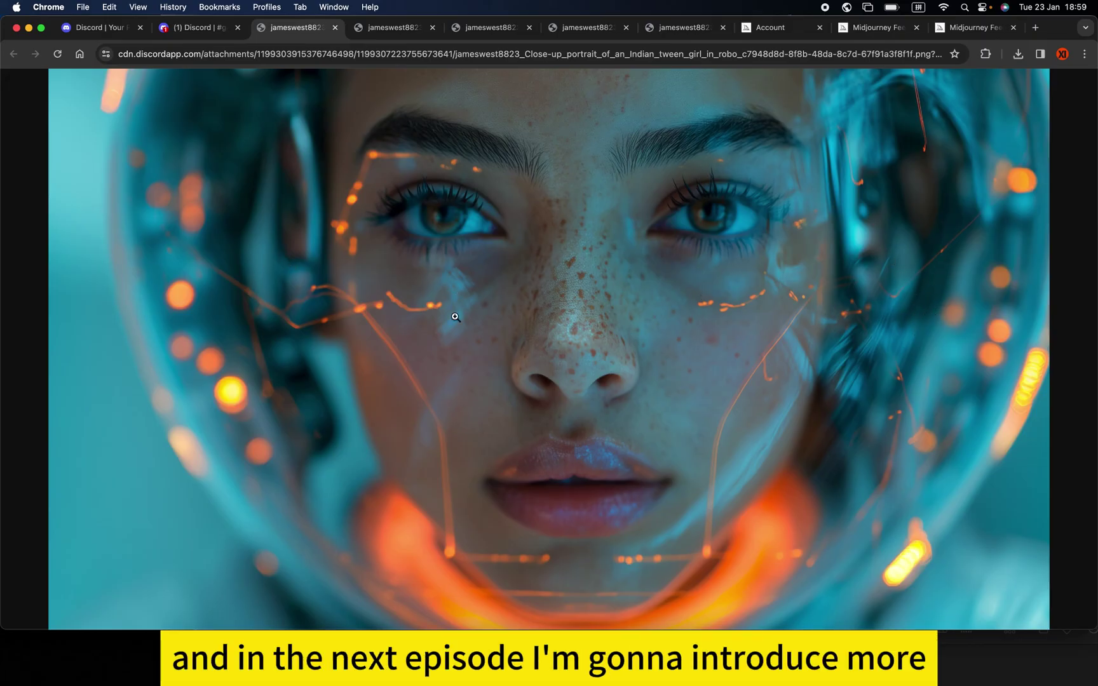
left_click(194, 29)
left_click(470, 150)
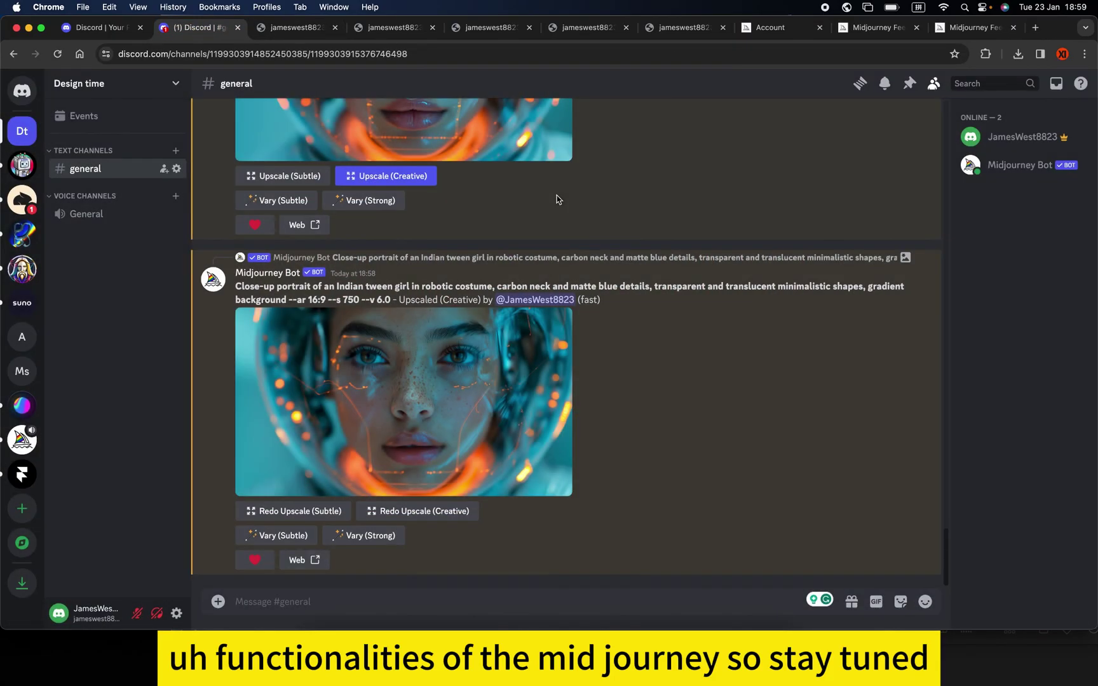